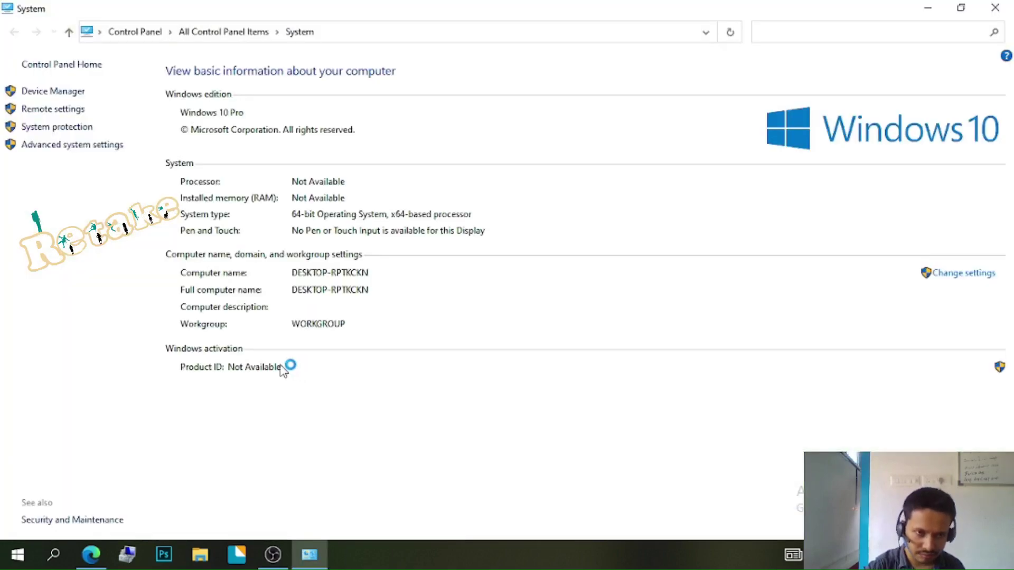
Step: Check the Windows system type in This PC's properties and close the System window
left_click(994, 8)
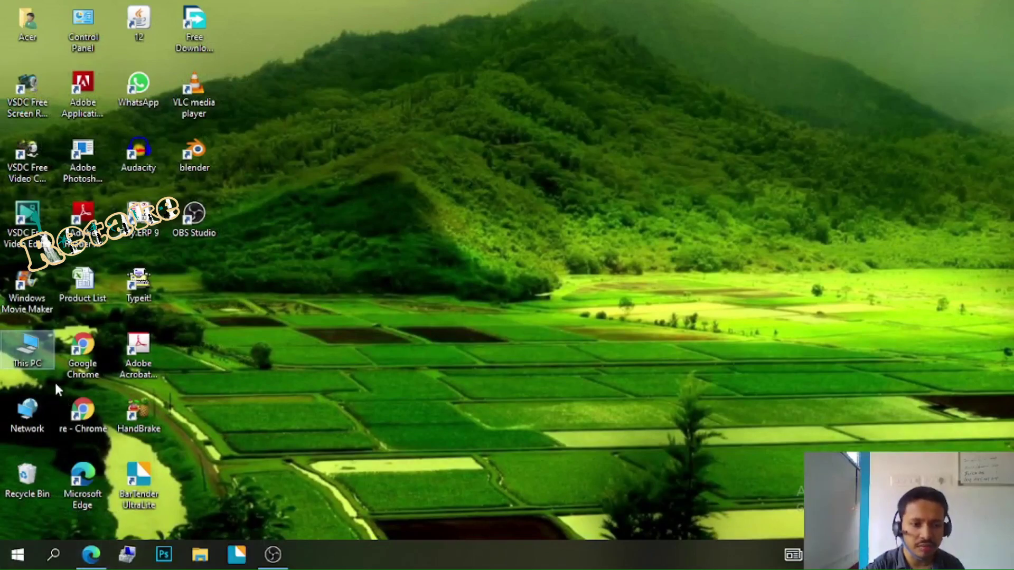
right_click(23, 350)
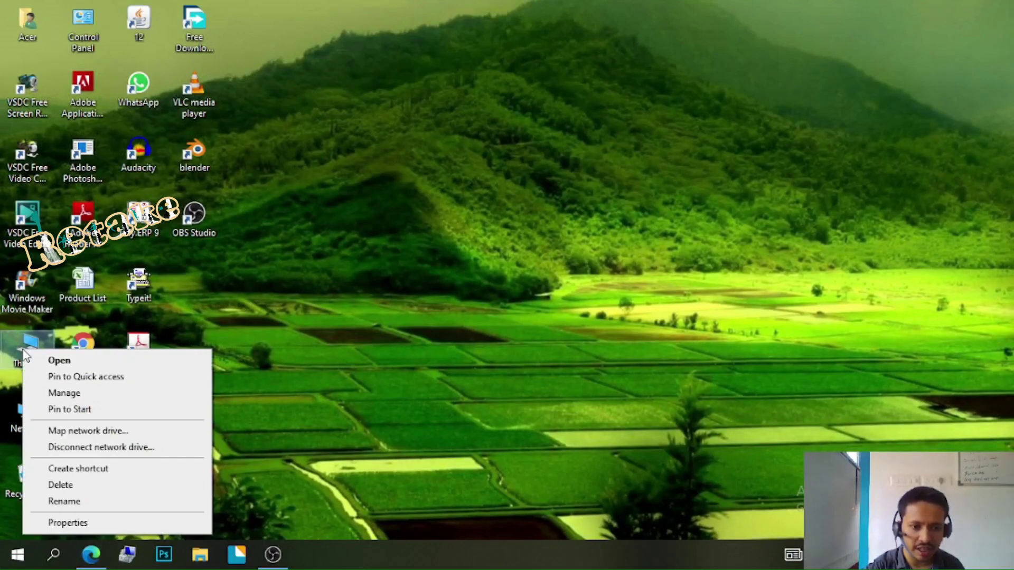
left_click(79, 523)
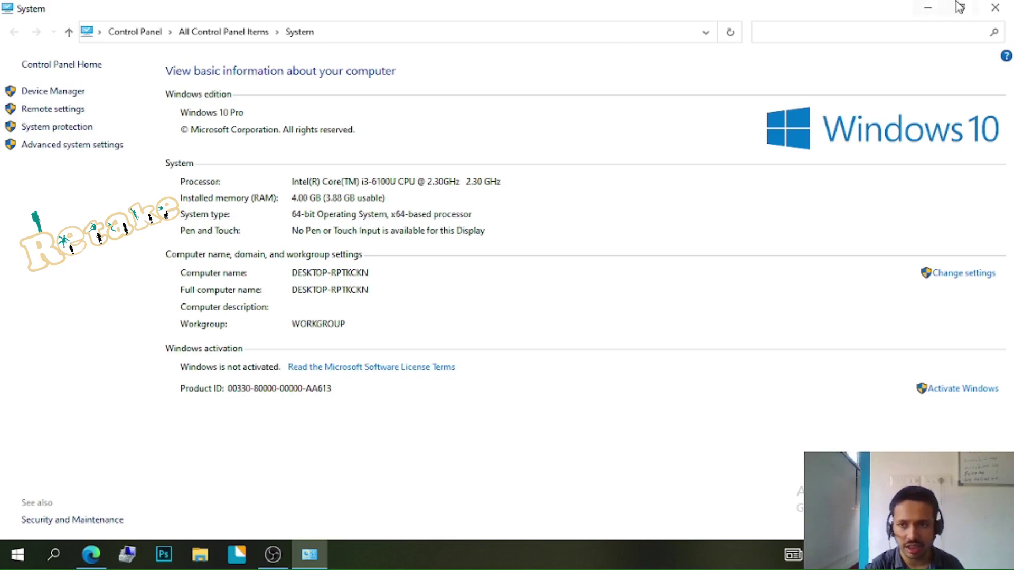
left_click(997, 12)
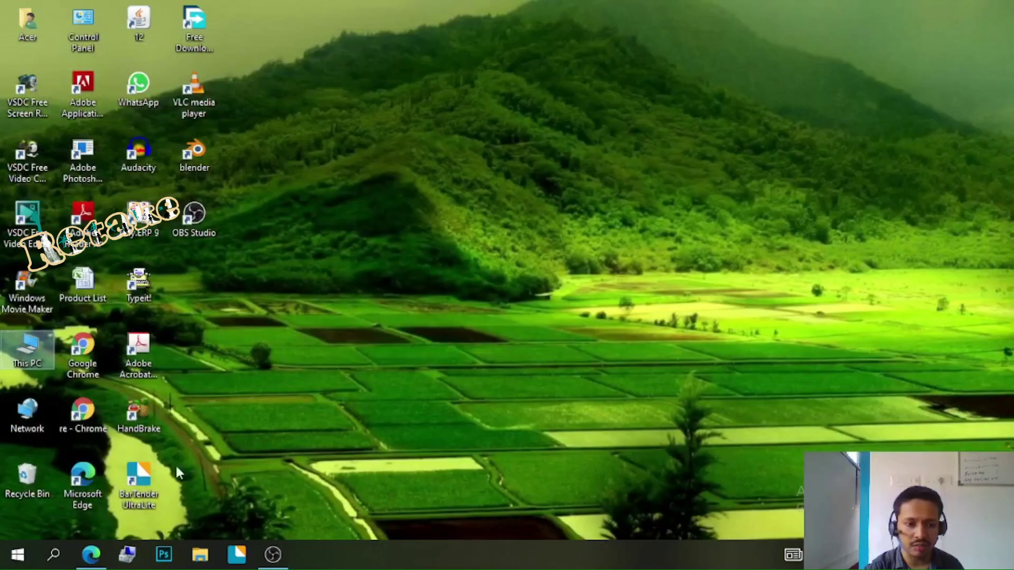
Step: Switch to Edge, request the x32 download of VSDC Free Video Editor from its download page, and close the browser
left_click(91, 551)
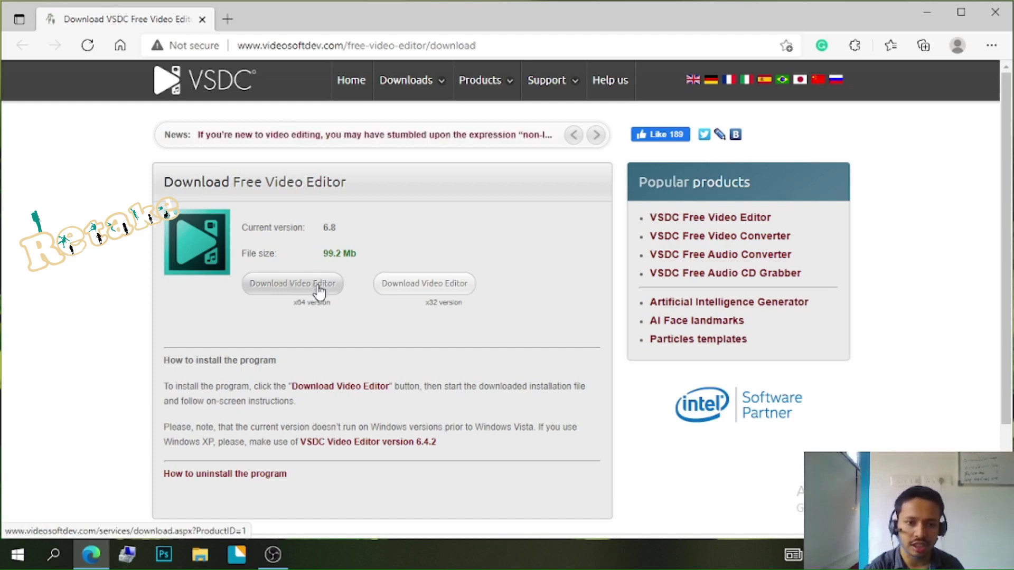
left_click(449, 288)
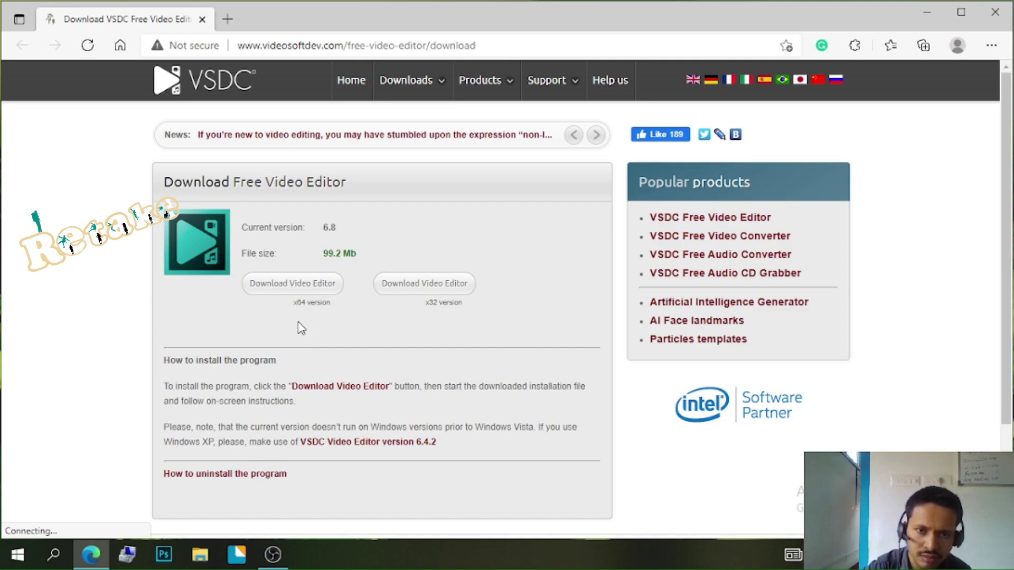
left_click(995, 12)
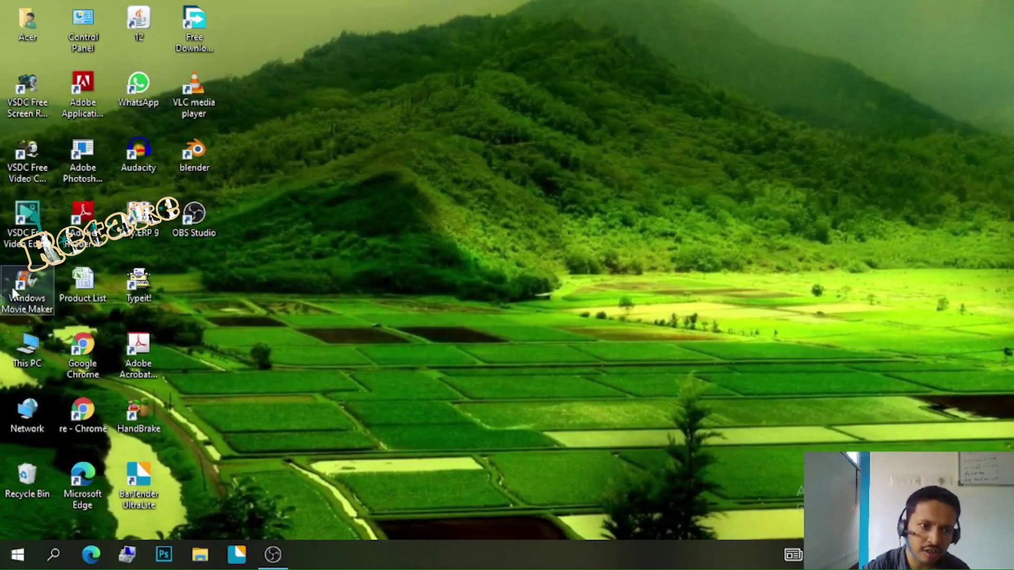
Step: Launch VSDC Free Video Editor from the desktop and dismiss the Pro upgrade offer
double_click(23, 223)
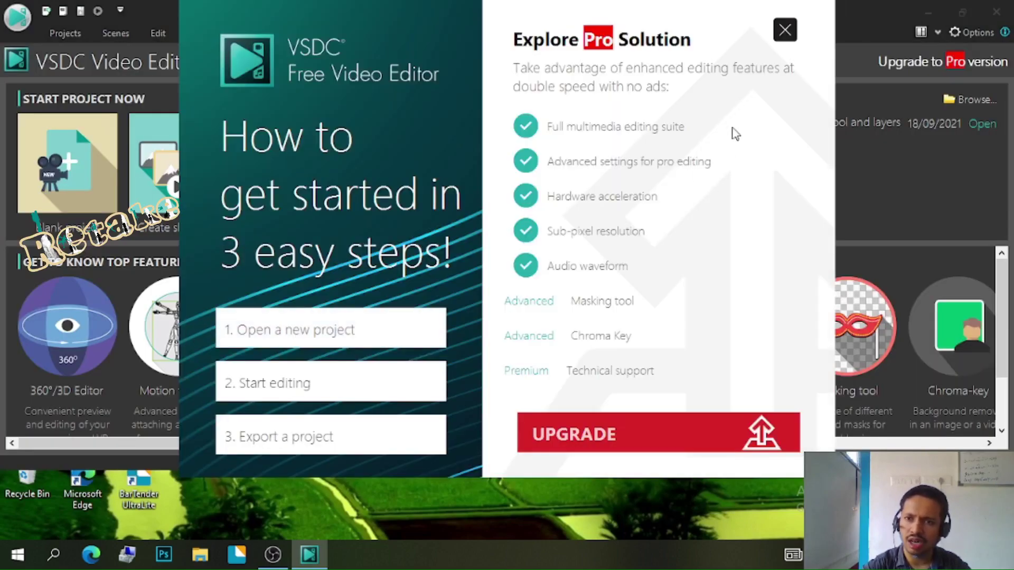
left_click(785, 30)
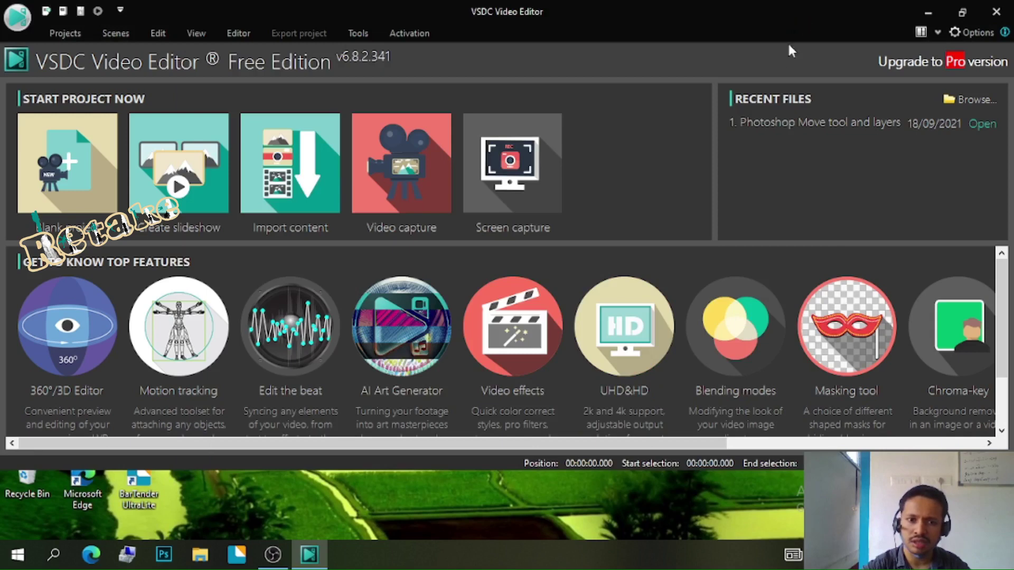
Step: Start a blank project titled "test" with YouTube as the target device
left_click(62, 179)
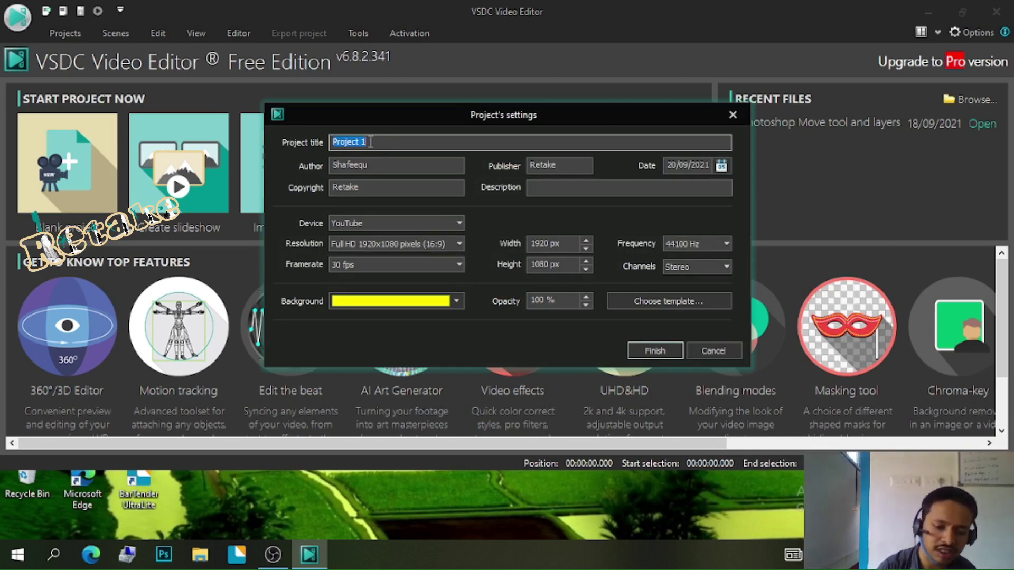
type("test")
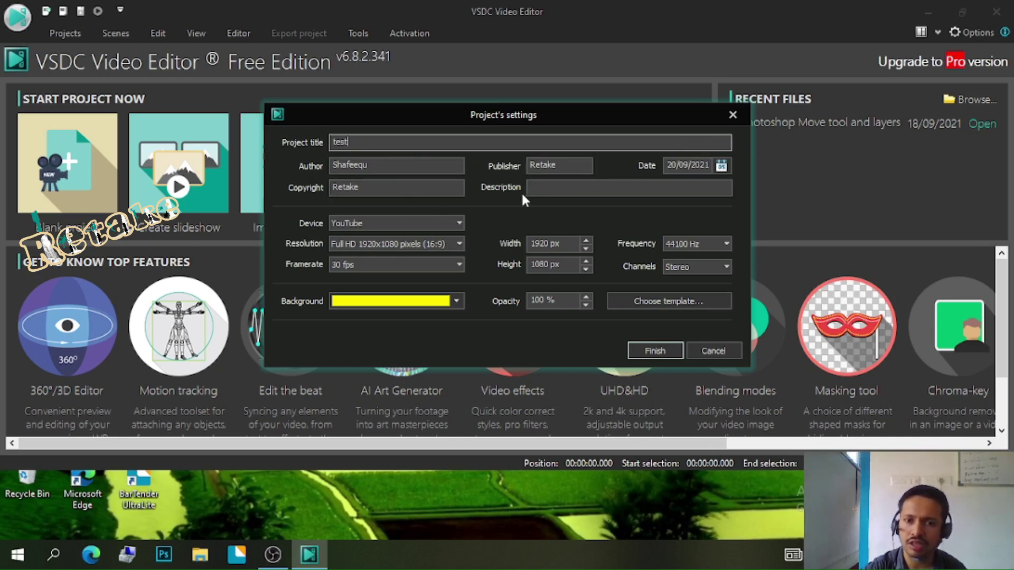
left_click(457, 219)
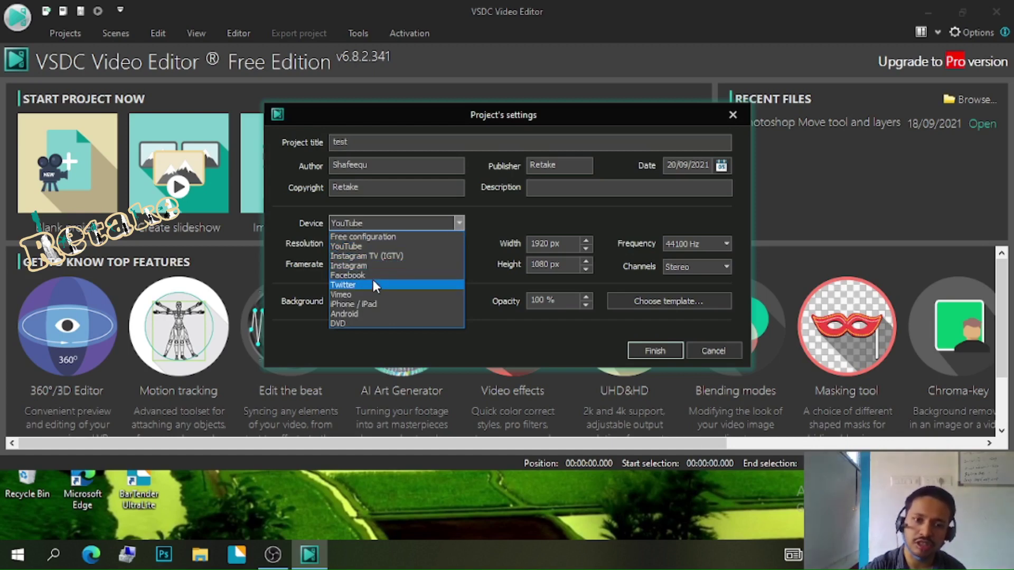
left_click(335, 246)
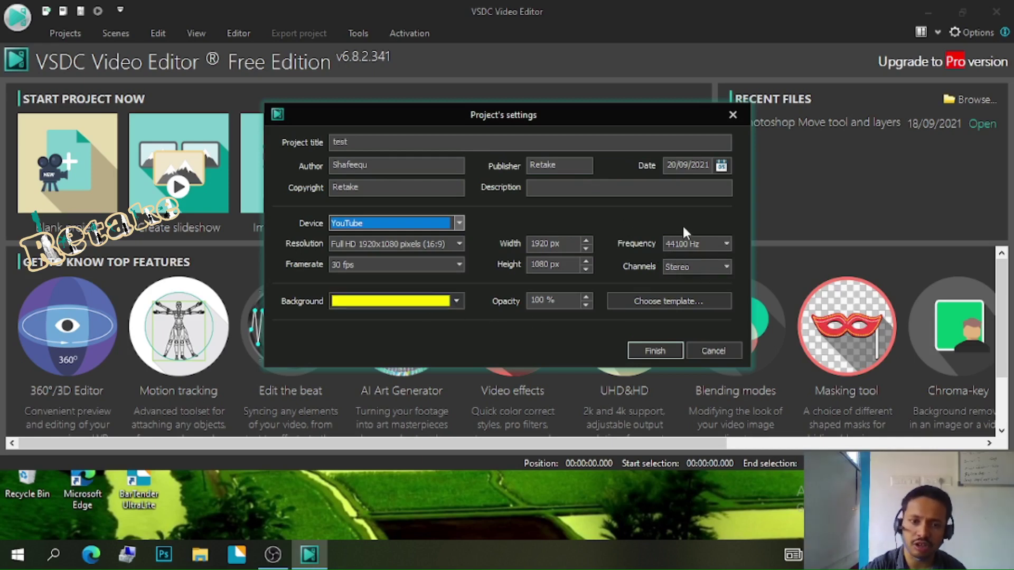
Step: Set the project's background color to green and finish creating the project
left_click(446, 303)
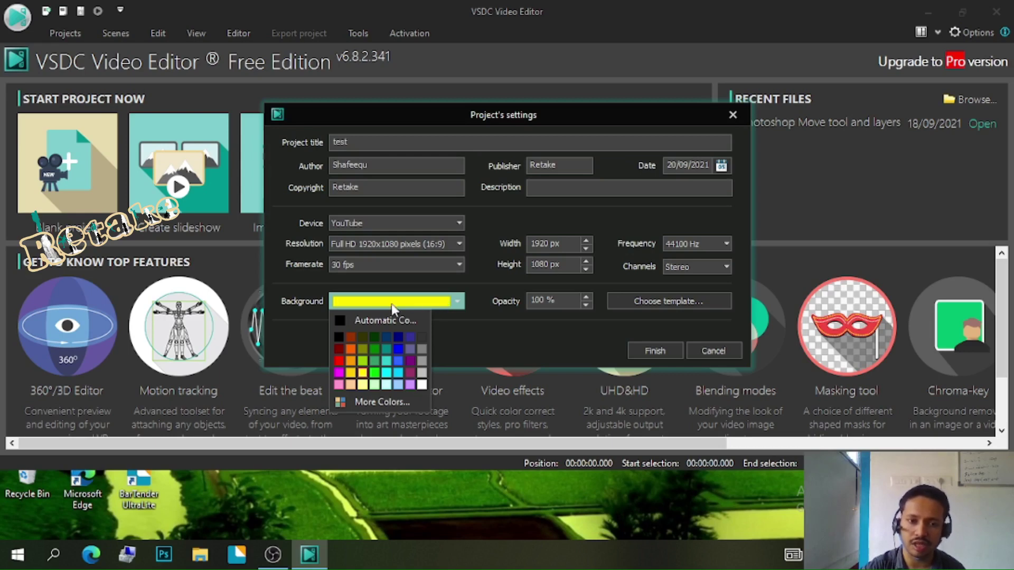
left_click(344, 323)
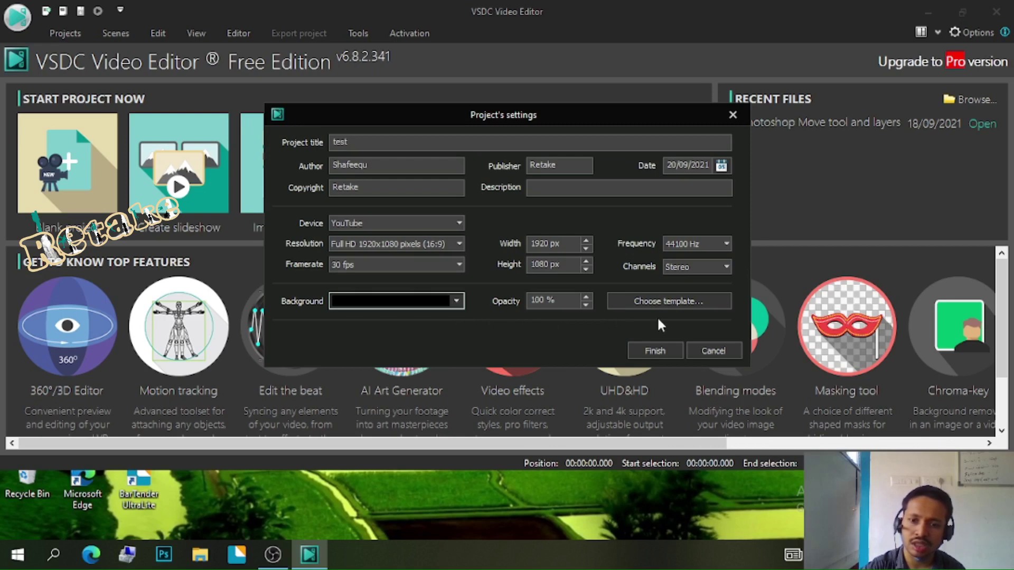
left_click(418, 303)
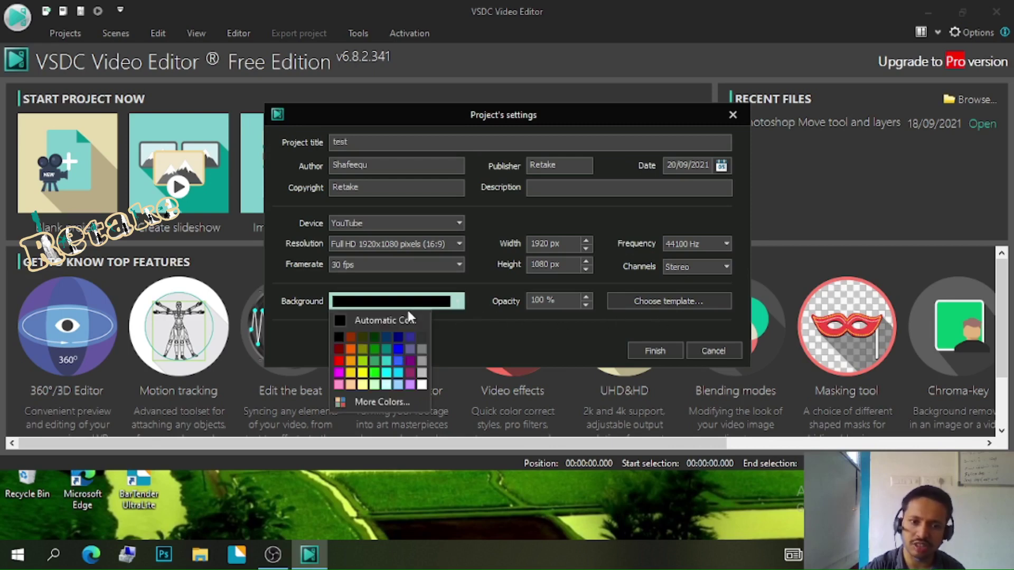
left_click(374, 349)
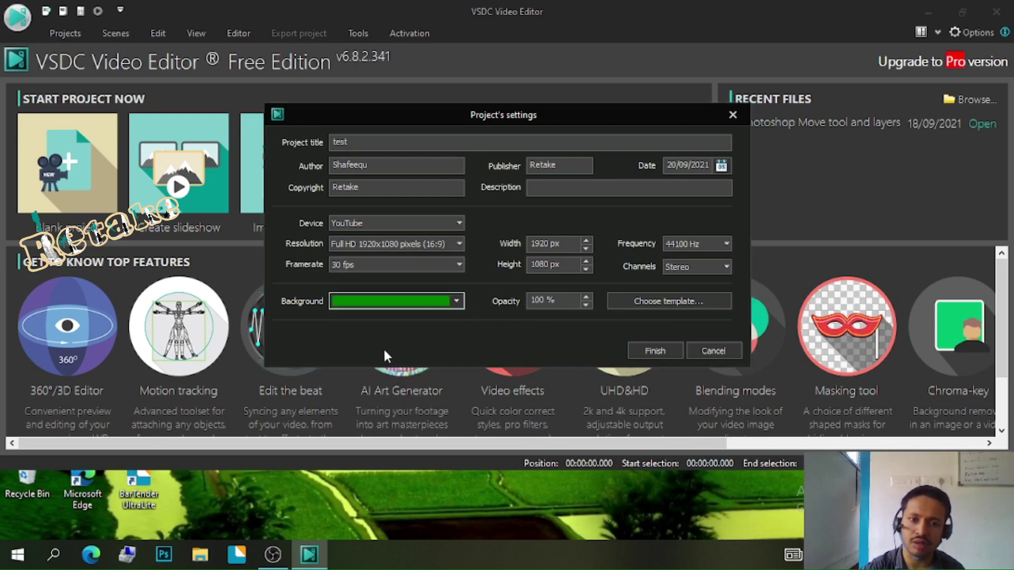
left_click(655, 350)
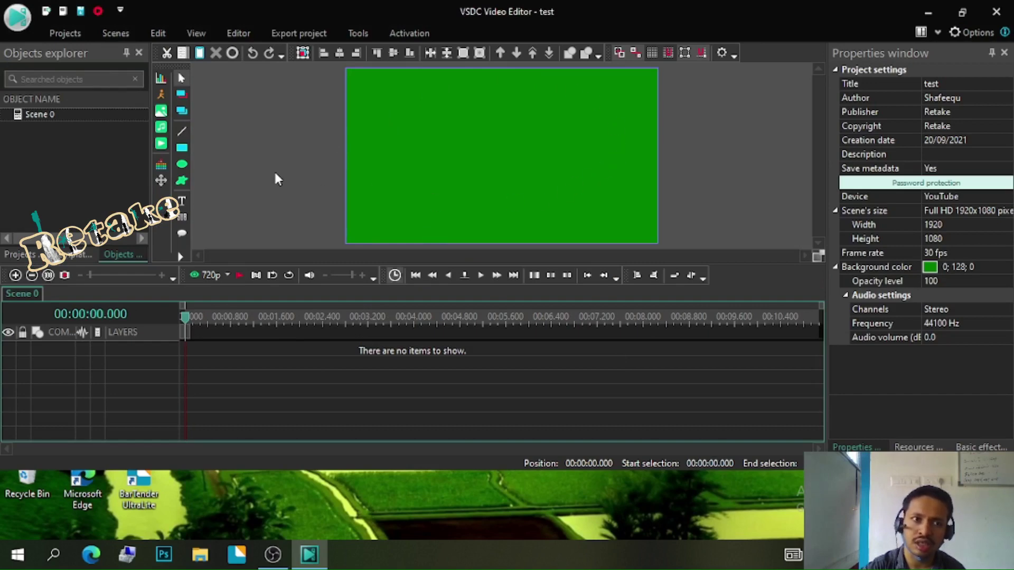
Step: Save the project as "test" in the Retake > Graphicdesign > test folder on the Data (F:) drive
left_click(60, 33)
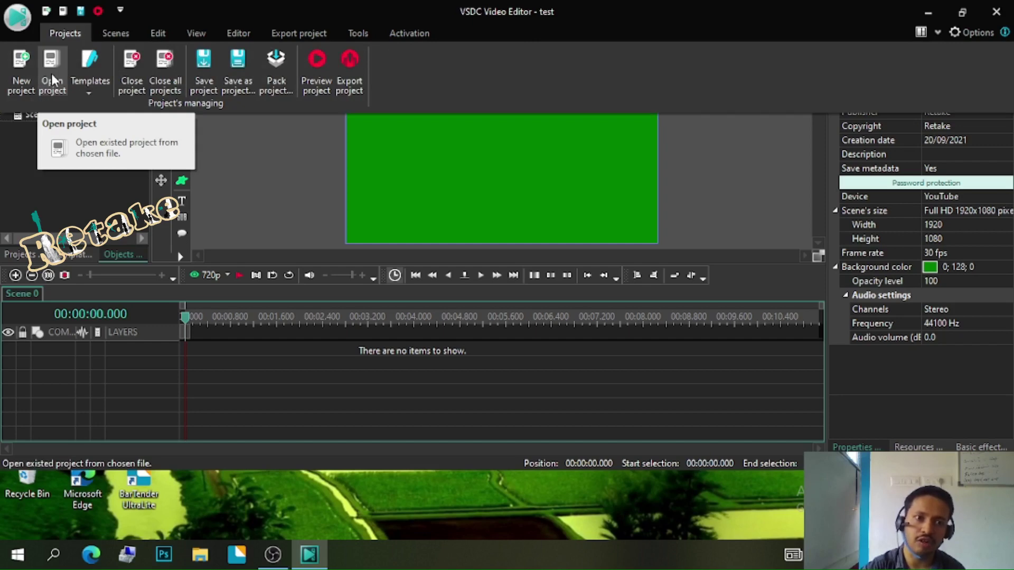
left_click(203, 77)
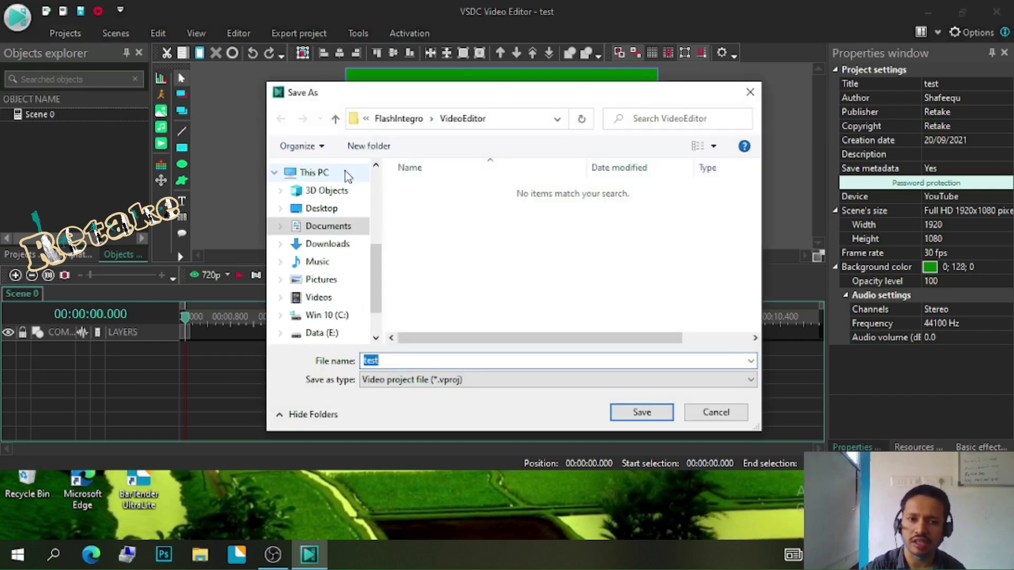
left_click(301, 335)
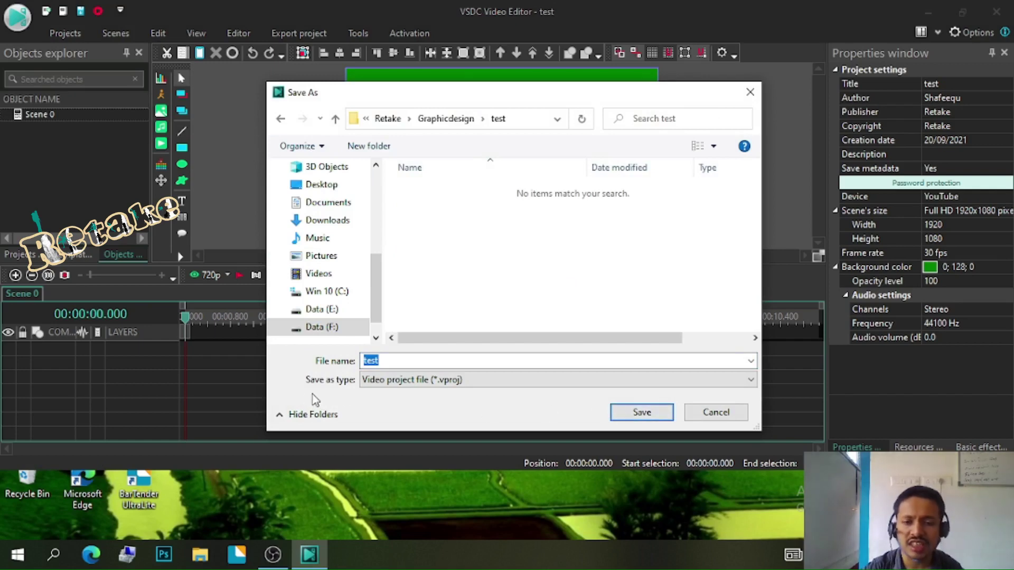
left_click(620, 413)
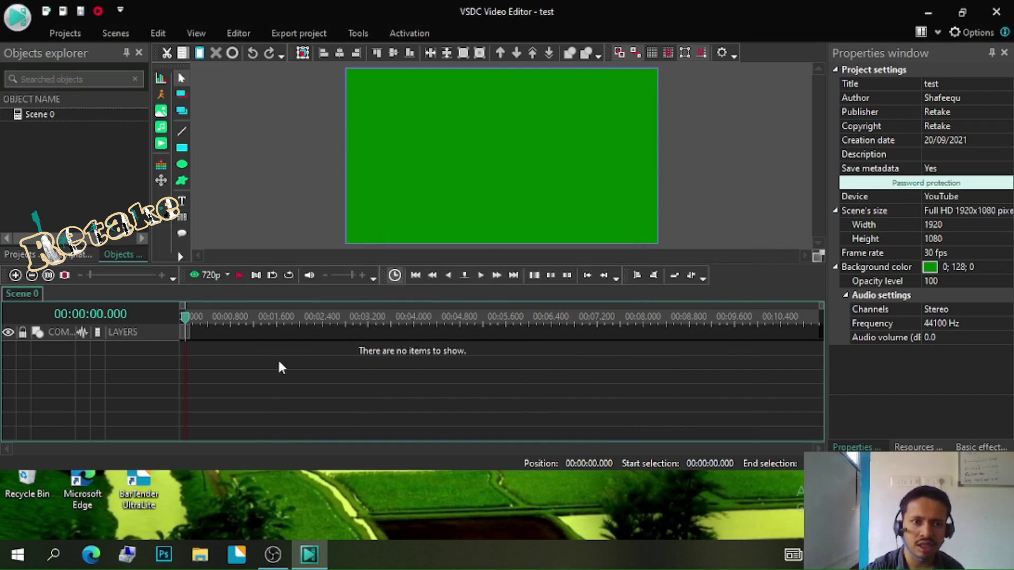
Step: Add the "Nature sounds Meditation forest sounds of birds" video from Downloads at the cursor position on a new layer
left_click(237, 32)
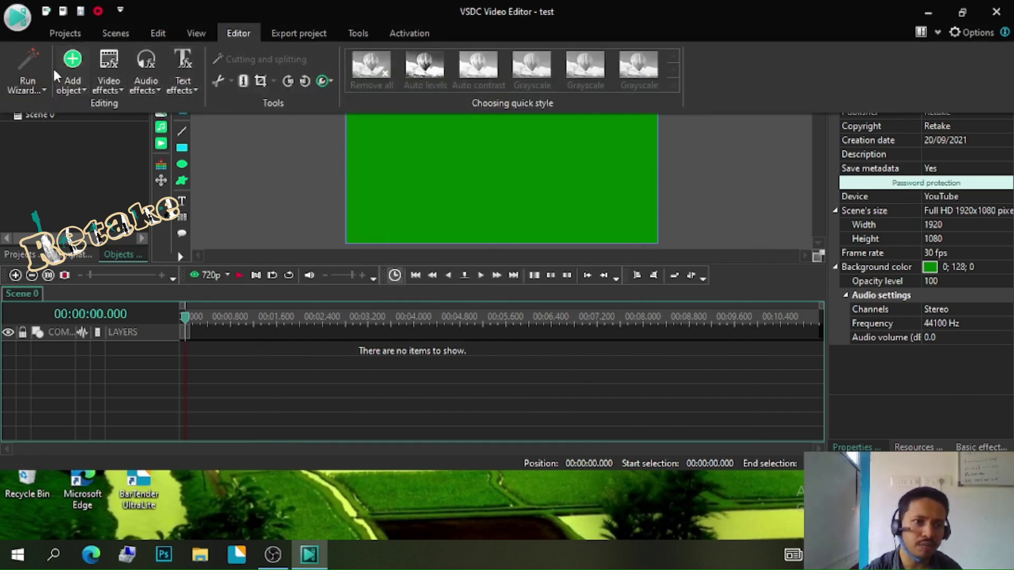
left_click(71, 74)
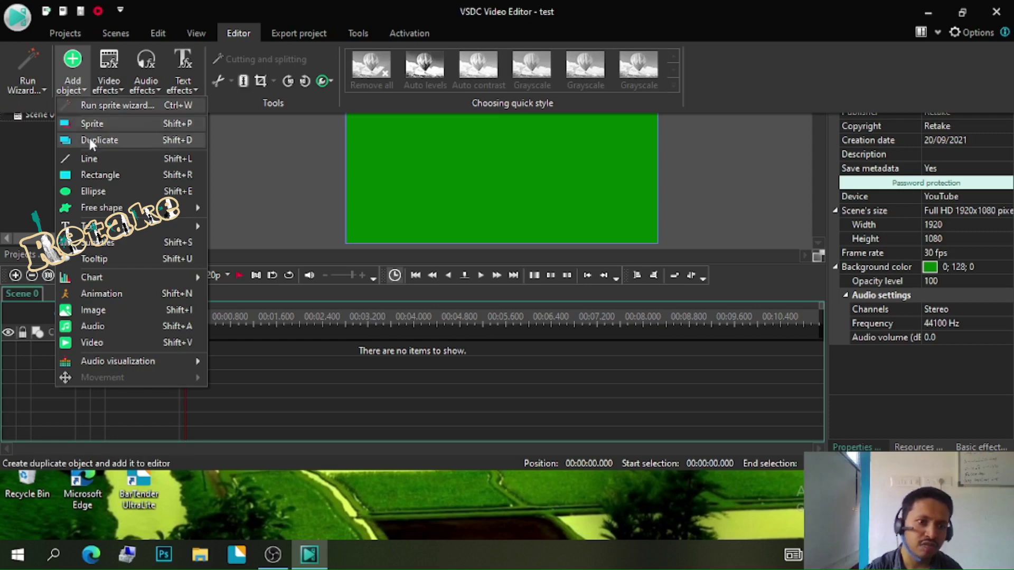
left_click(113, 343)
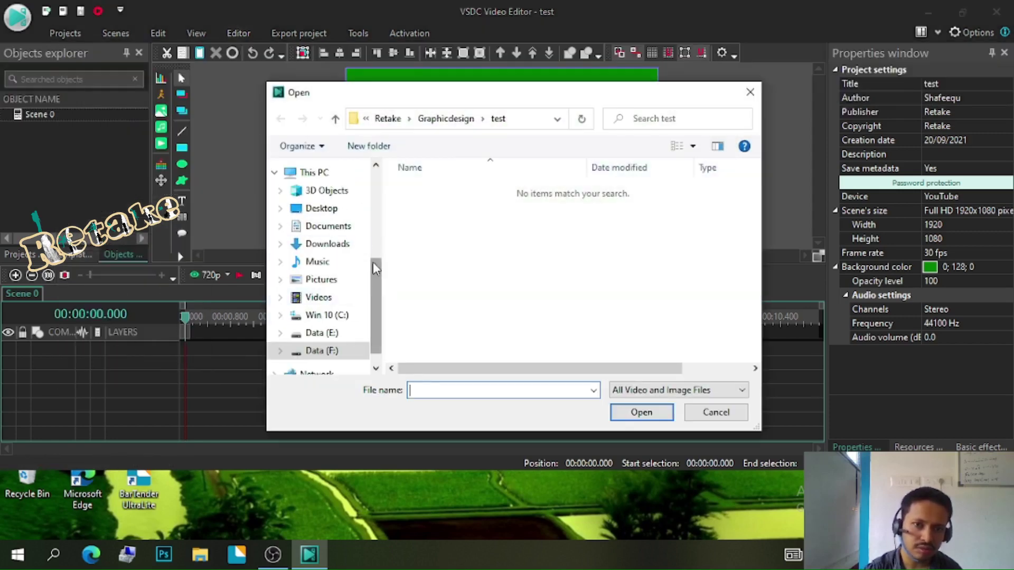
left_click(322, 249)
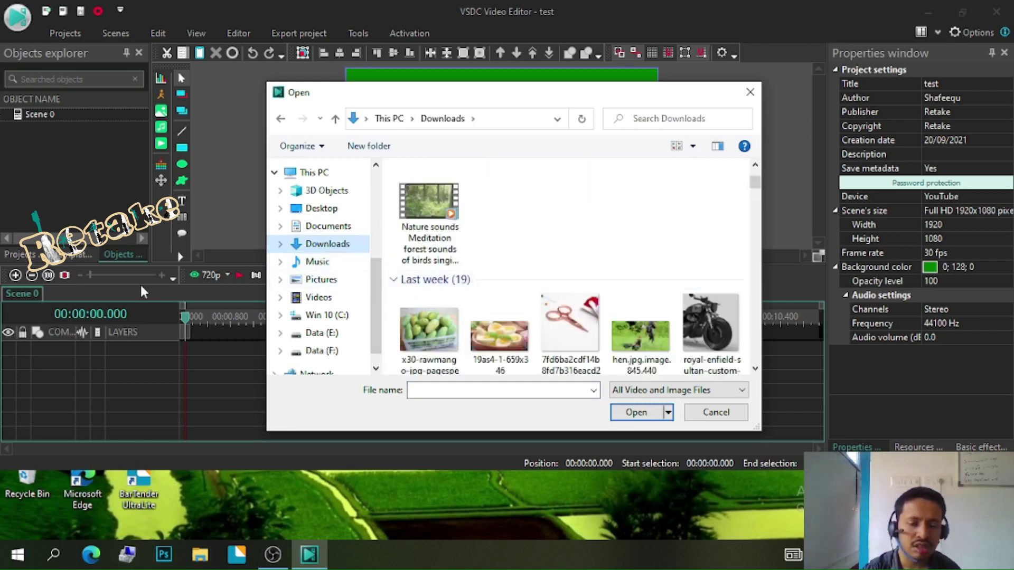
double_click(437, 224)
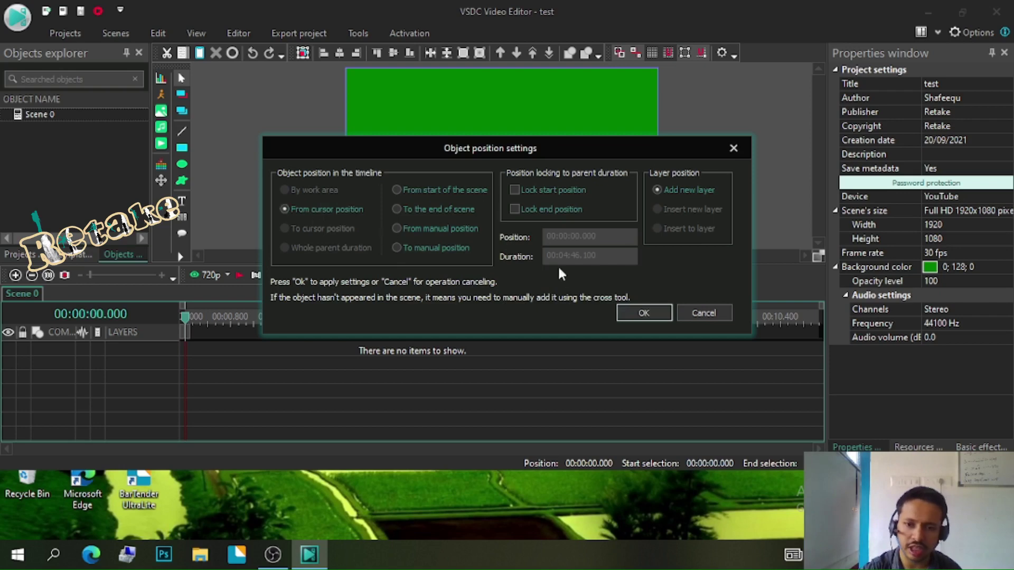
left_click(627, 318)
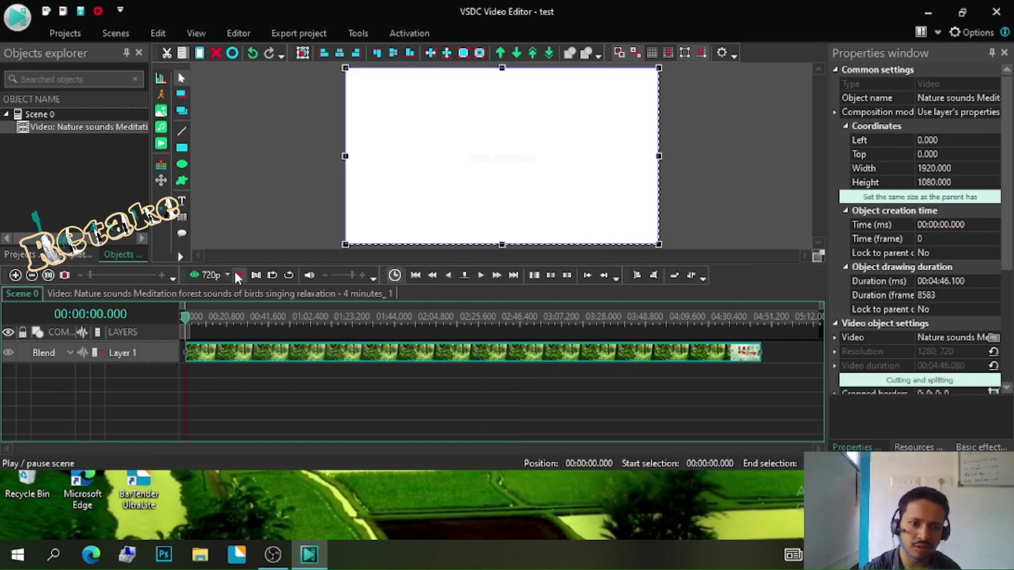
Step: Play the scene to about 12.5 seconds, stop there, and split the video clip at the cursor
left_click(240, 277)
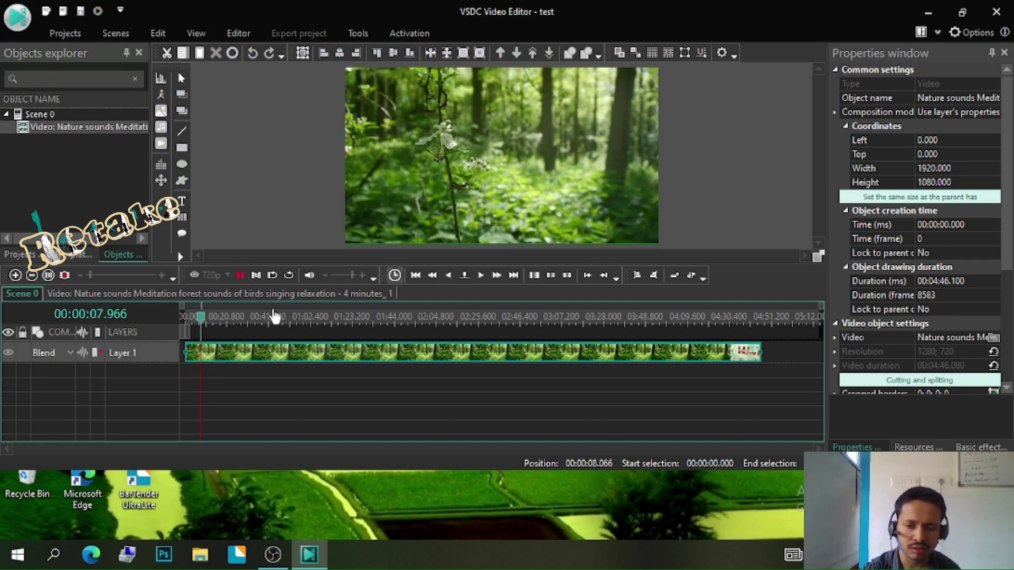
left_click(244, 189)
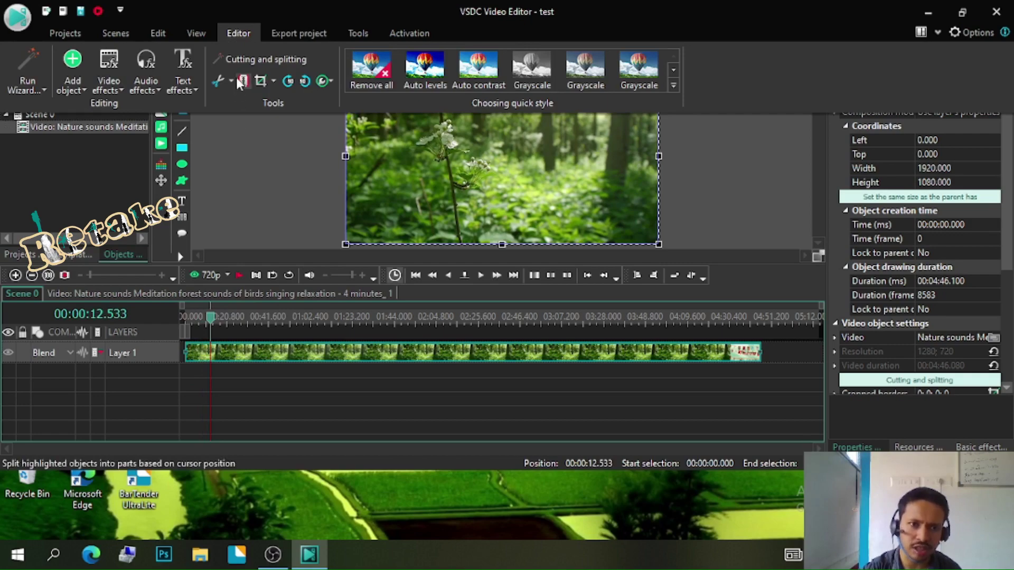
left_click(232, 27)
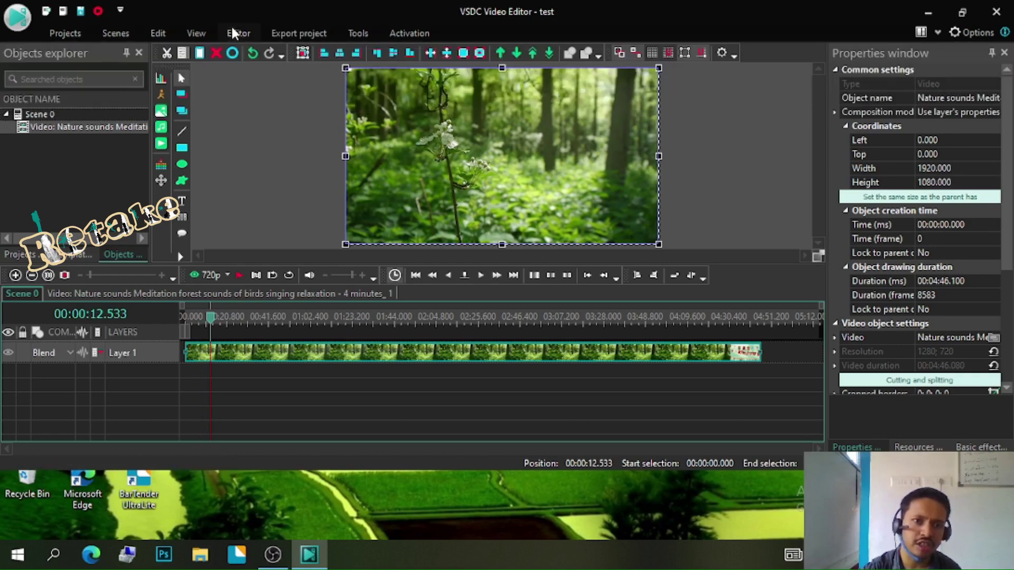
left_click(230, 28)
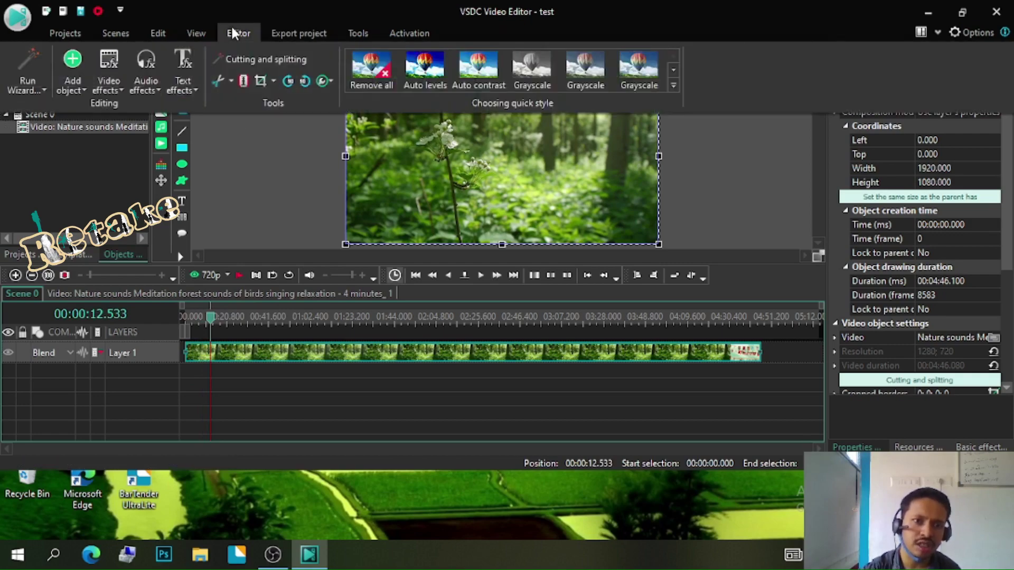
left_click(244, 81)
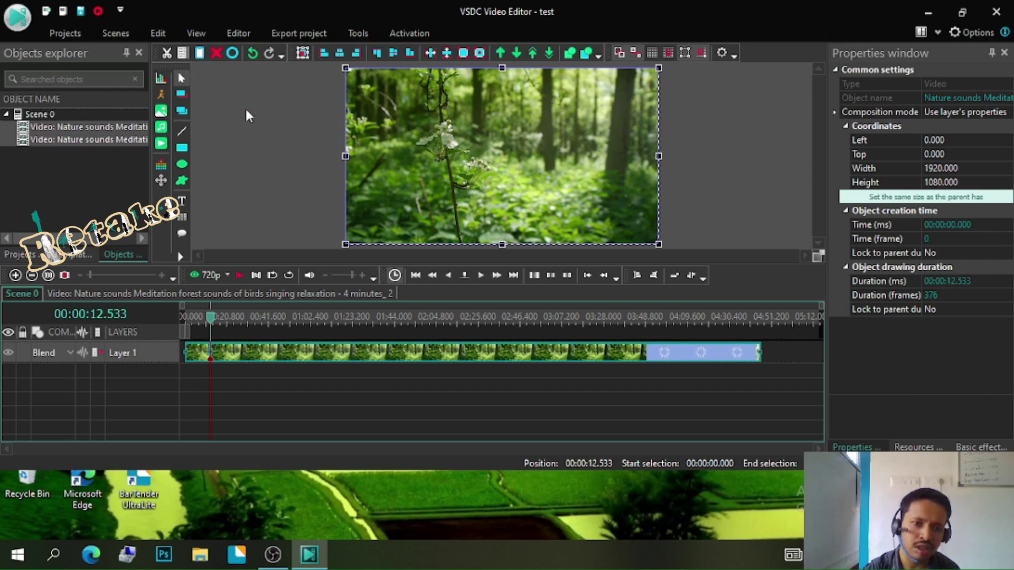
Step: Move the second part of the split forest video onto its own layer, starting at the beginning of the scene
left_click(258, 377)
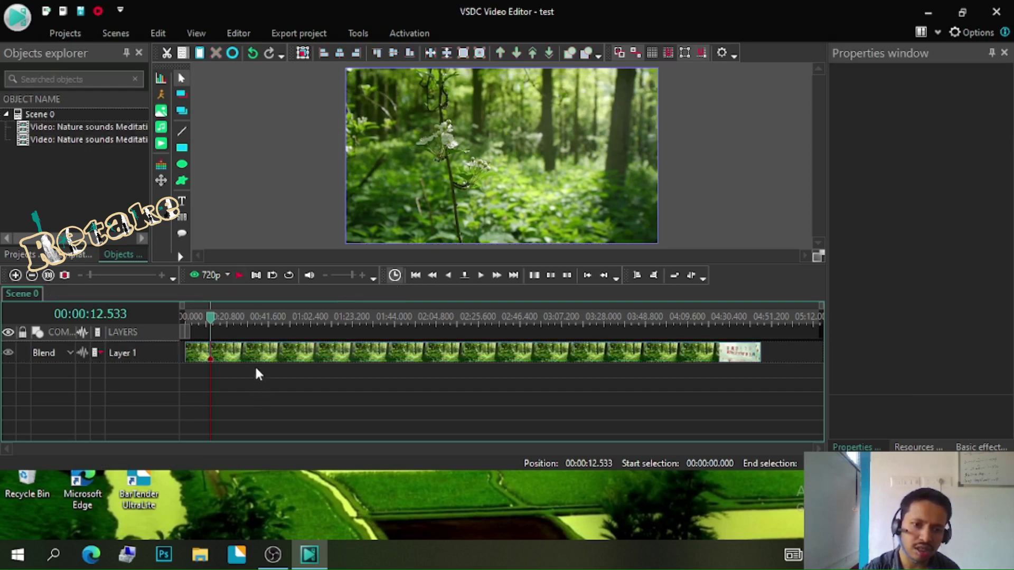
left_click(248, 353)
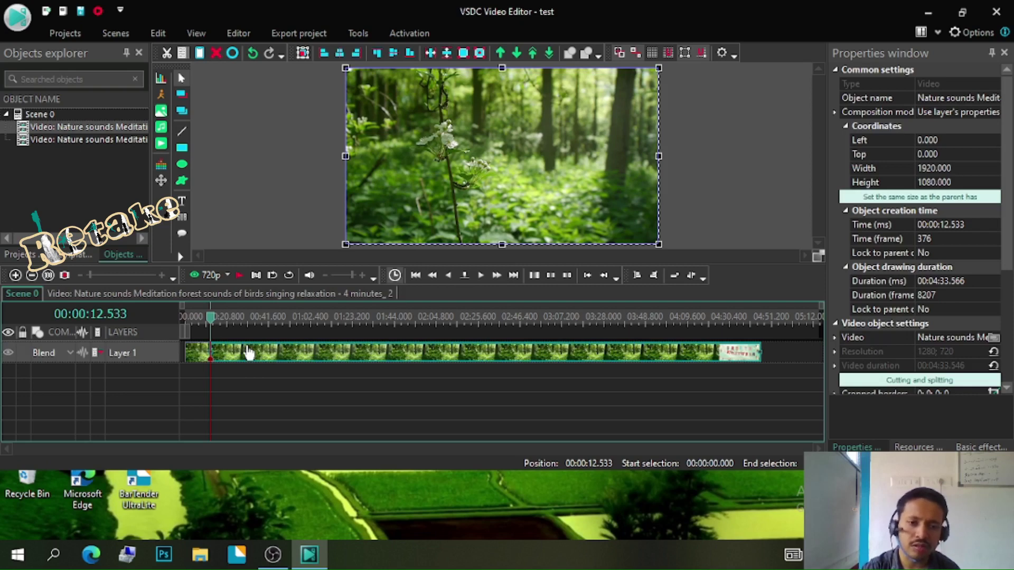
left_click_drag(249, 352, 259, 421)
left_click_drag(228, 373, 181, 369)
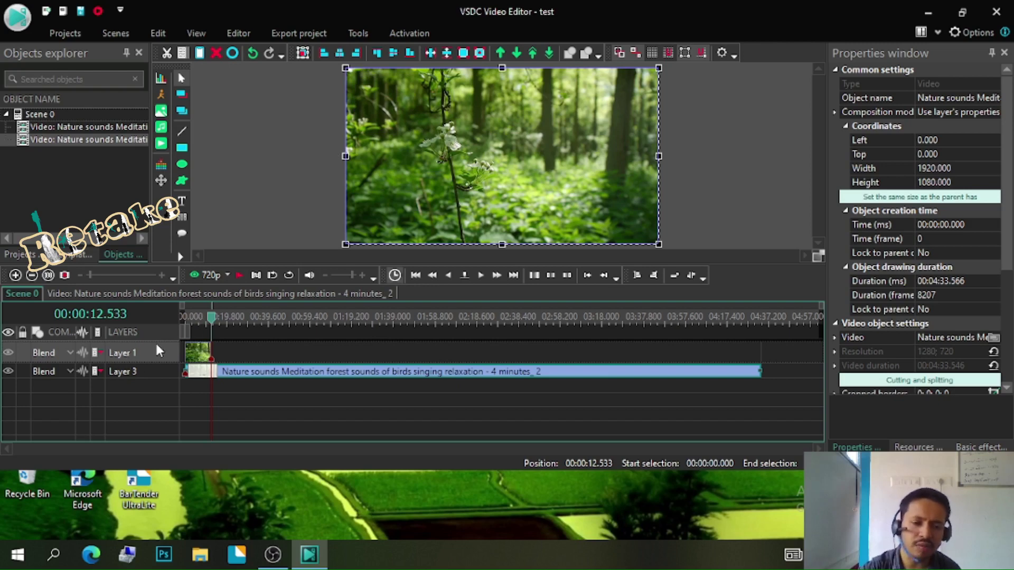
Step: Delete the long second part of the split video, leaving only the short first clip on the timeline
left_click(201, 362)
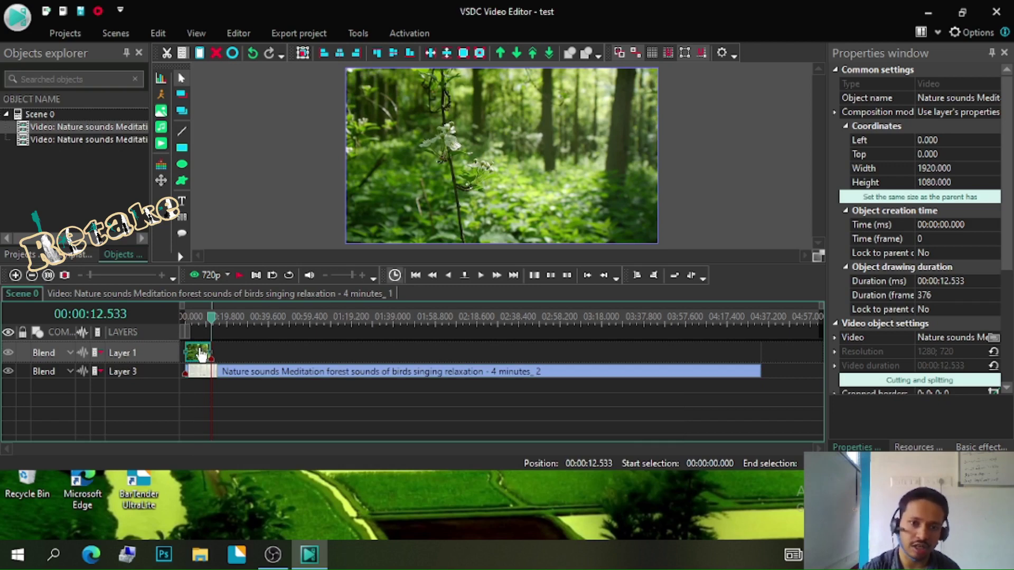
left_click(226, 376)
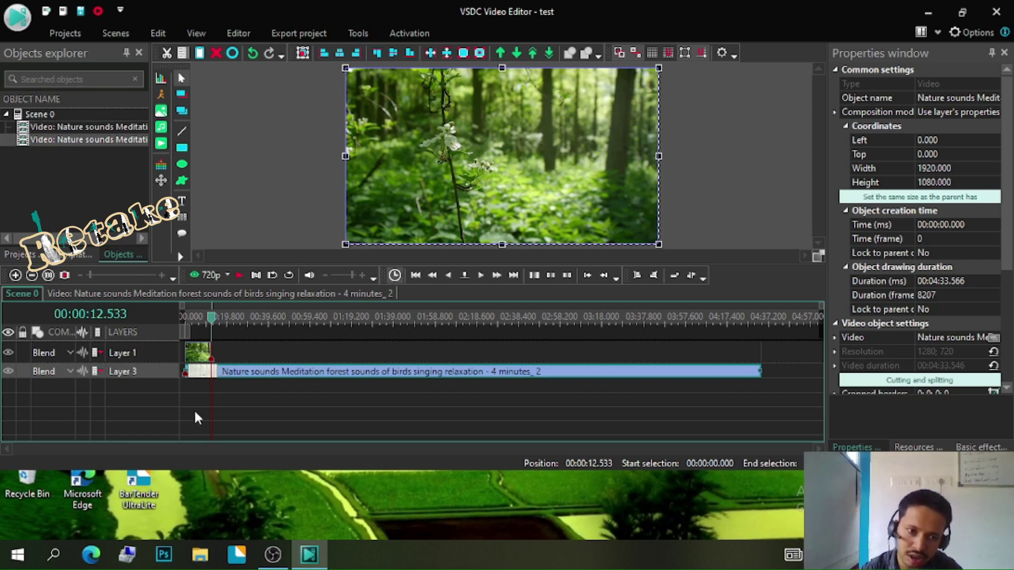
key("Delete")
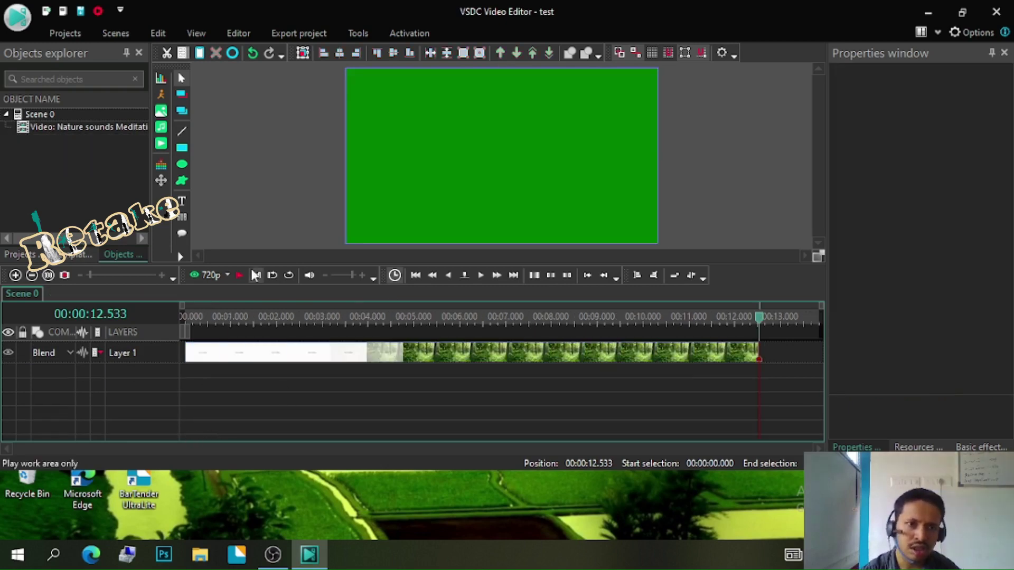
Step: Add the "R (1)" image from Downloads at the cursor position on a new layer
left_click(241, 33)
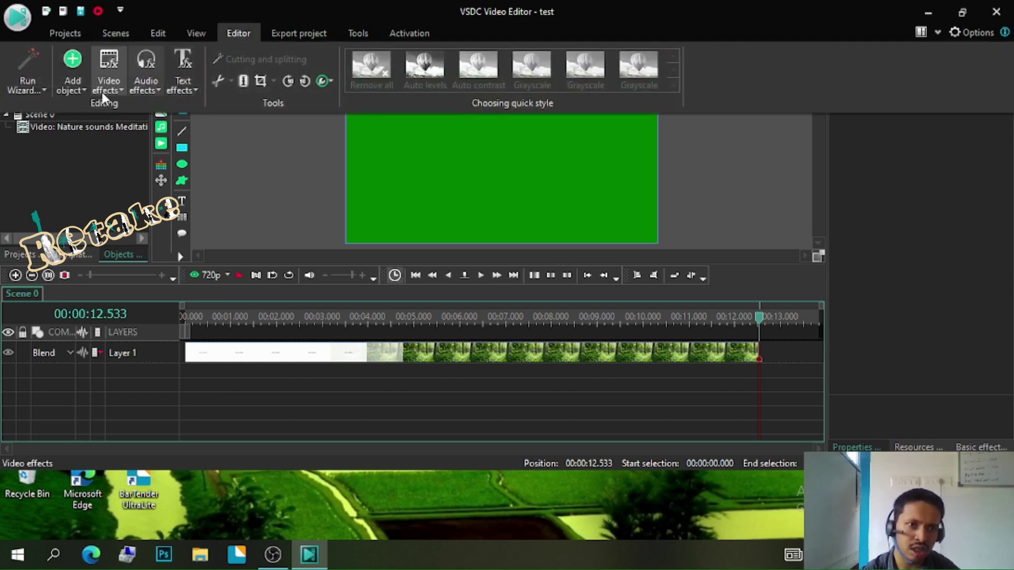
left_click(73, 86)
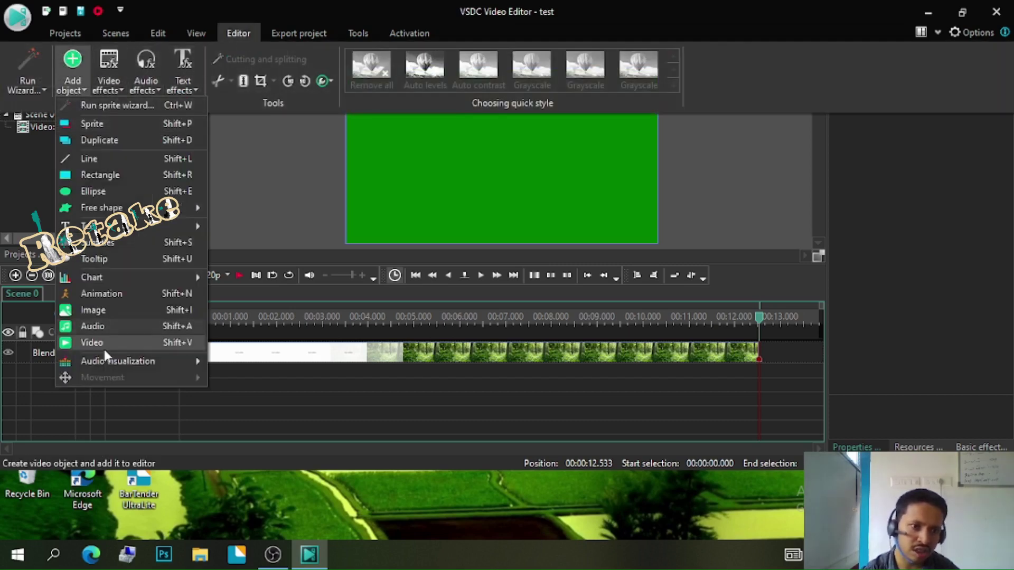
left_click(117, 312)
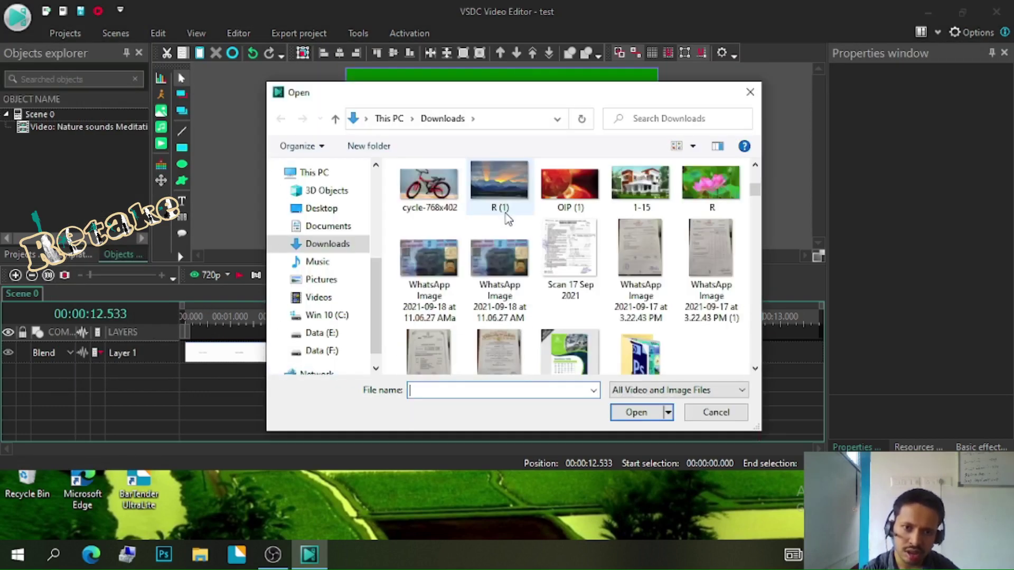
double_click(478, 198)
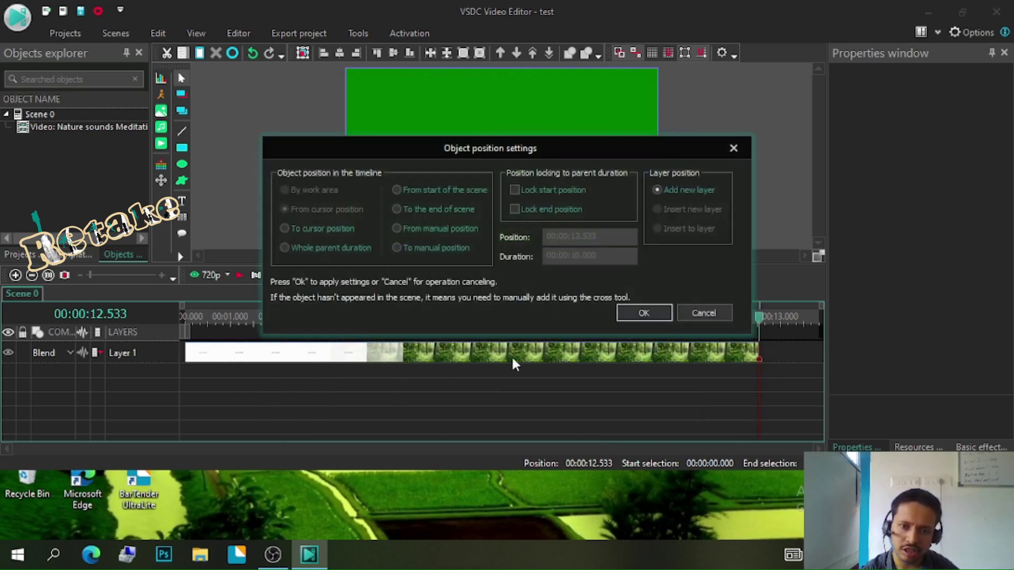
left_click(643, 316)
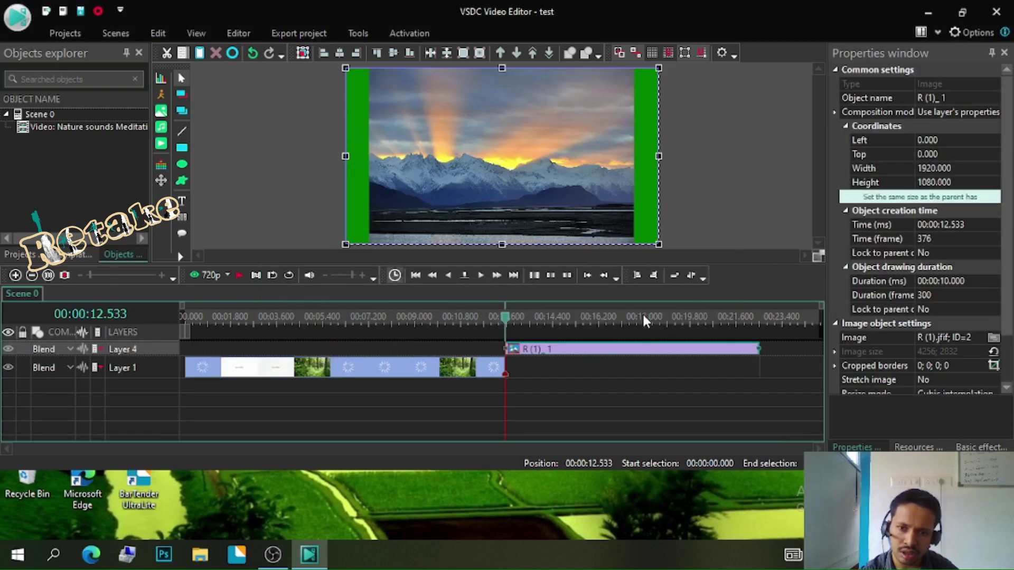
Step: Move the image to a layer below the video, starting at about 7.2 seconds, and preview the scene from about 7 seconds
left_click_drag(527, 360, 395, 395)
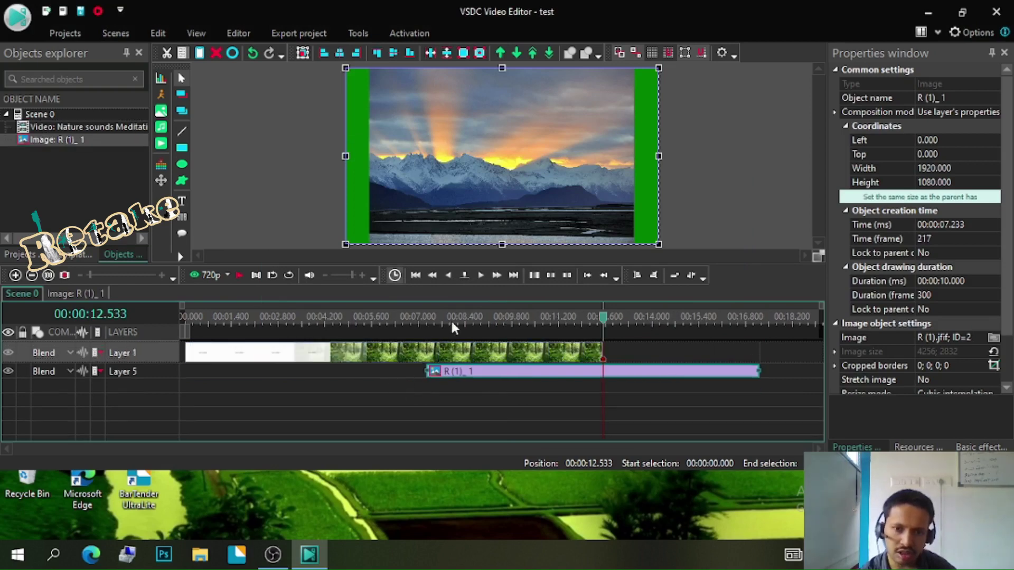
left_click(423, 330)
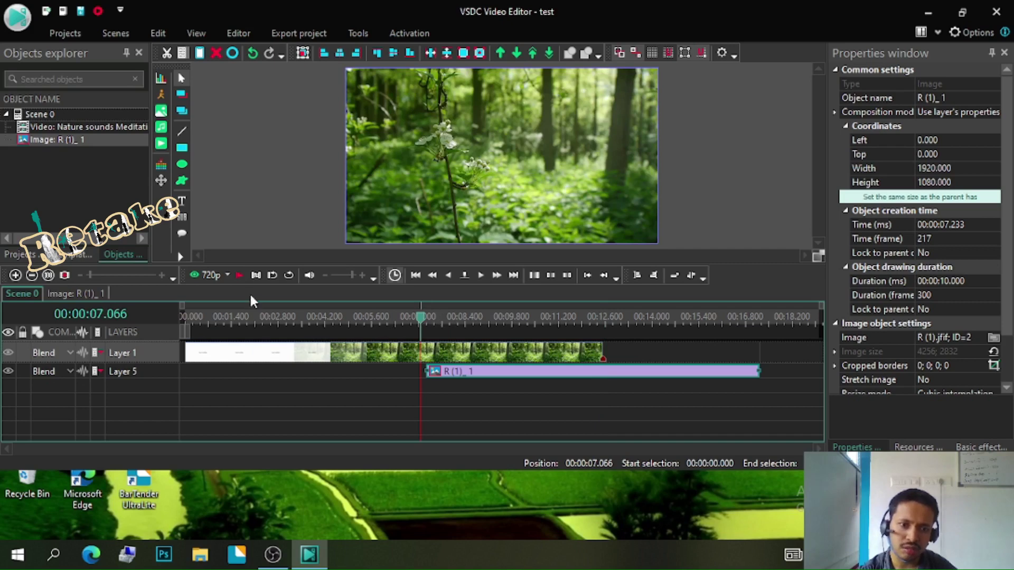
left_click(238, 275)
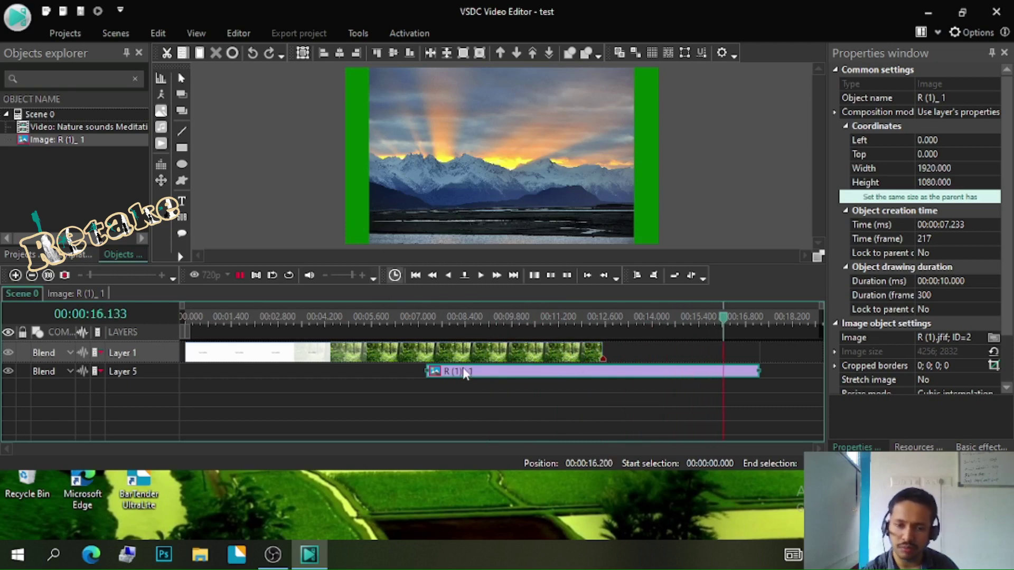
mouse_move(471, 348)
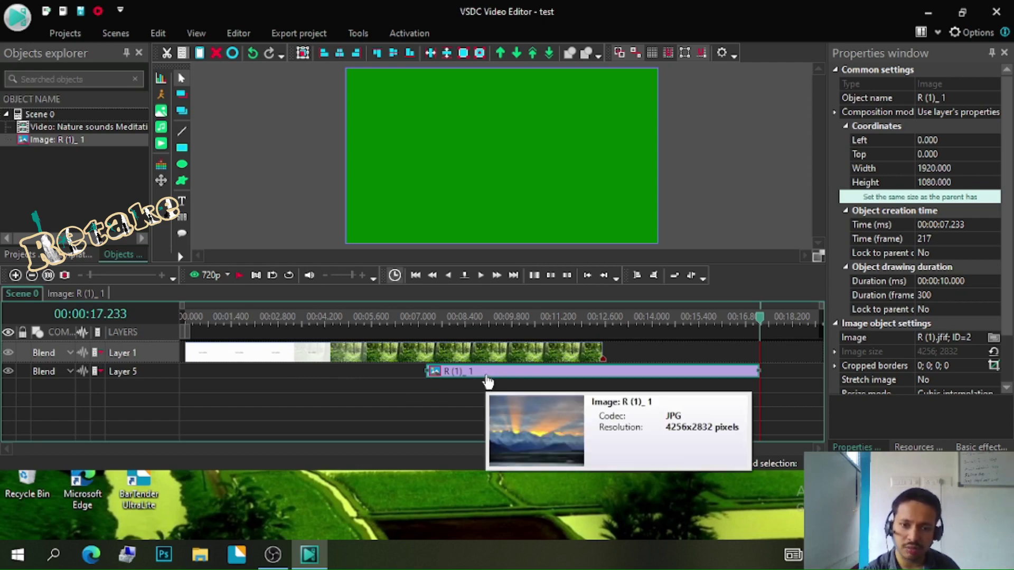
Step: Delete the forest video clip and retime the image to start at about 1.2 seconds and last about 11.6 seconds
left_click_drag(462, 377, 261, 402)
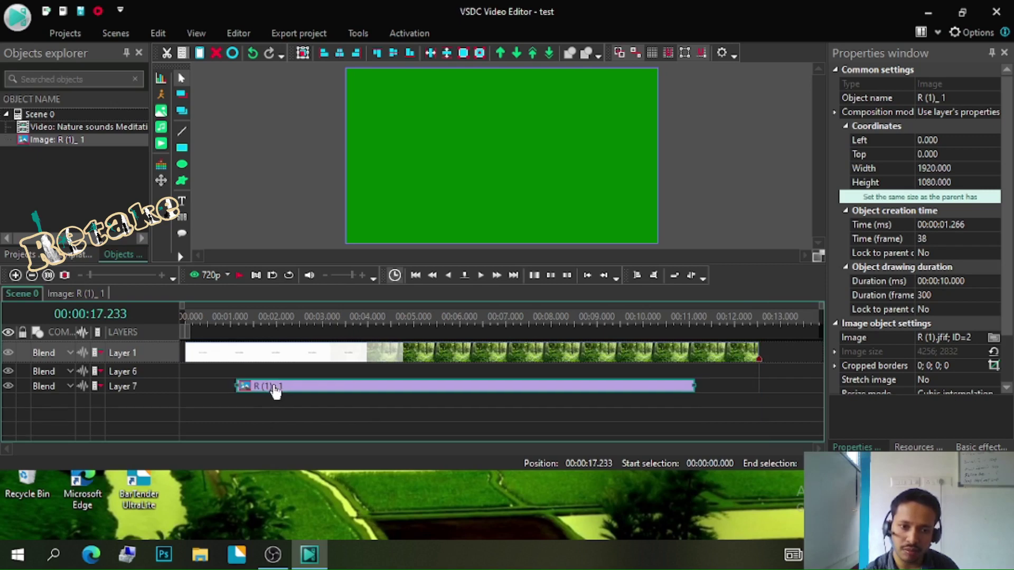
key("Delete")
left_click(457, 317)
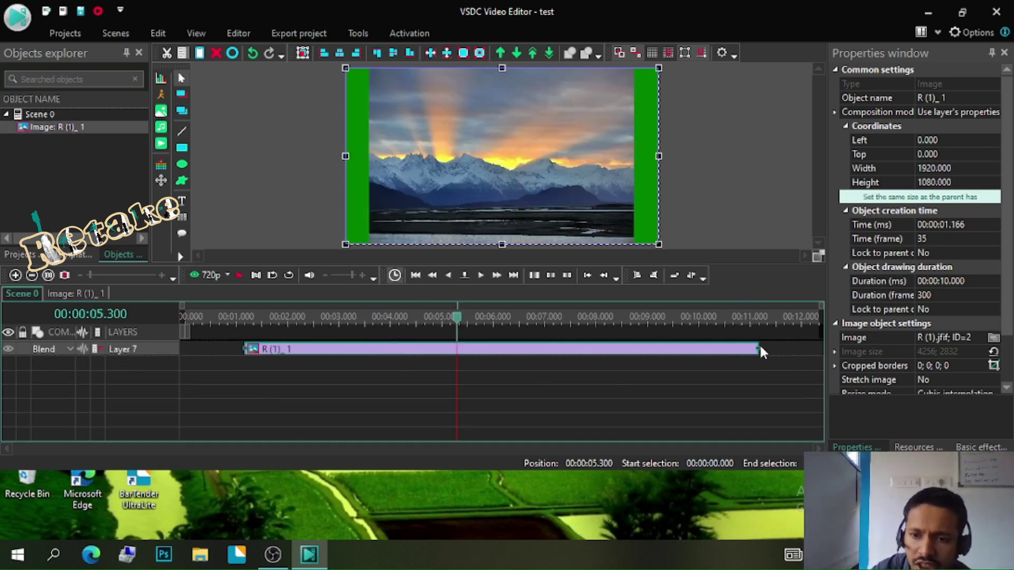
left_click_drag(758, 348, 826, 343)
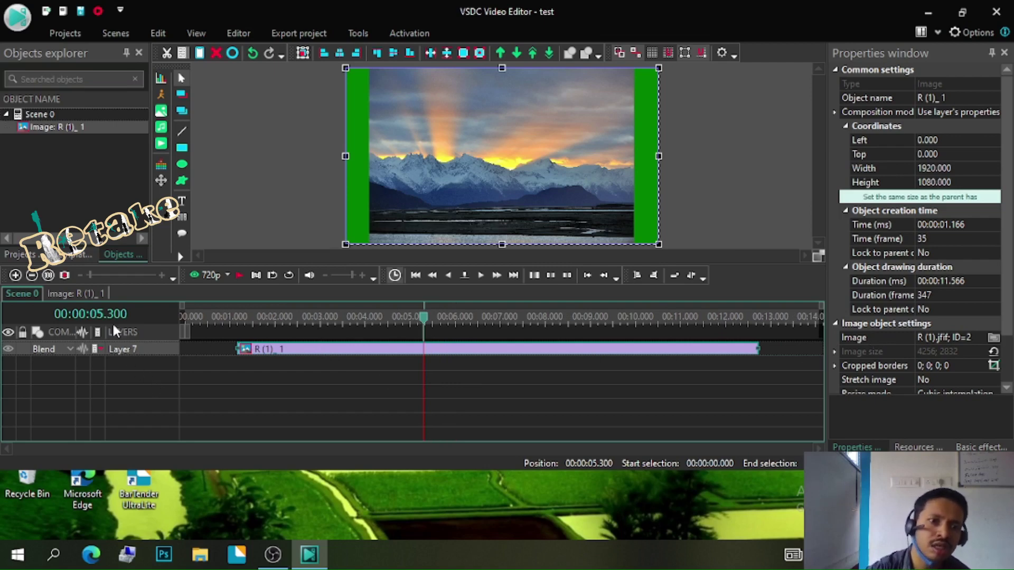
Step: Add the "01 Make Some Noise" audio from the Songs folder on Data (F:) from the cursor position, inserted into the existing layer
left_click(162, 127)
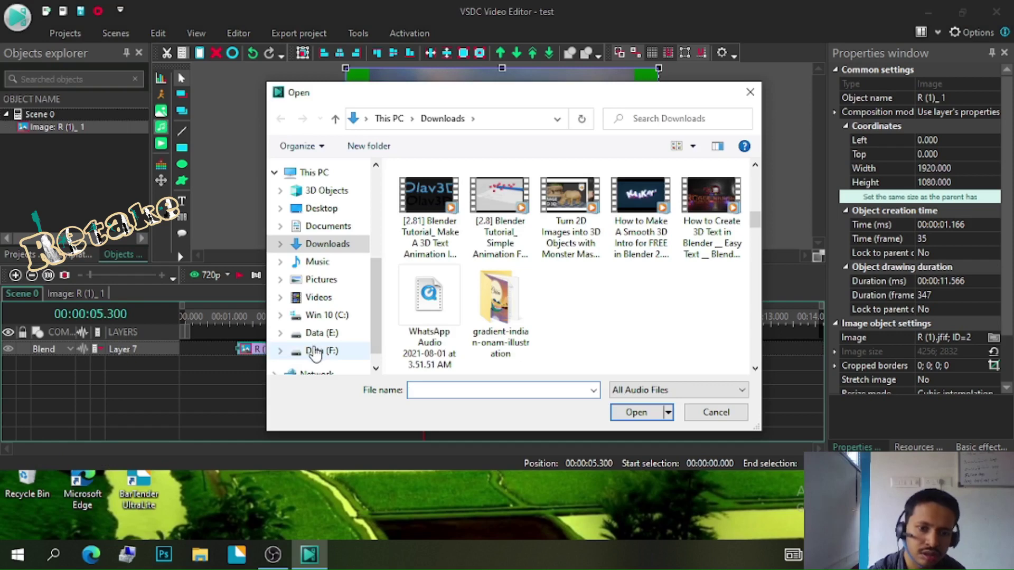
left_click(317, 350)
scroll(439, 306, "down", 3)
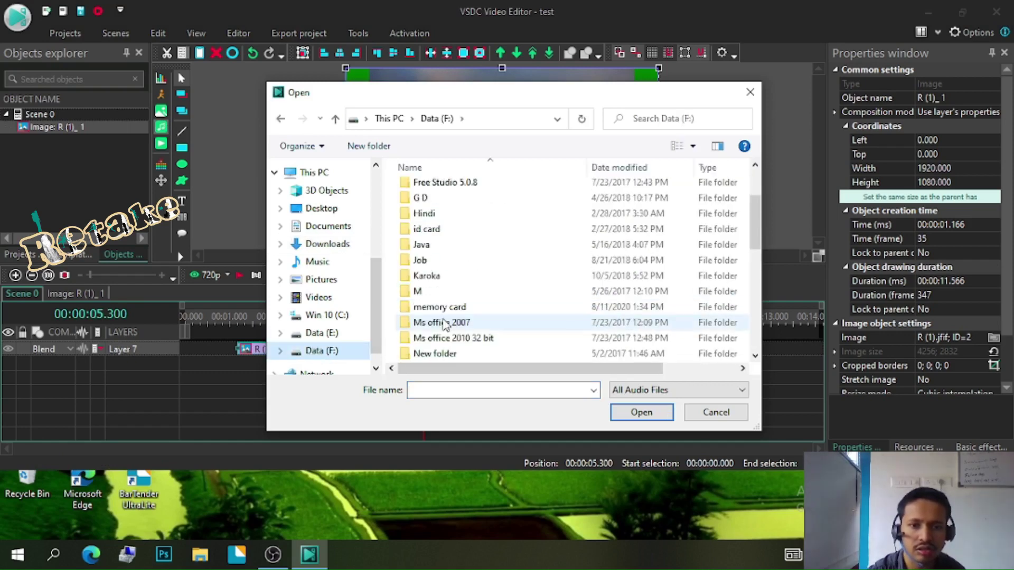
scroll(445, 324, "down", 3)
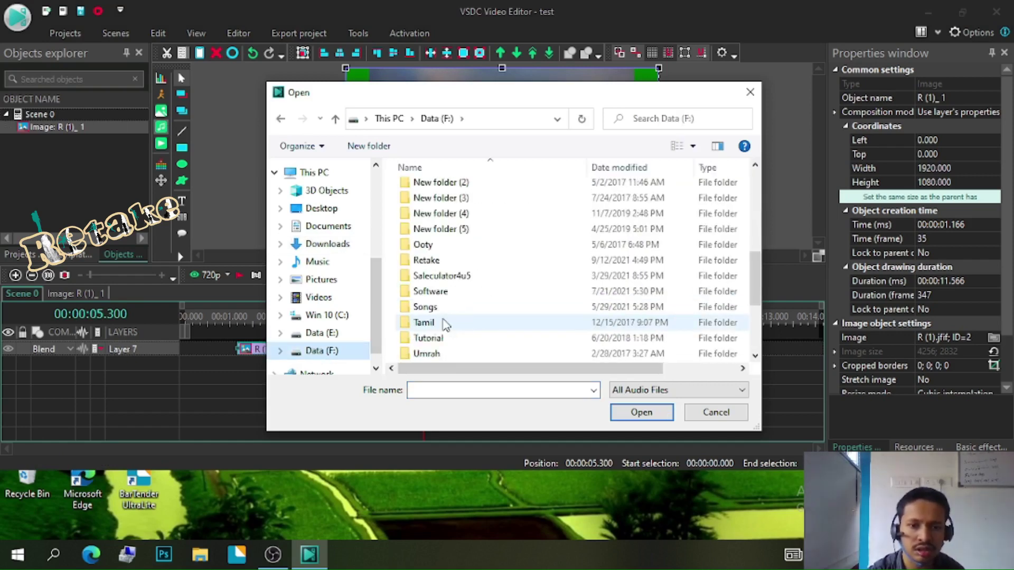
double_click(429, 307)
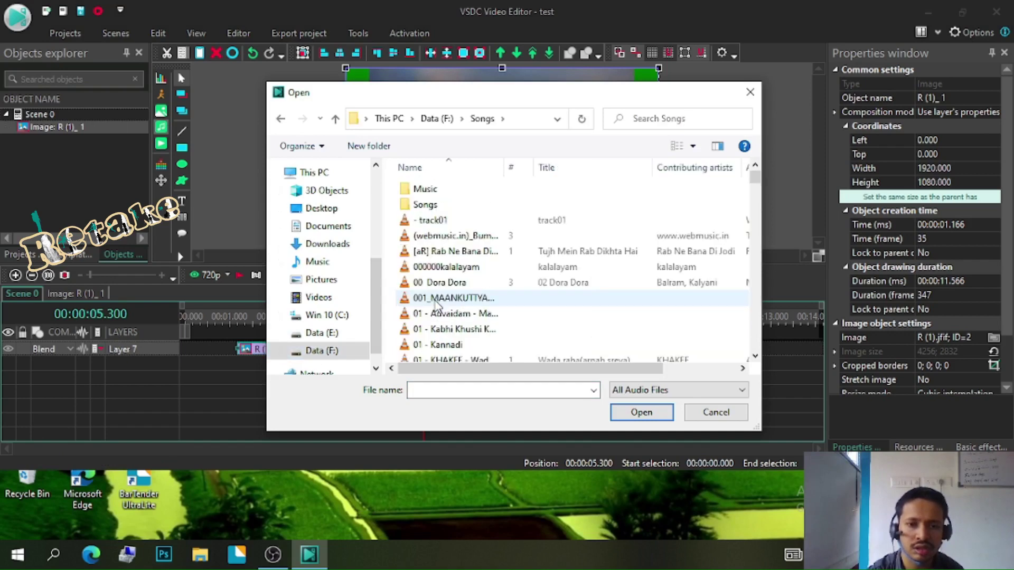
scroll(437, 311, "down", 3)
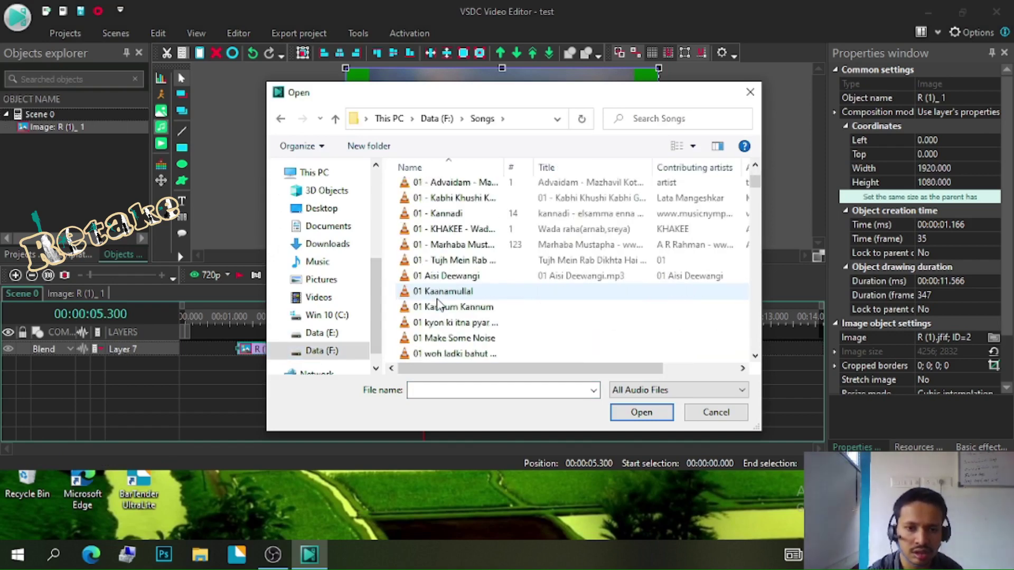
double_click(452, 337)
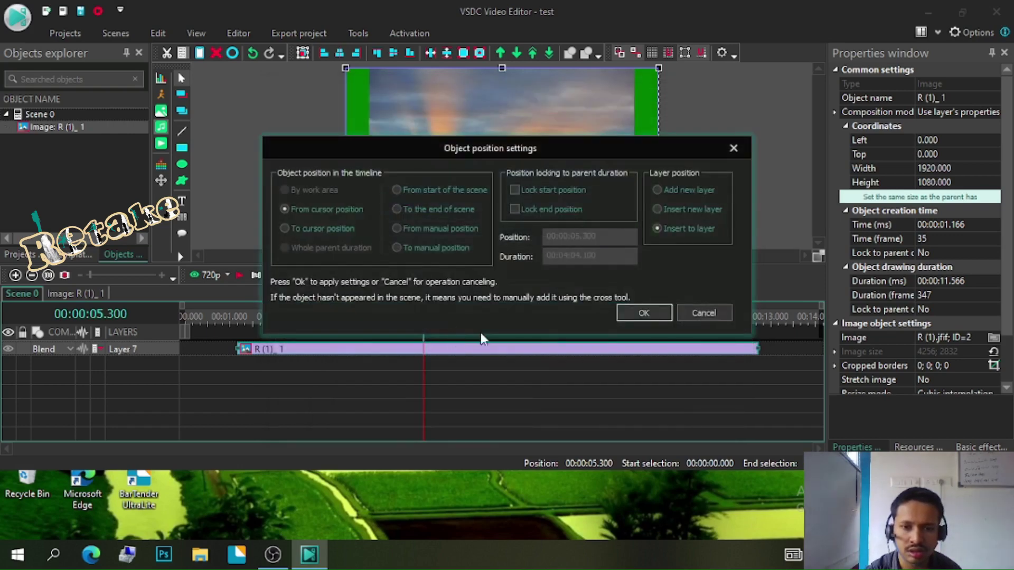
left_click(632, 313)
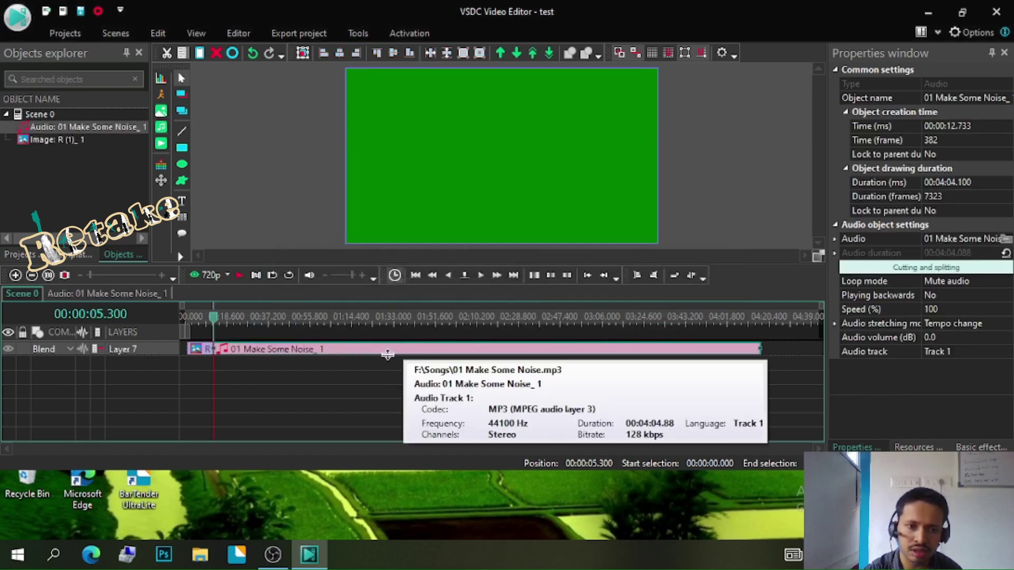
Step: Play the scene to about 20.6 seconds, stop there, and split the audio clip at the cursor
left_click(239, 275)
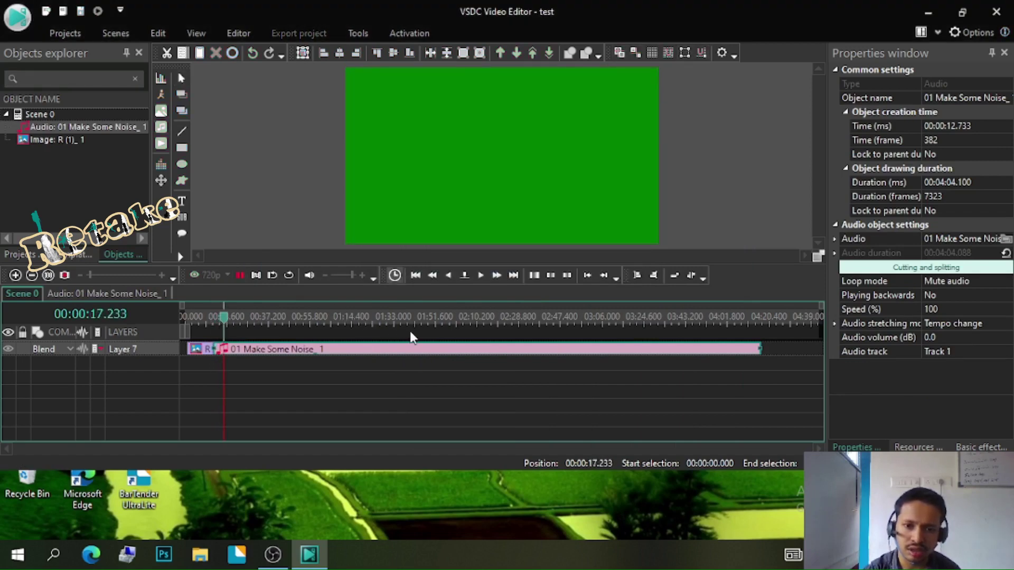
left_click(240, 275)
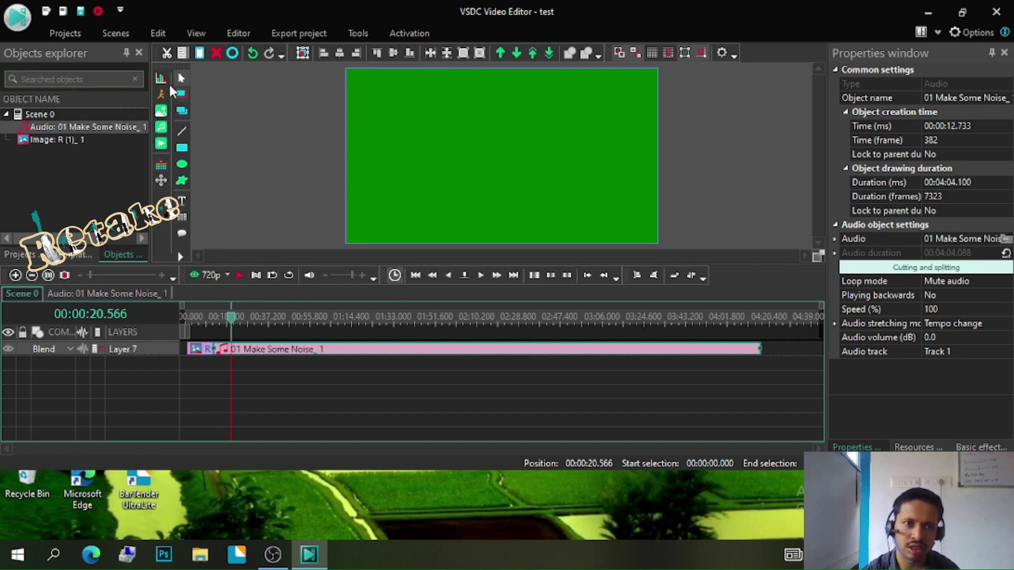
left_click(239, 33)
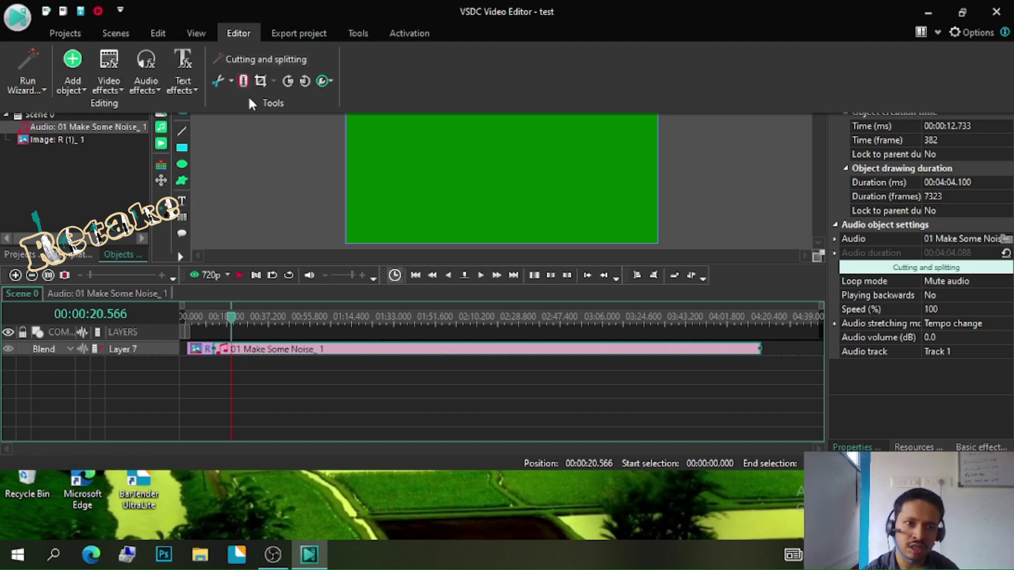
left_click(243, 81)
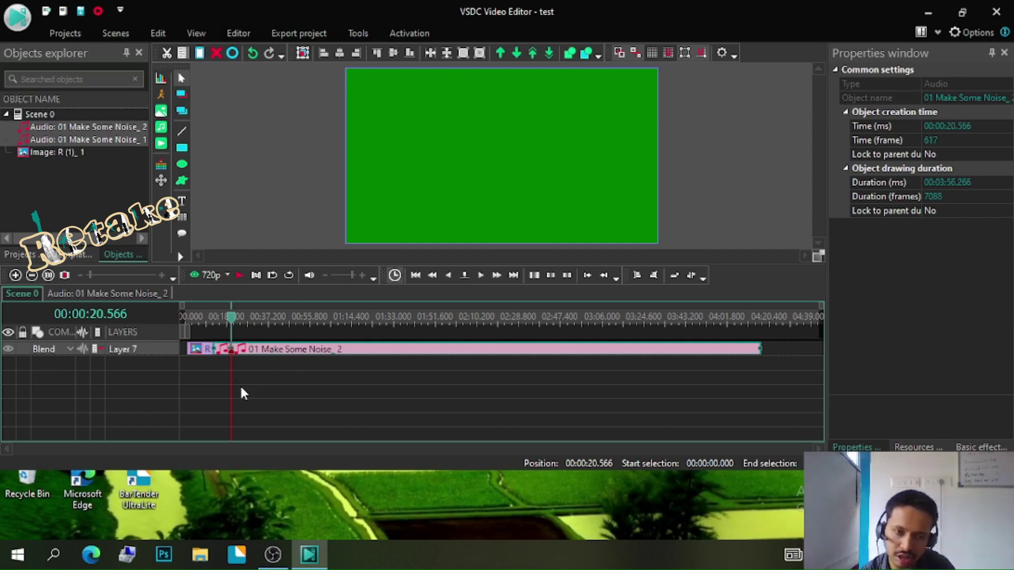
Step: Delete both selected parts of the split audio and undo that deletion
key("Delete")
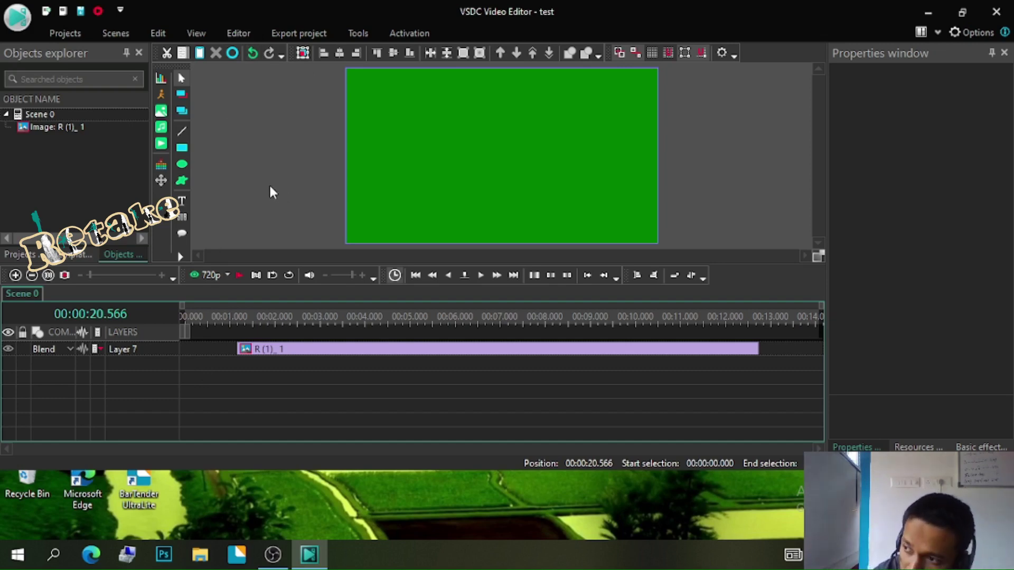
left_click(249, 54)
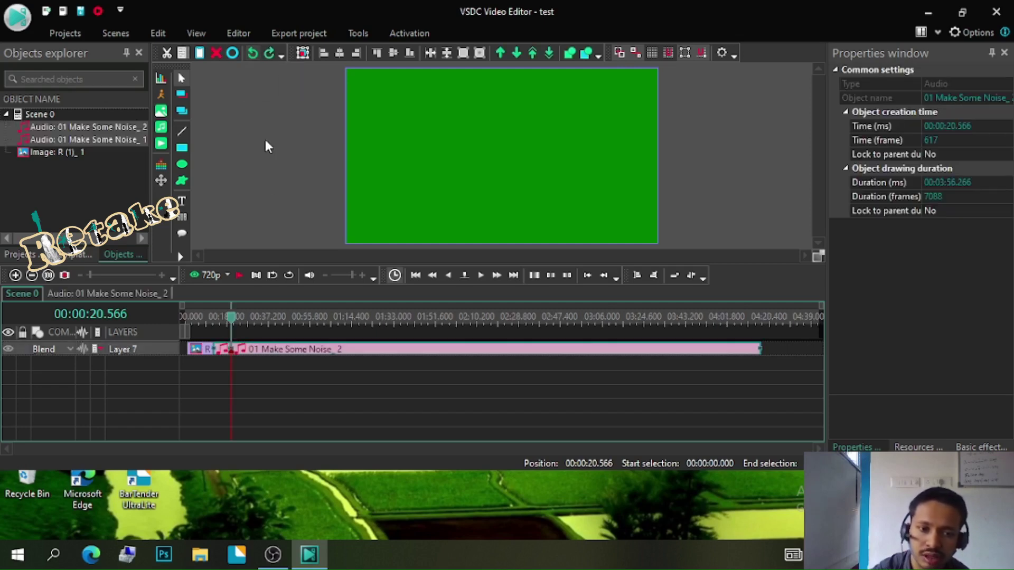
Step: Delete only the part of the audio after the split and select the remaining first part
left_click(310, 371)
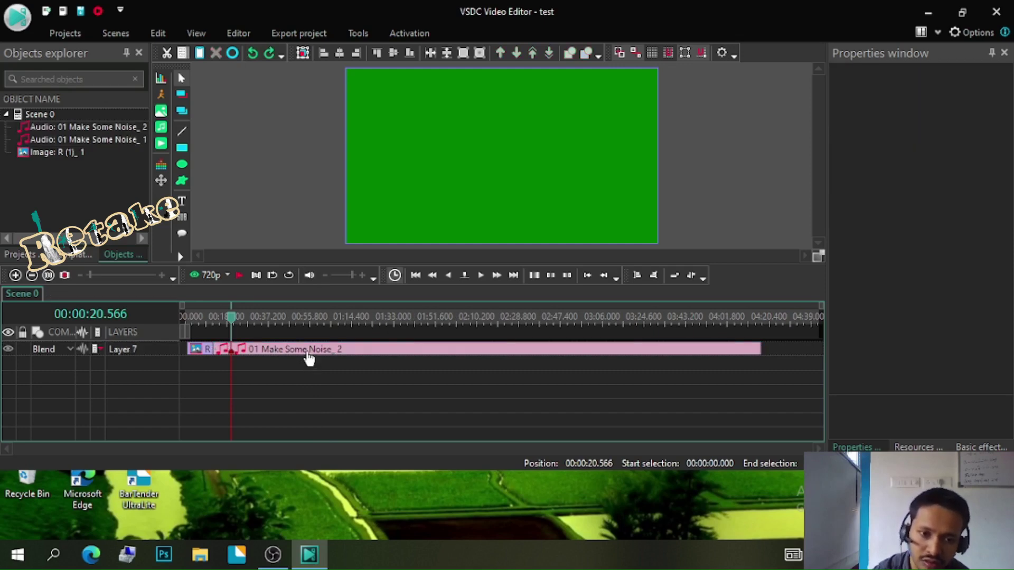
left_click(309, 358)
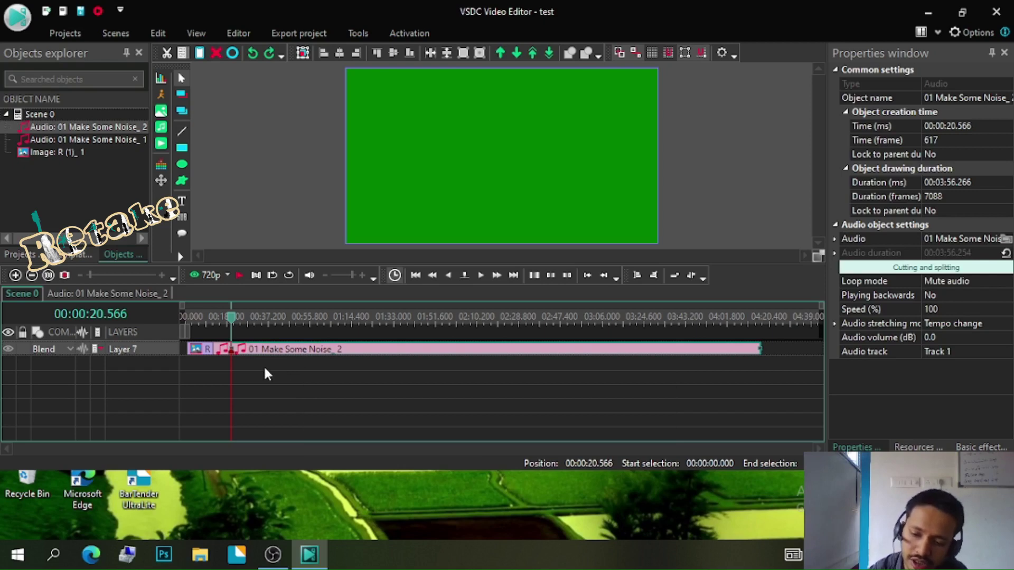
key("Delete")
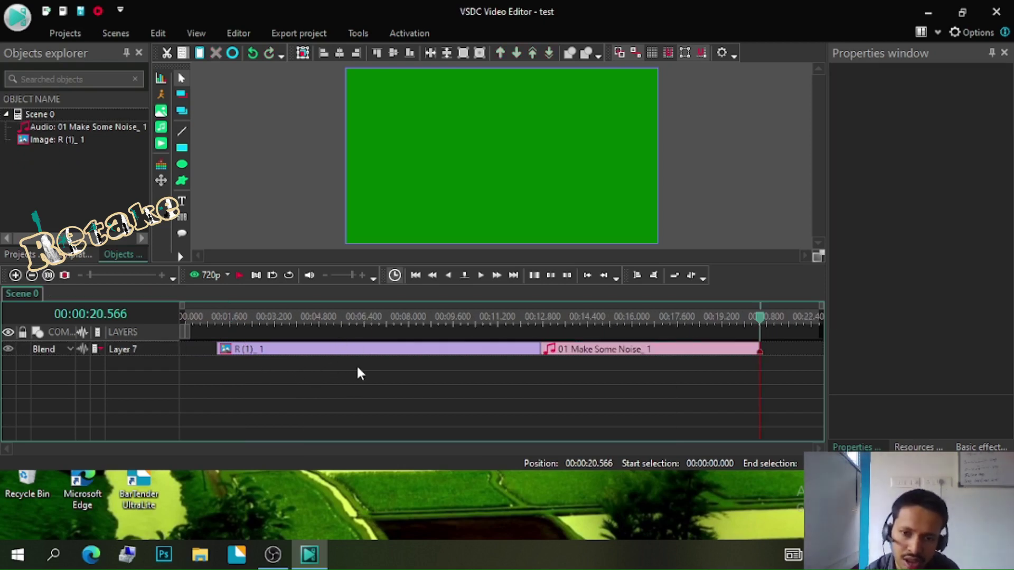
left_click(598, 351)
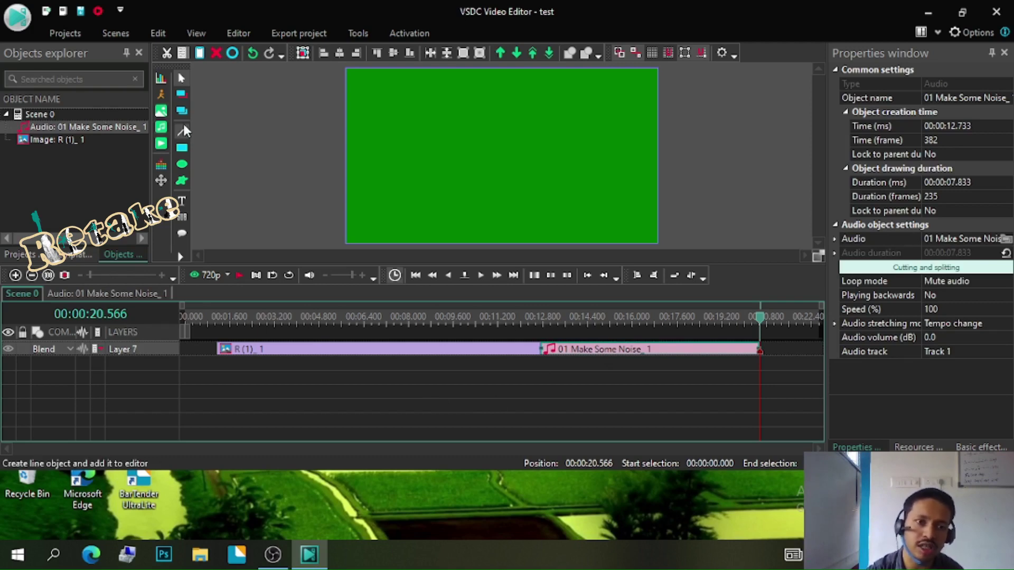
Step: Add the video "How_to_make_your_own_T-Shirt_without_a_computer" from New folder (6) on Data (E:) from the cursor position, inserted into the existing layer
left_click(161, 144)
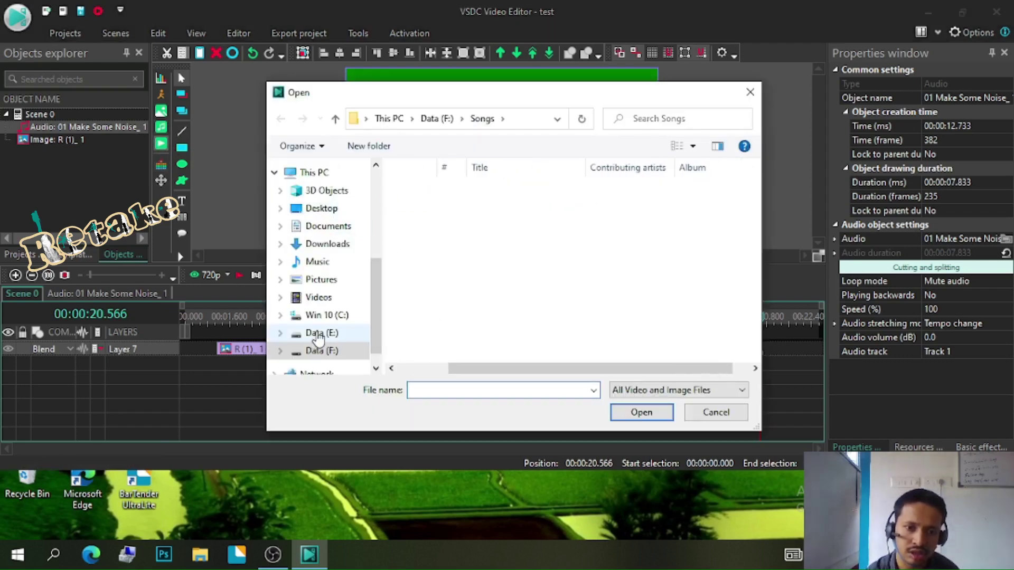
left_click(314, 332)
double_click(523, 327)
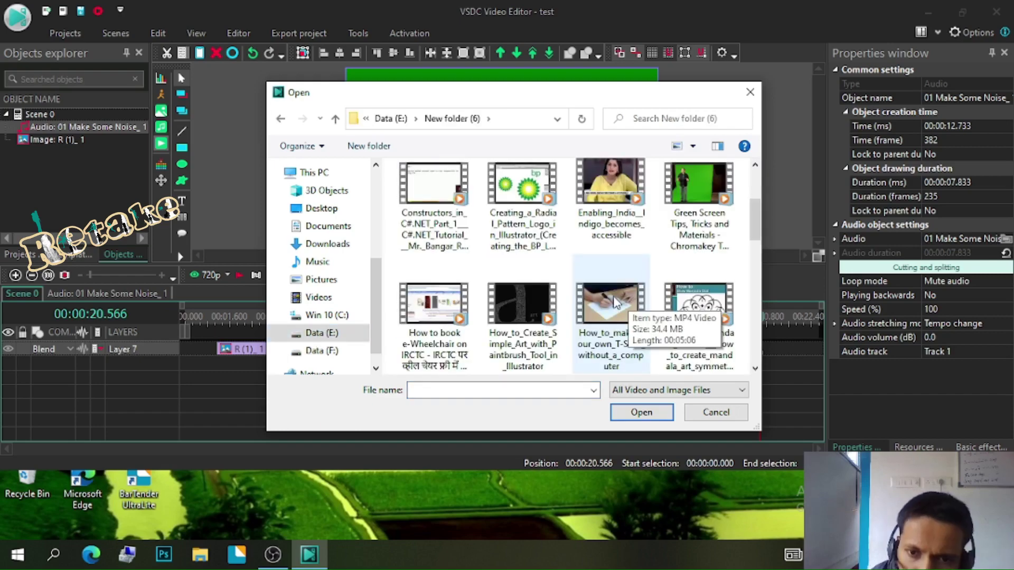
double_click(614, 302)
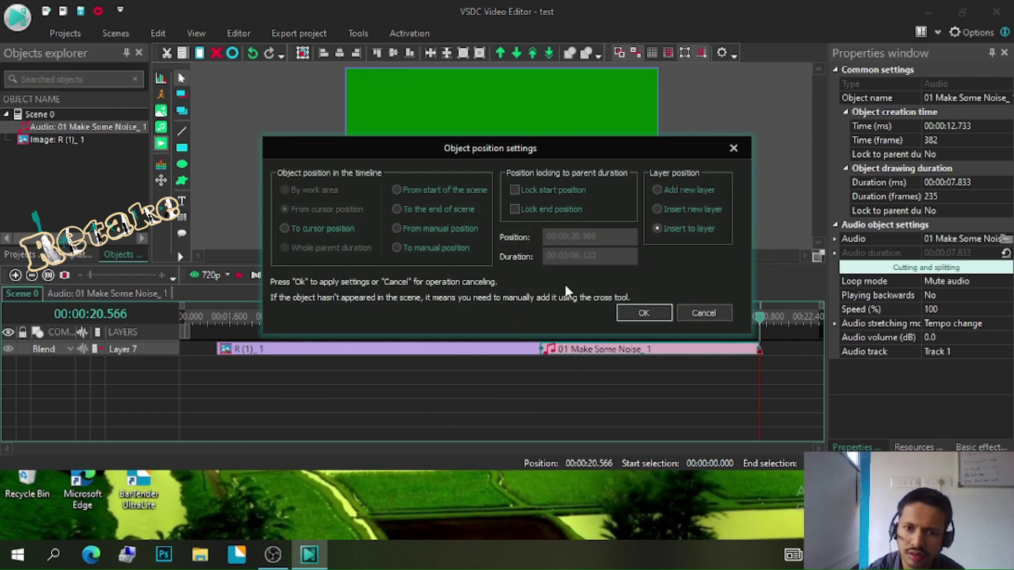
left_click(642, 313)
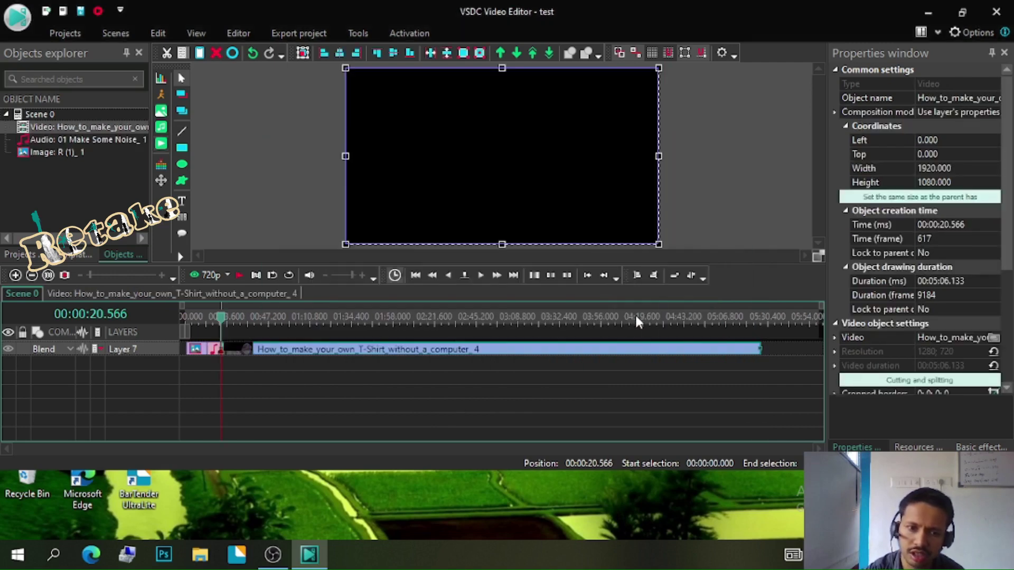
Step: Place the timeline cursor at about 1:46, split the T-shirt clip into video and audio, and move its video to a separate layer below Layer 7
left_click(372, 319)
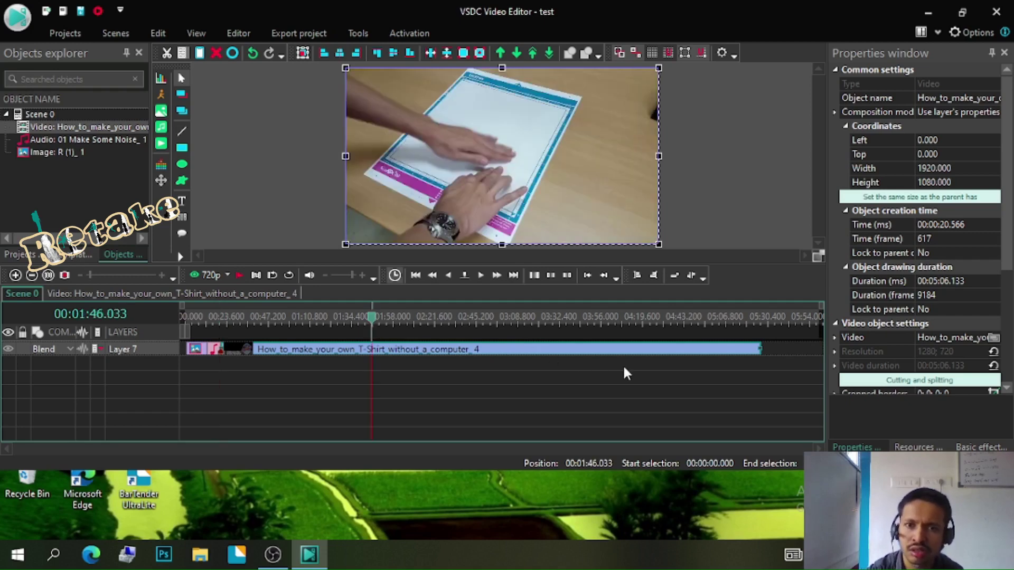
scroll(877, 325, "down", 5)
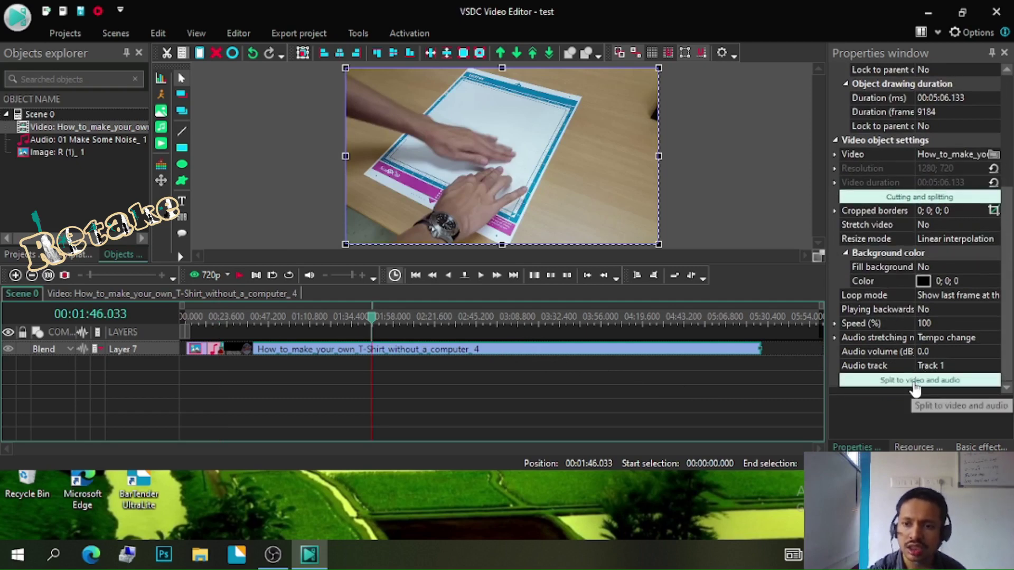
left_click(914, 381)
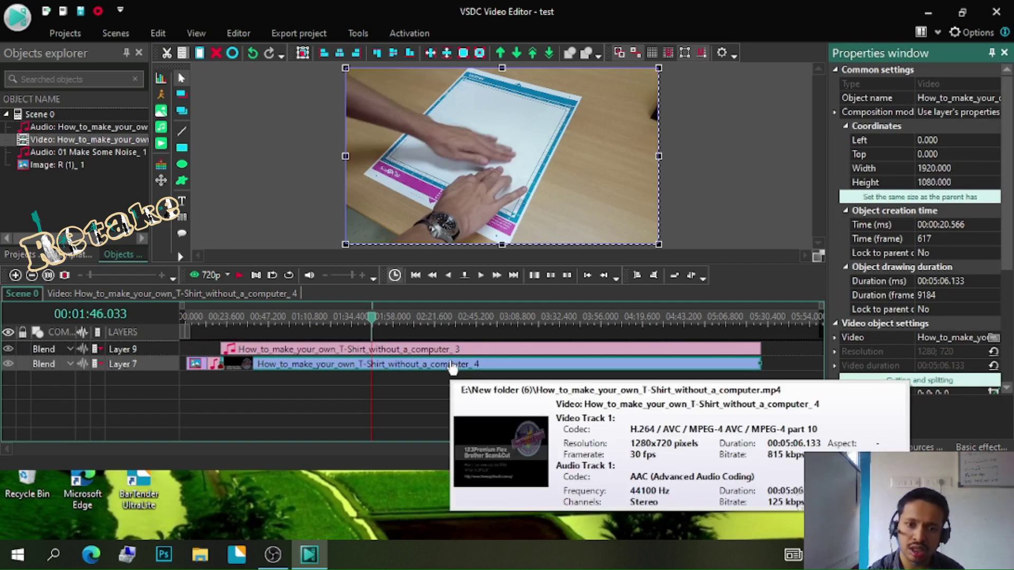
left_click_drag(451, 376, 452, 392)
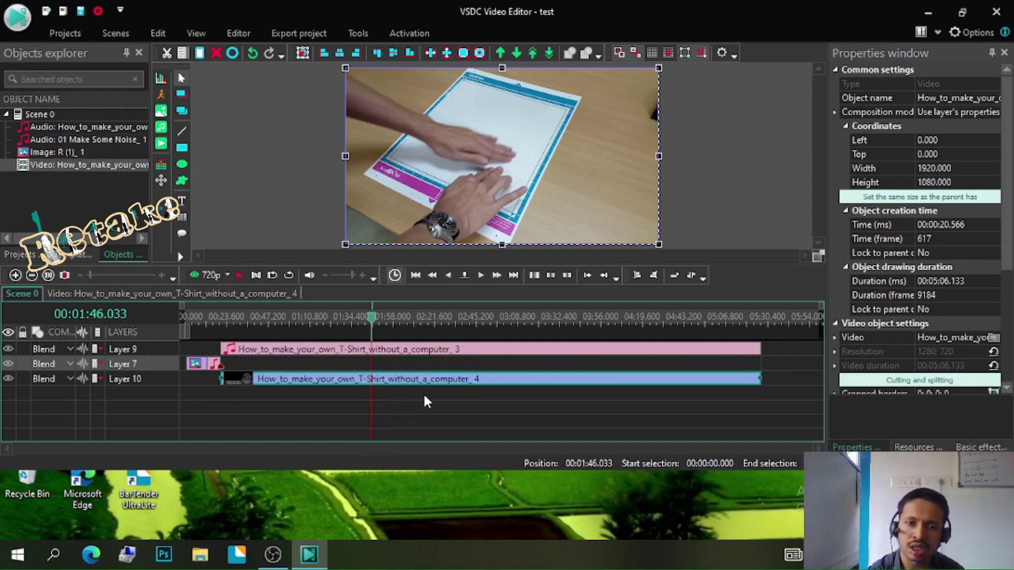
Step: Delete the separated T-shirt video clip from Layer 10, keeping its audio clip
left_click(436, 351)
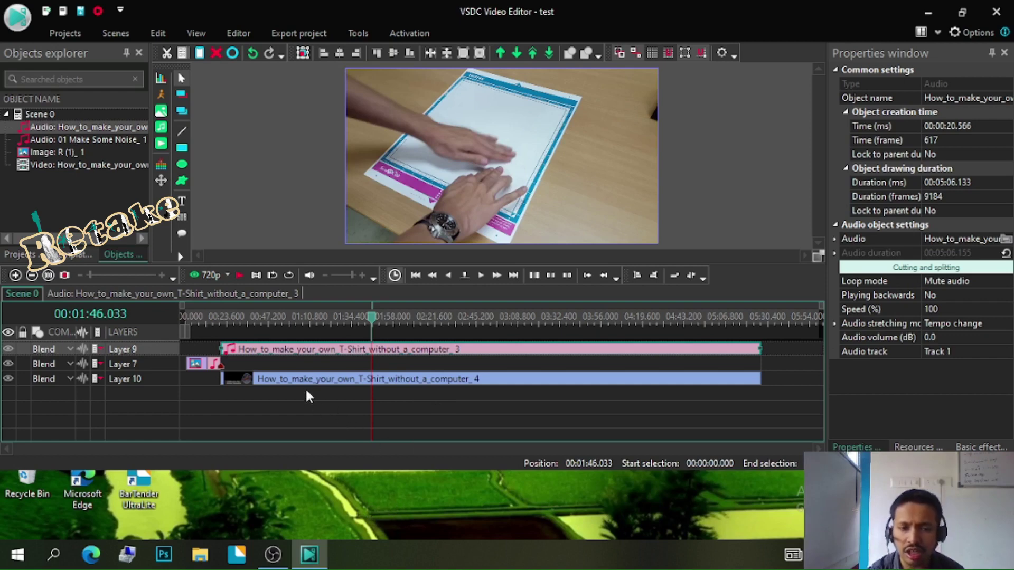
left_click(326, 381)
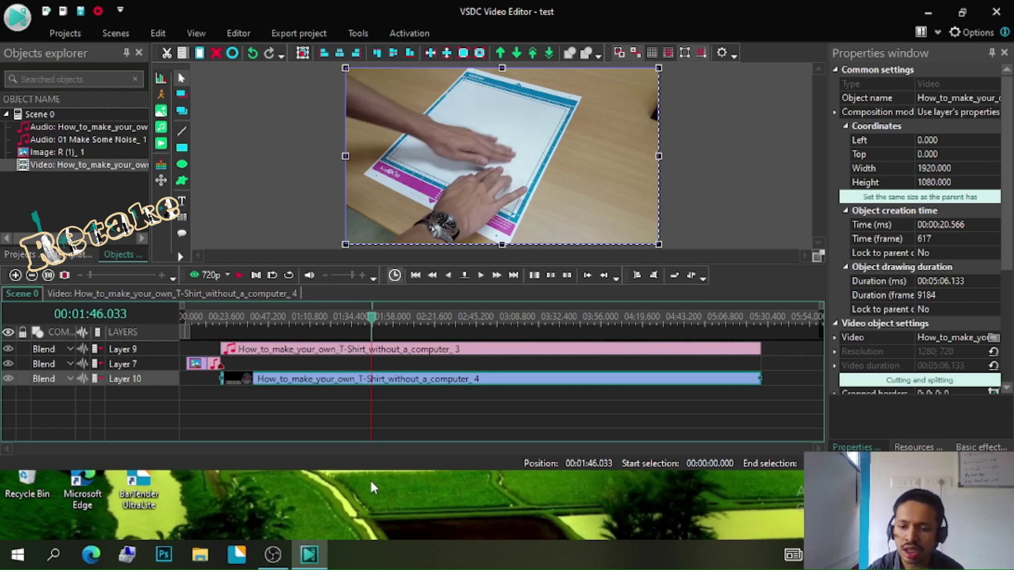
key("Delete")
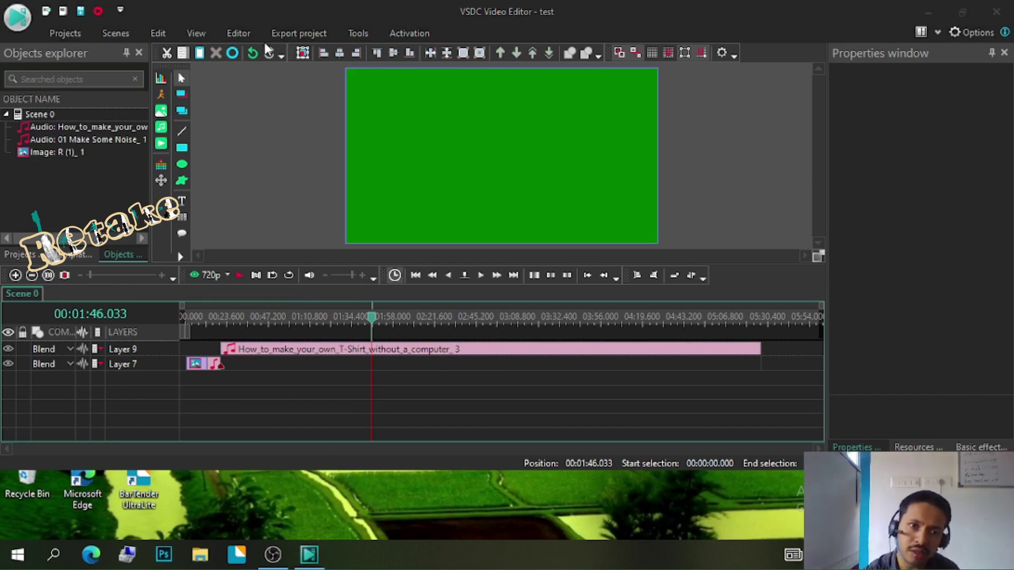
Step: Undo the video deletion, the layer move and the split to video and audio
left_click(252, 53)
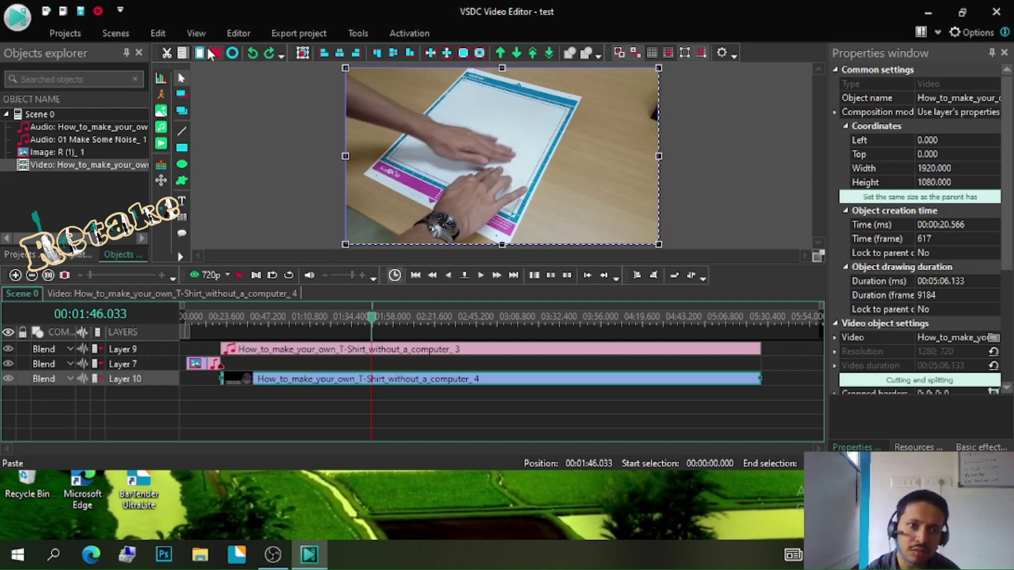
left_click(252, 53)
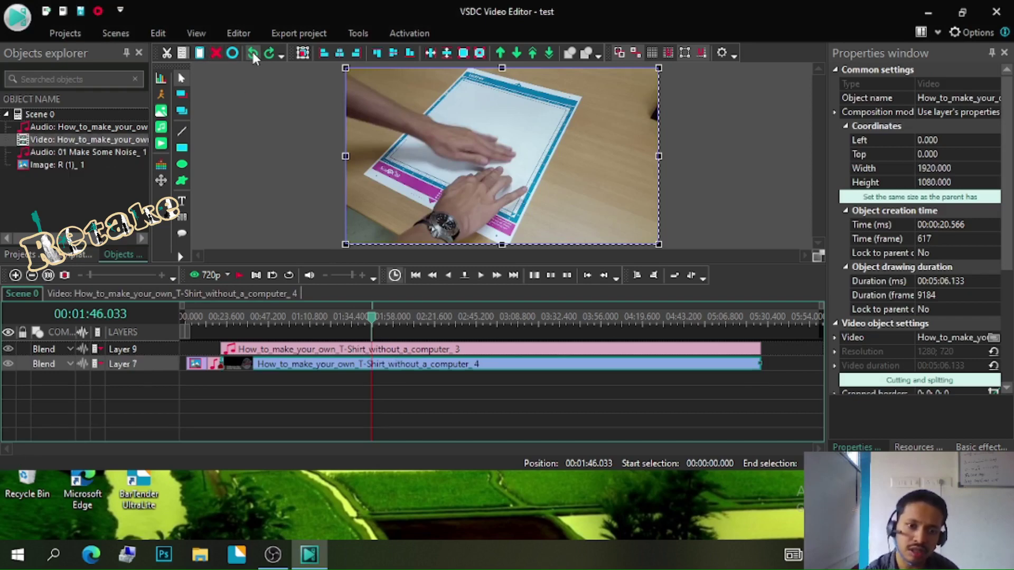
left_click(252, 53)
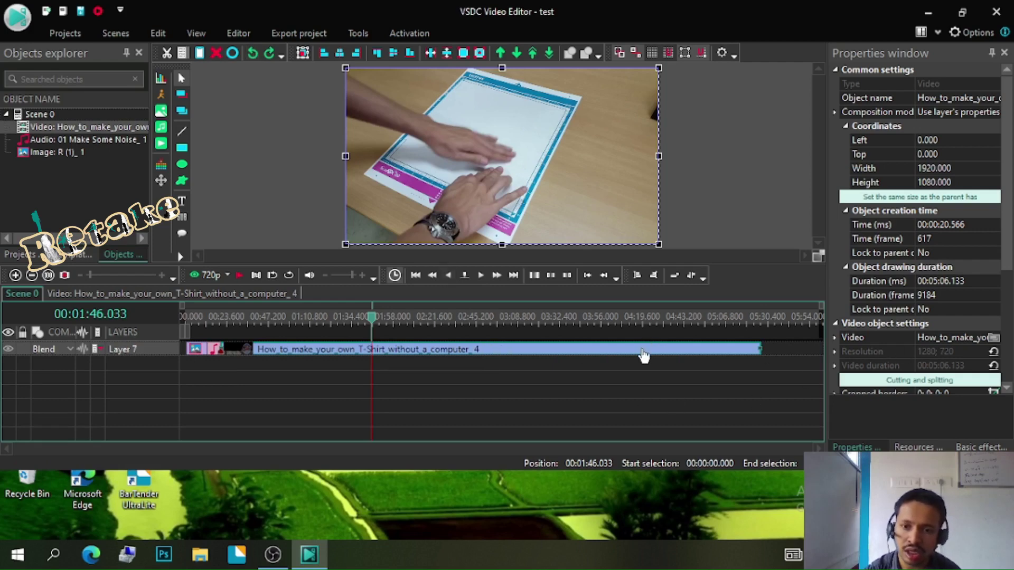
Step: Set the T-shirt video's audio track to "Don't use audio" and play the scene to about 1:58.6
scroll(922, 314, "down", 2)
scroll(924, 317, "down", 2)
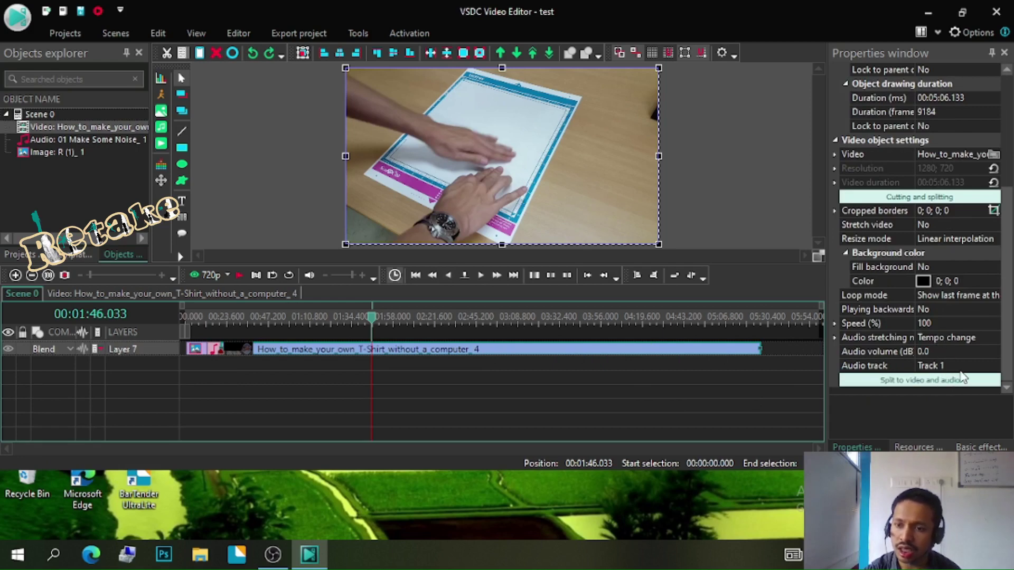
left_click(985, 371)
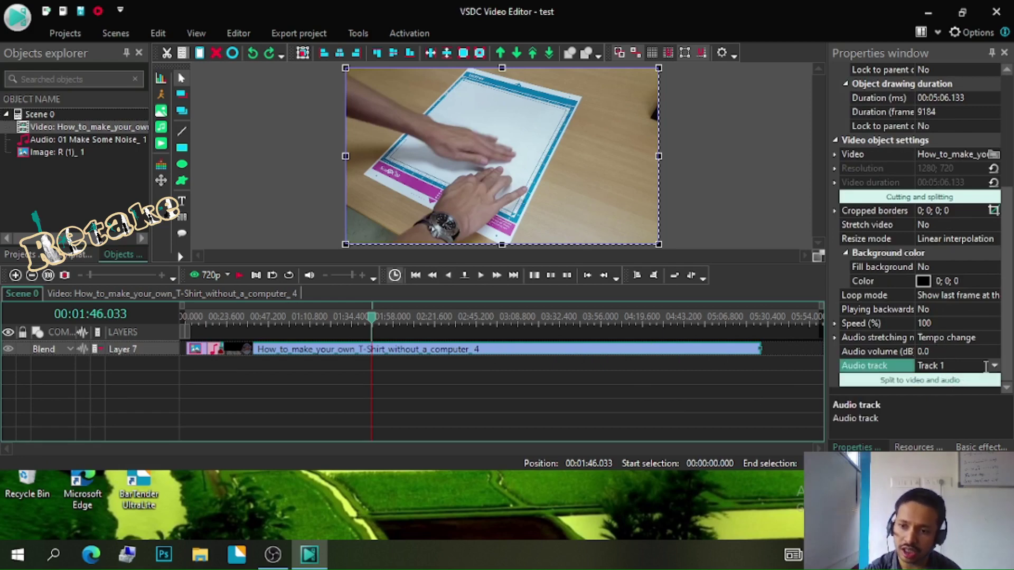
left_click(411, 370)
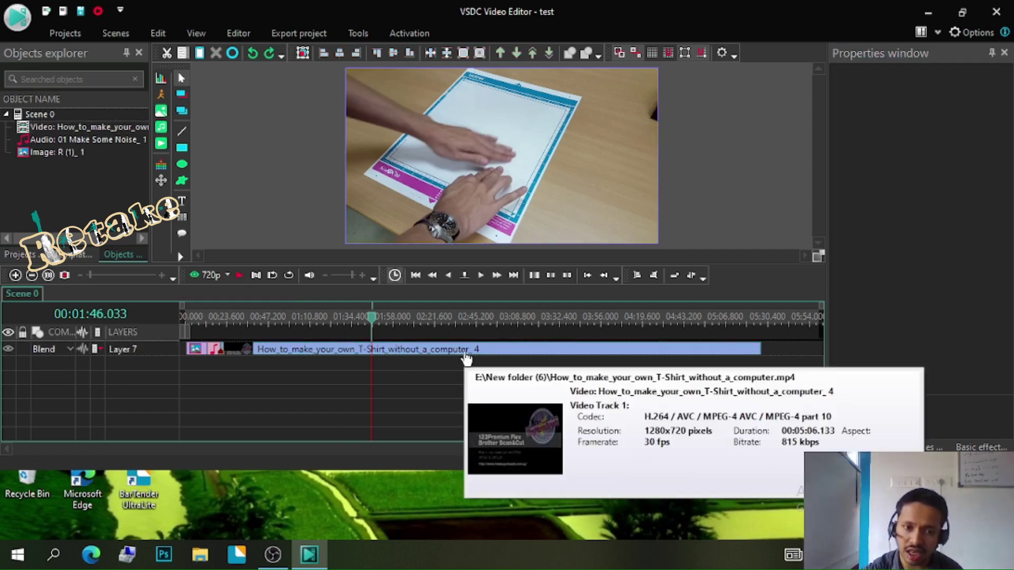
left_click(466, 351)
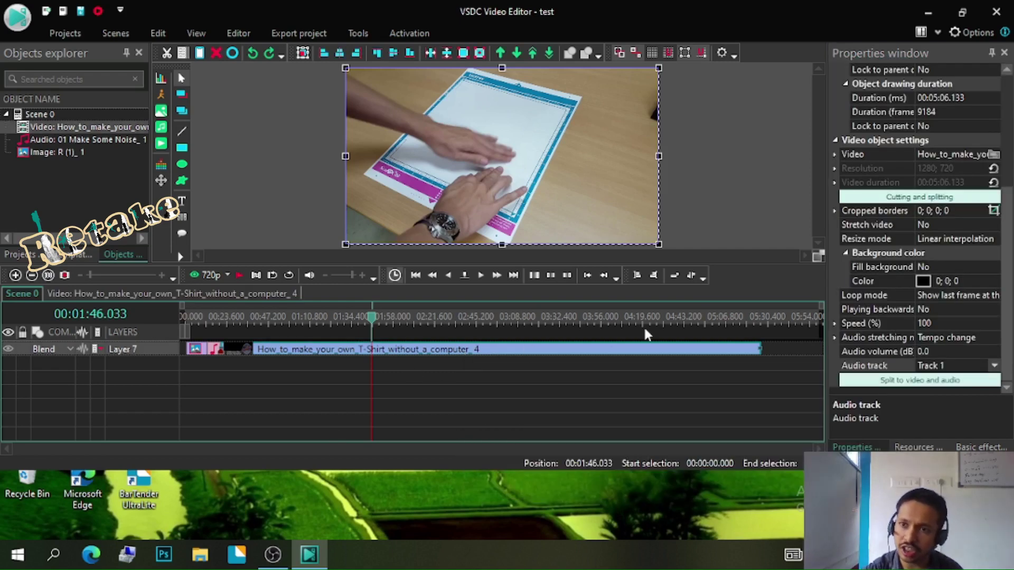
left_click(994, 367)
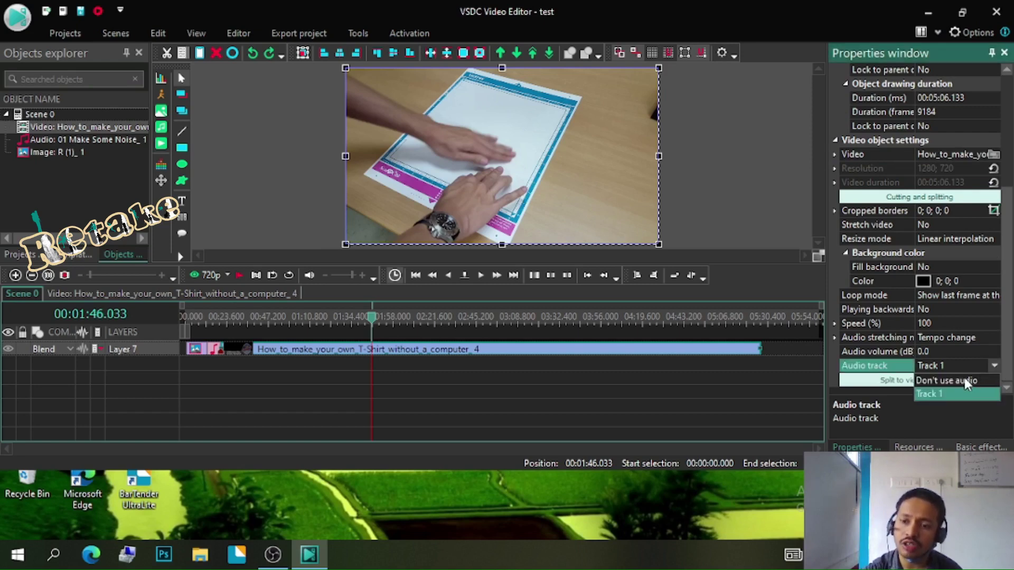
left_click(964, 378)
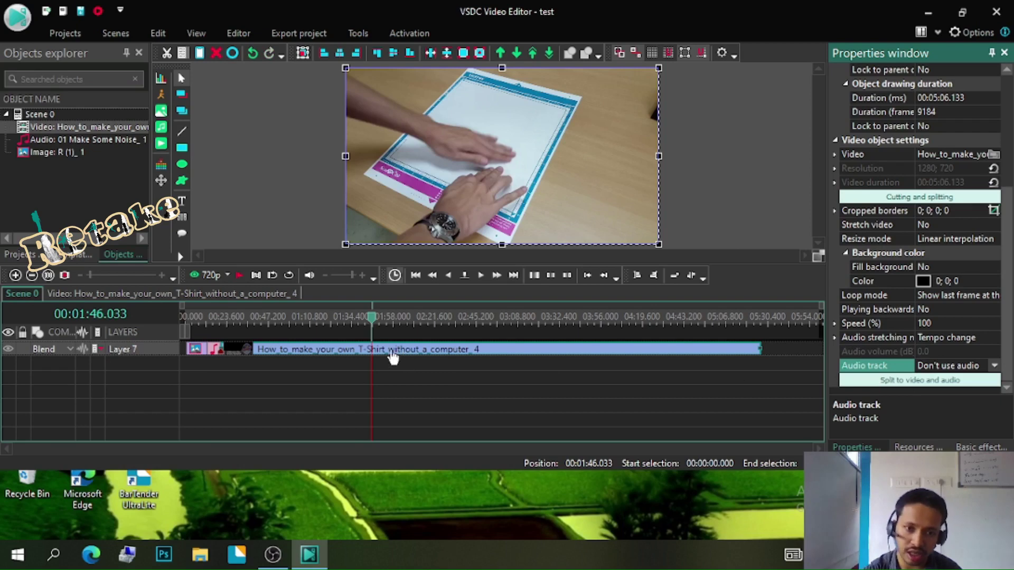
left_click(237, 276)
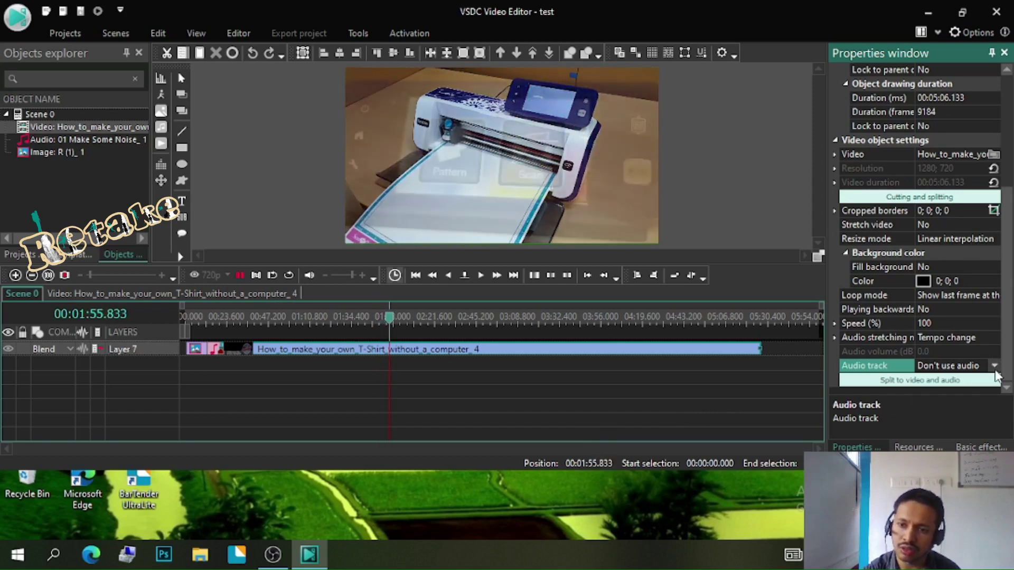
left_click(238, 276)
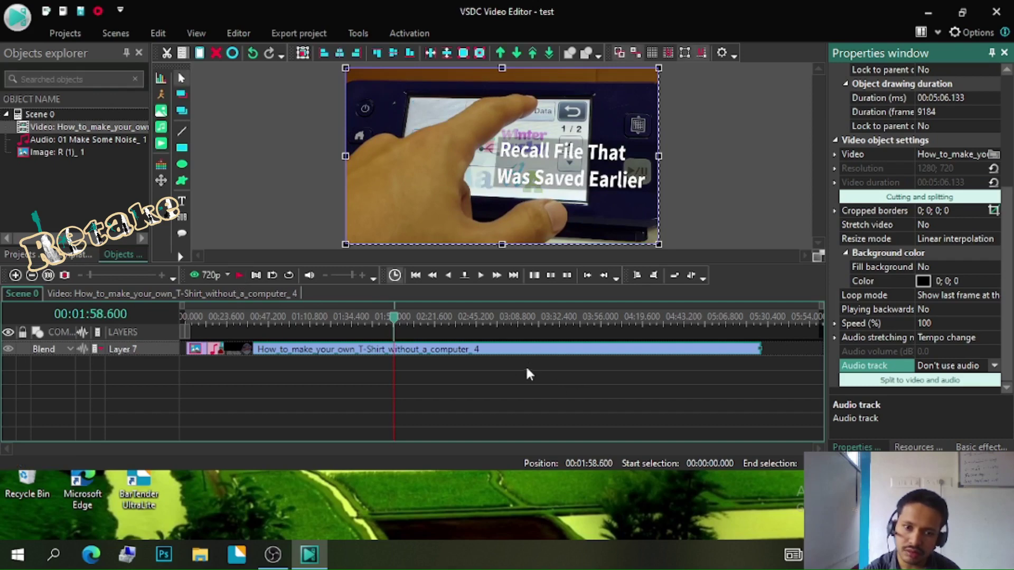
Step: Set the T-shirt video's audio track to Track 1 and play the scene to about 2:01.6
left_click(993, 366)
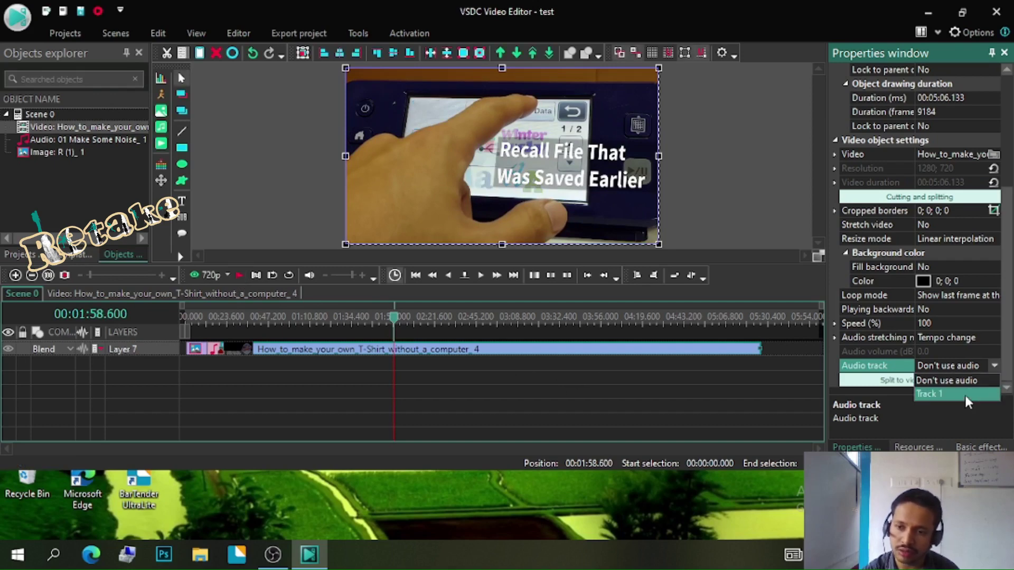
left_click(928, 395)
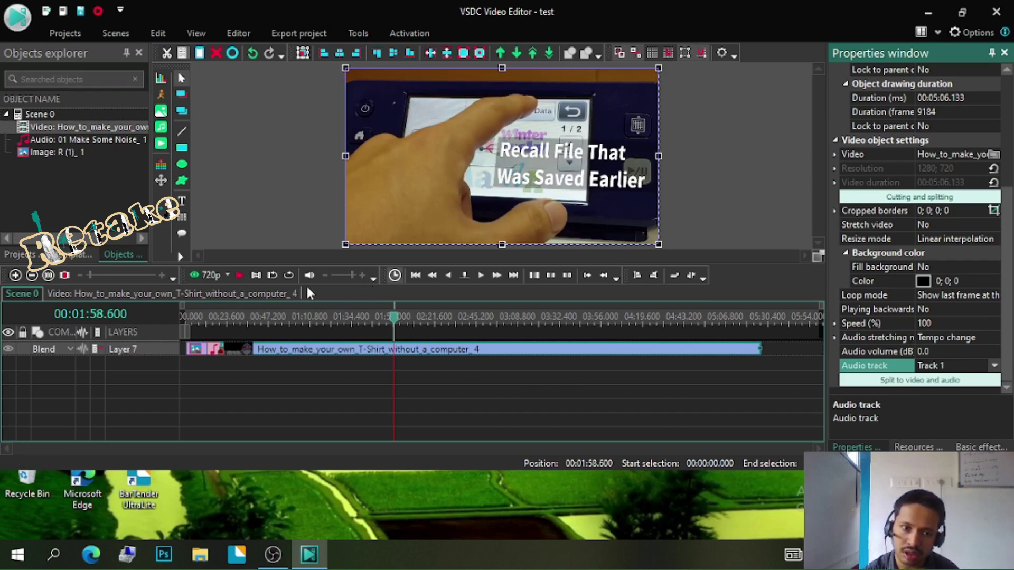
left_click(237, 276)
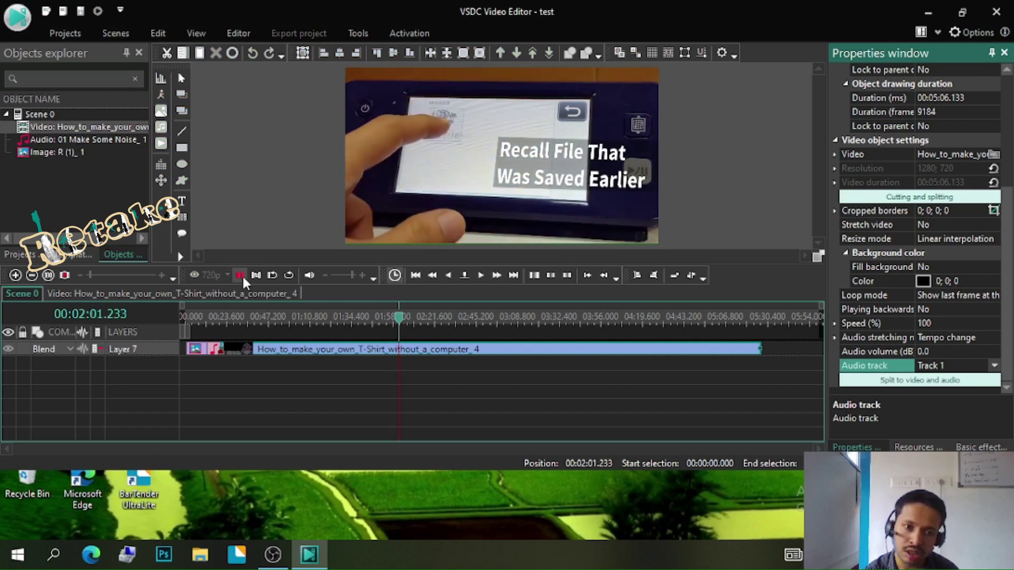
left_click(241, 276)
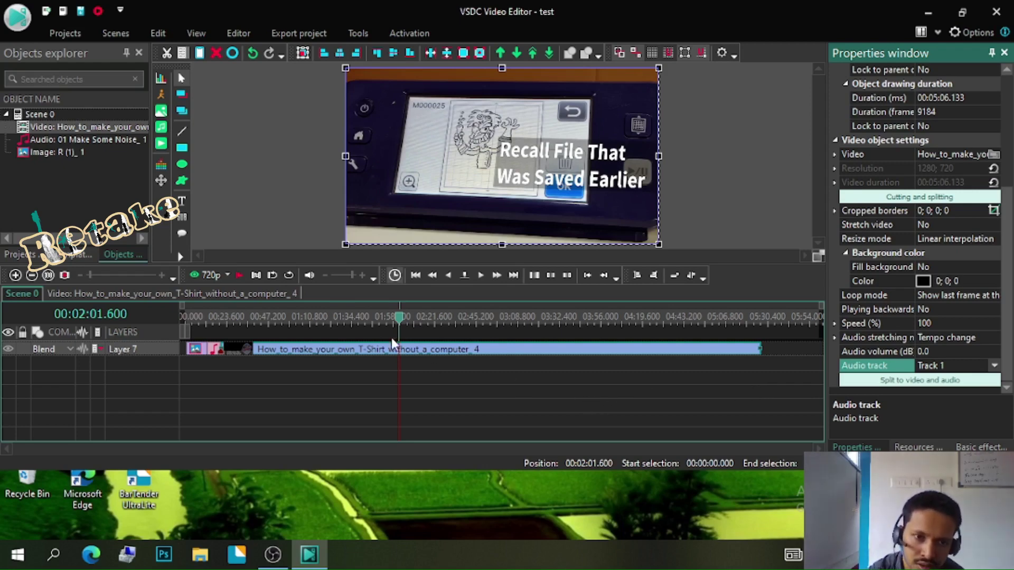
Step: Insert a text object reading "Retake" from the cursor position on a new layer, in a box about 1095 by 264 pixels over the video
mouse_move(262, 353)
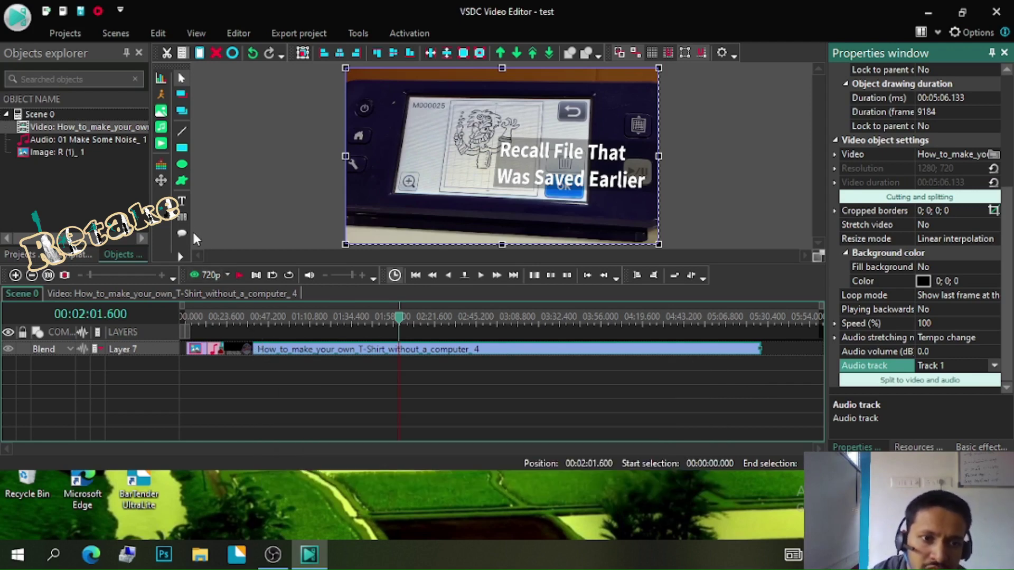
mouse_move(182, 205)
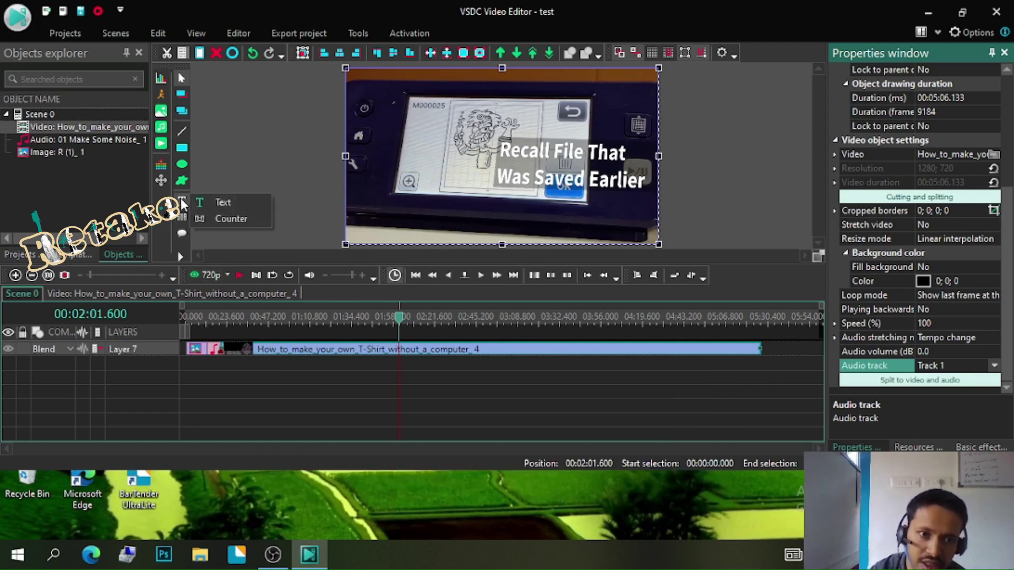
left_click(220, 202)
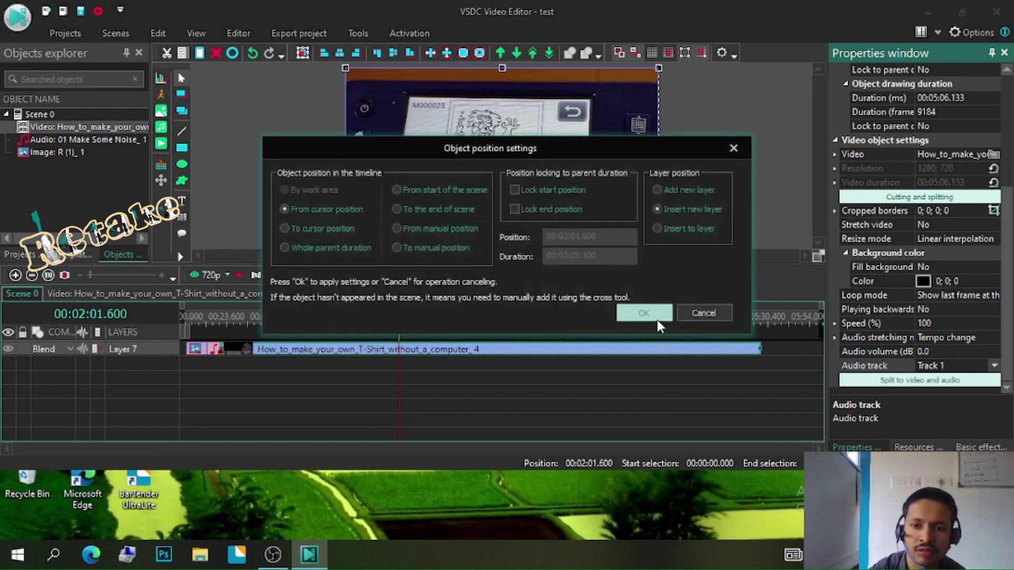
left_click(639, 312)
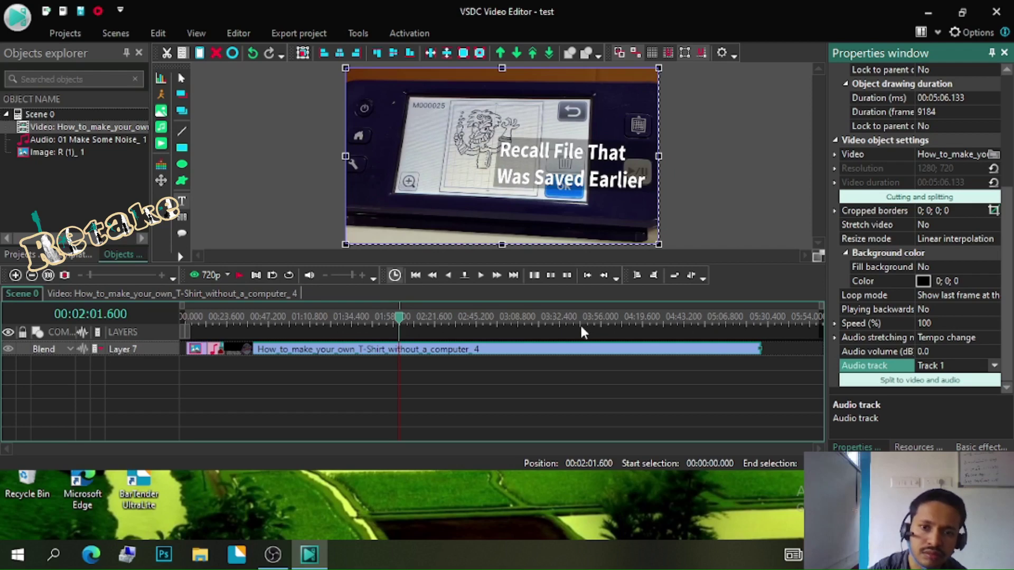
left_click_drag(391, 132, 571, 175)
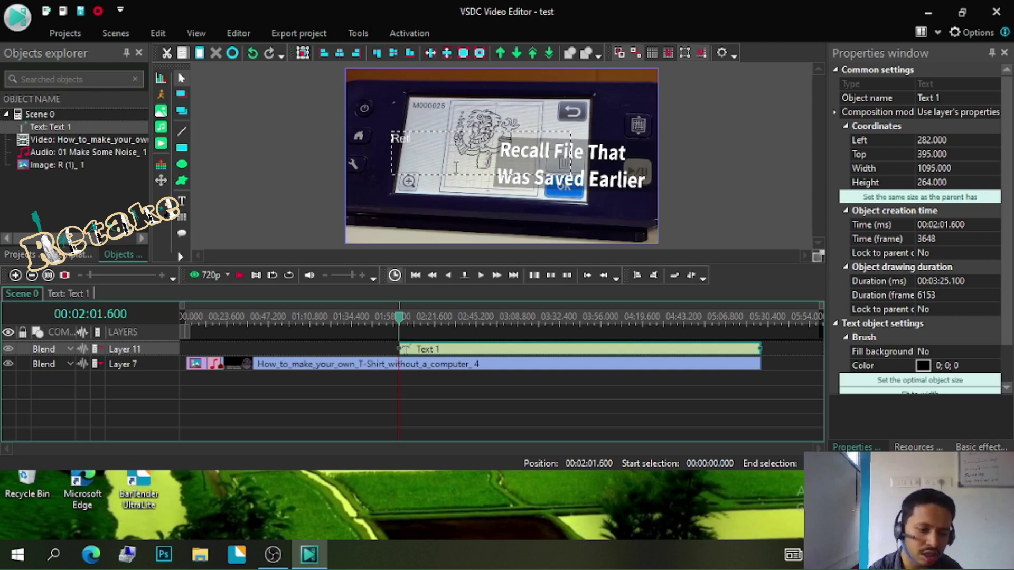
type("ke")
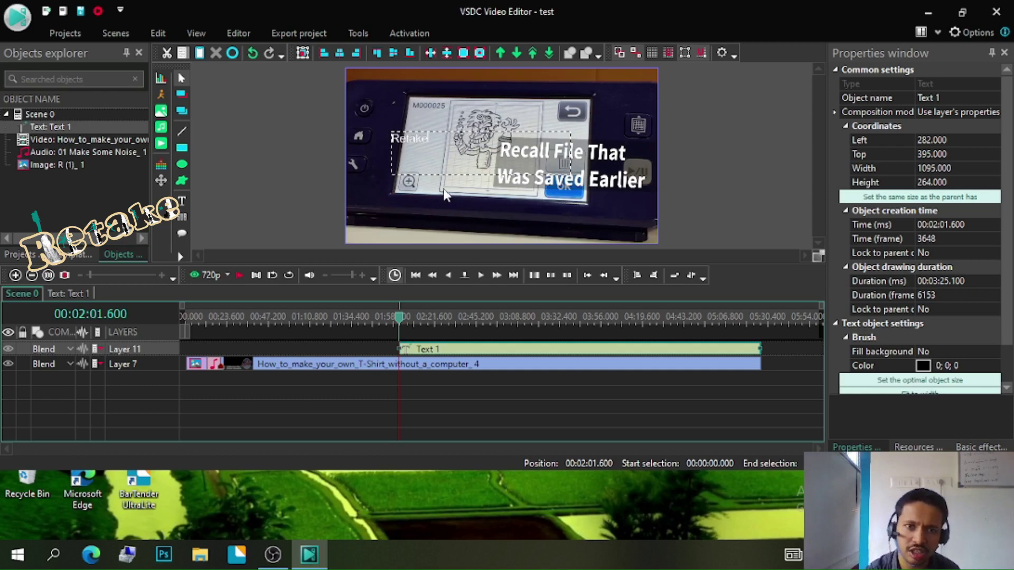
left_click(481, 202)
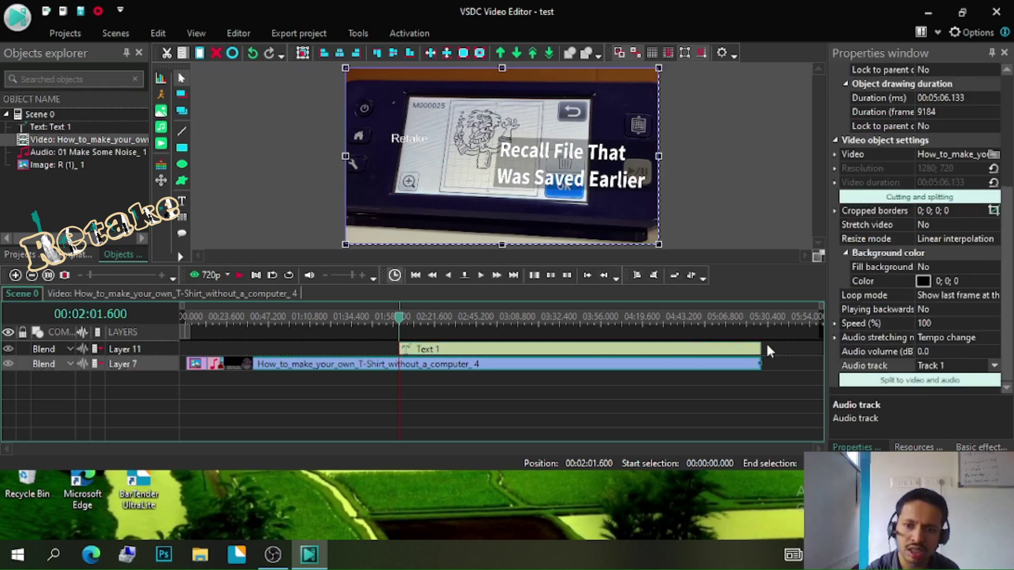
Step: Shorten the text clip to about 33.4 seconds and move it to a layer below the video, starting at about 4:13.8
left_click_drag(755, 350, 458, 348)
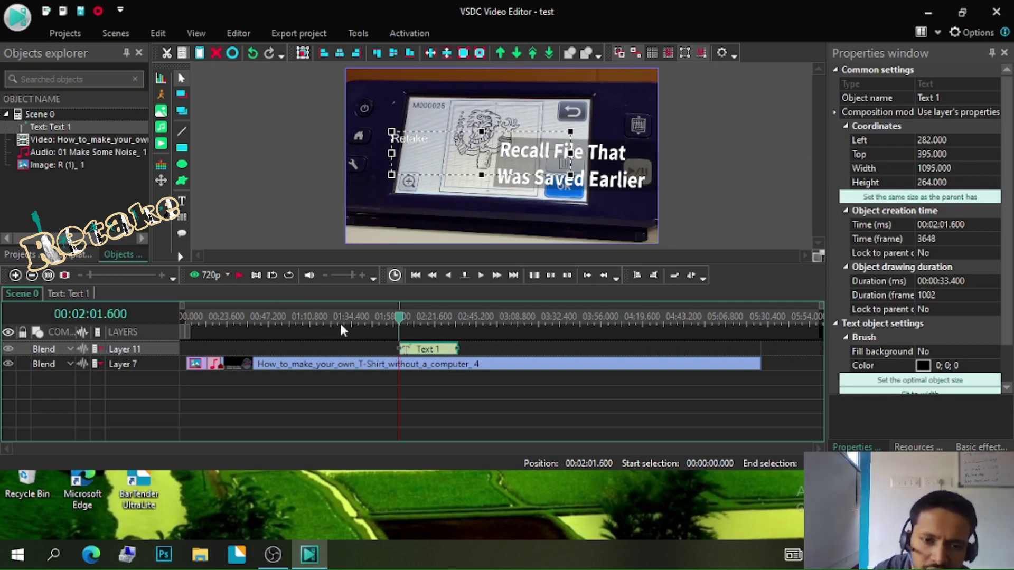
left_click_drag(429, 353, 662, 409)
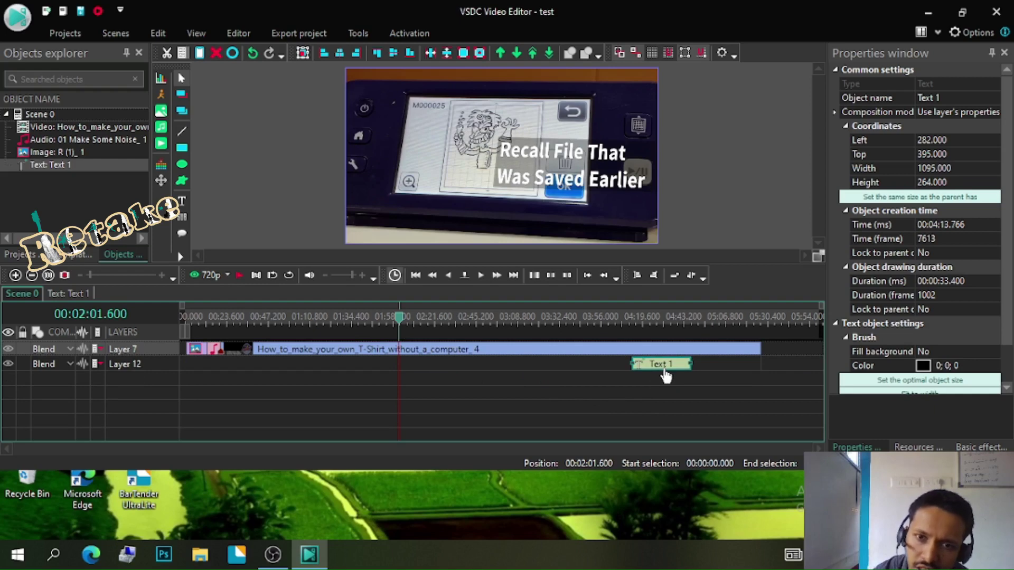
Step: Move the text clip to start at about 2:37.4 and play the scene up to about 2:49.2
left_click_drag(664, 369, 495, 379)
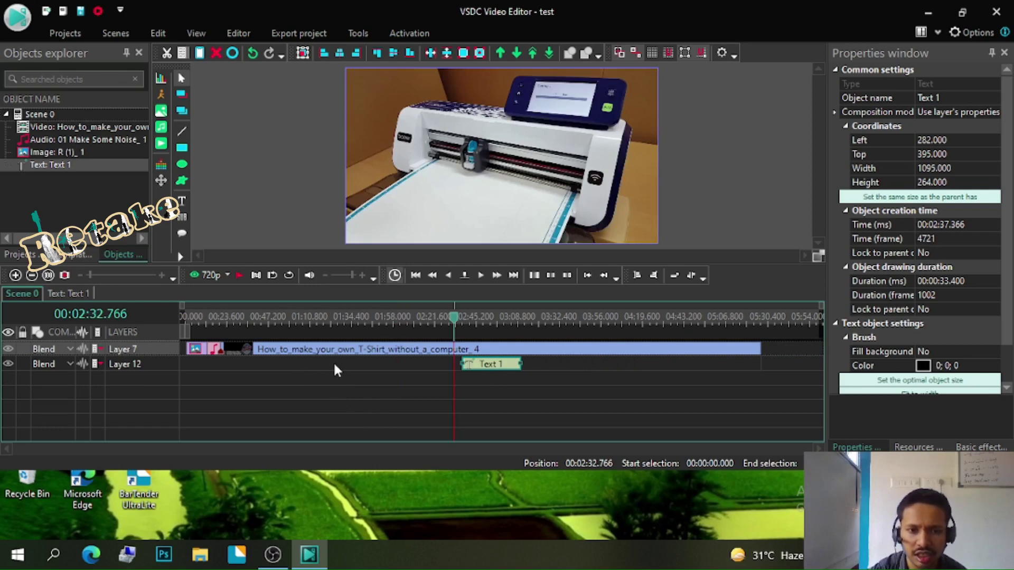
left_click(240, 275)
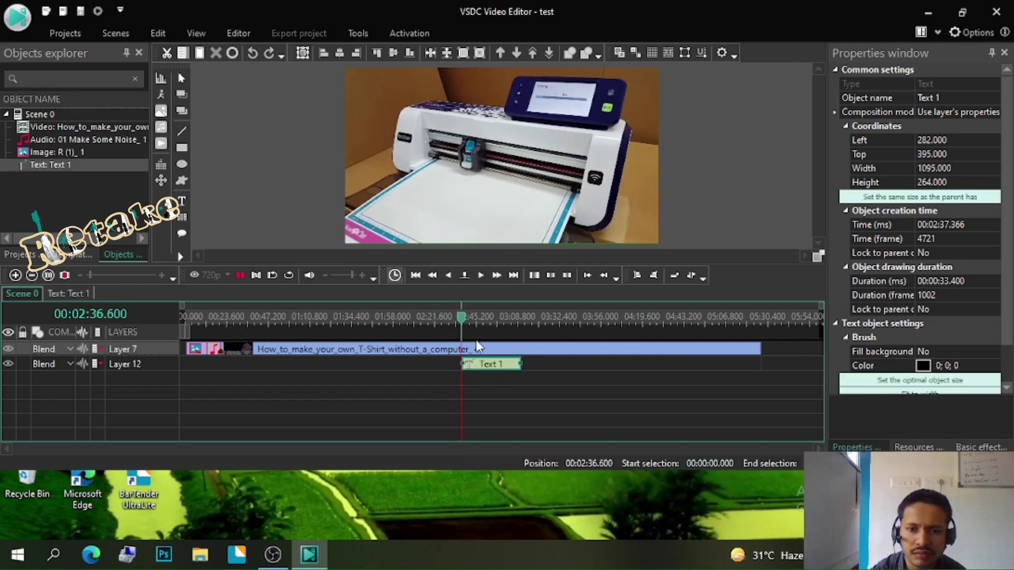
left_click(475, 318)
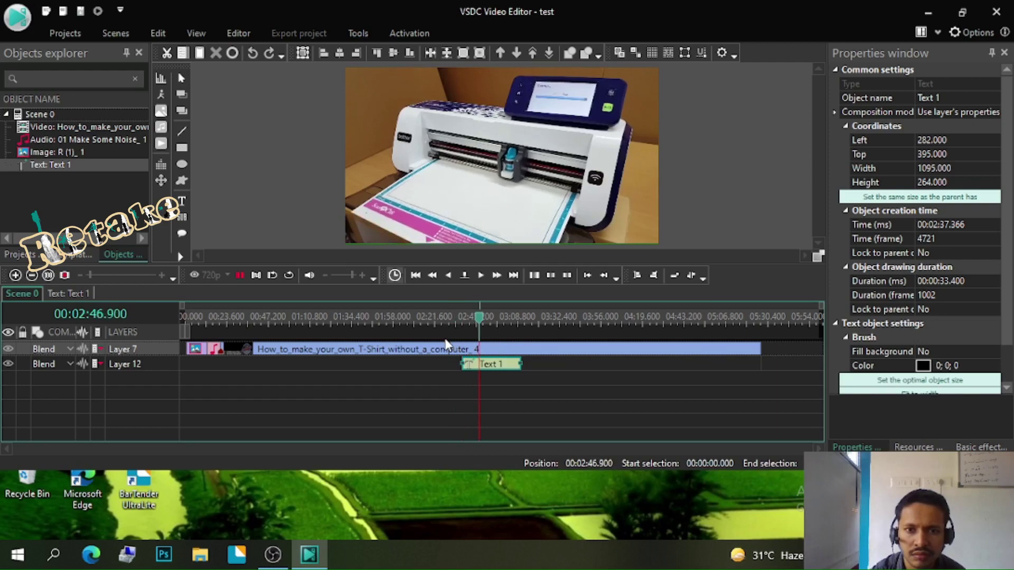
left_click(241, 274)
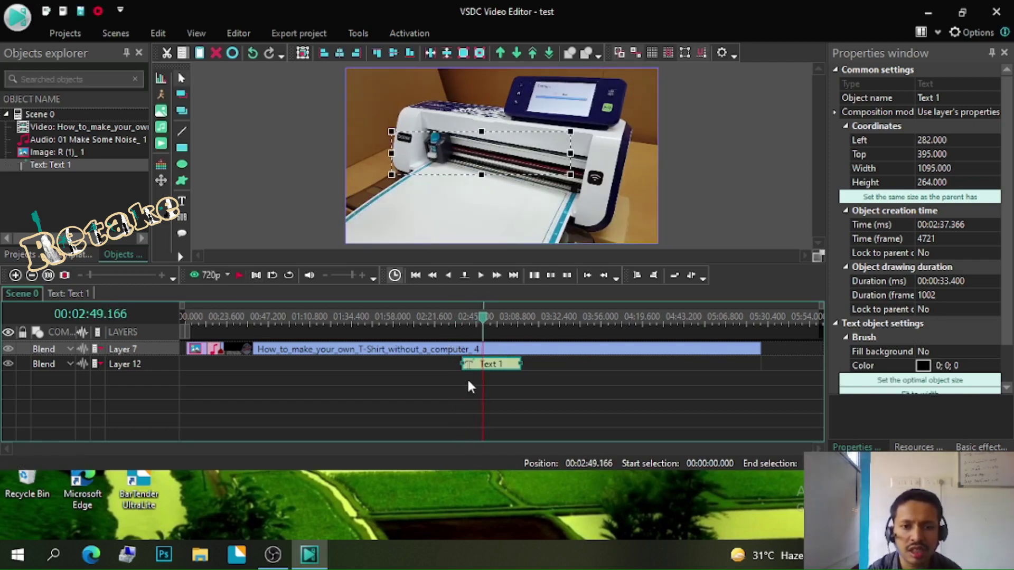
Step: Move the T-shirt video to a new layer below the text clip and play the scene to about 2:57.3
left_click(522, 351)
left_click_drag(522, 351, 512, 379)
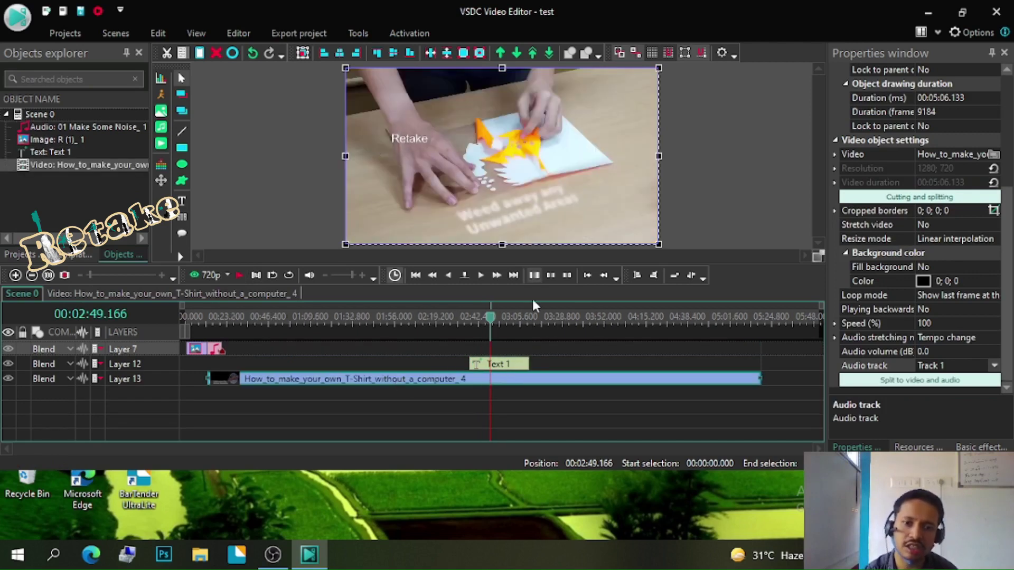
left_click(239, 275)
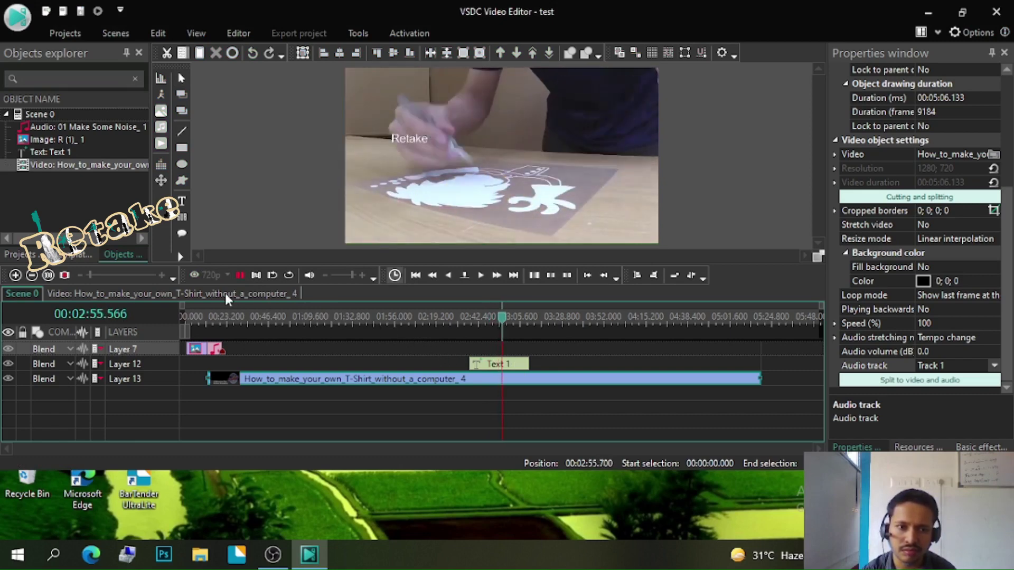
left_click(240, 272)
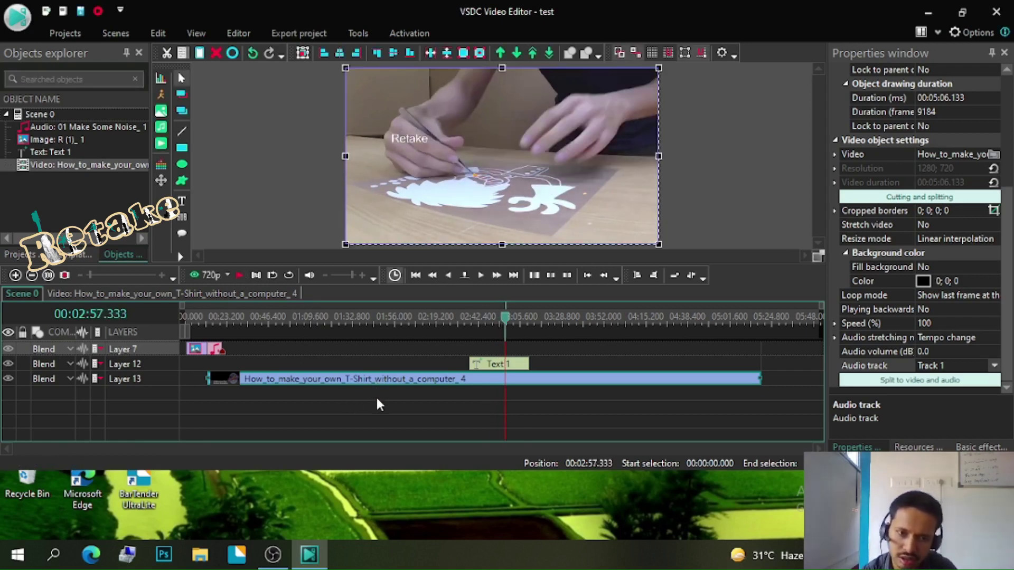
Step: Delete the T-shirt video and move the text clip to the very start of the timeline
key("Delete")
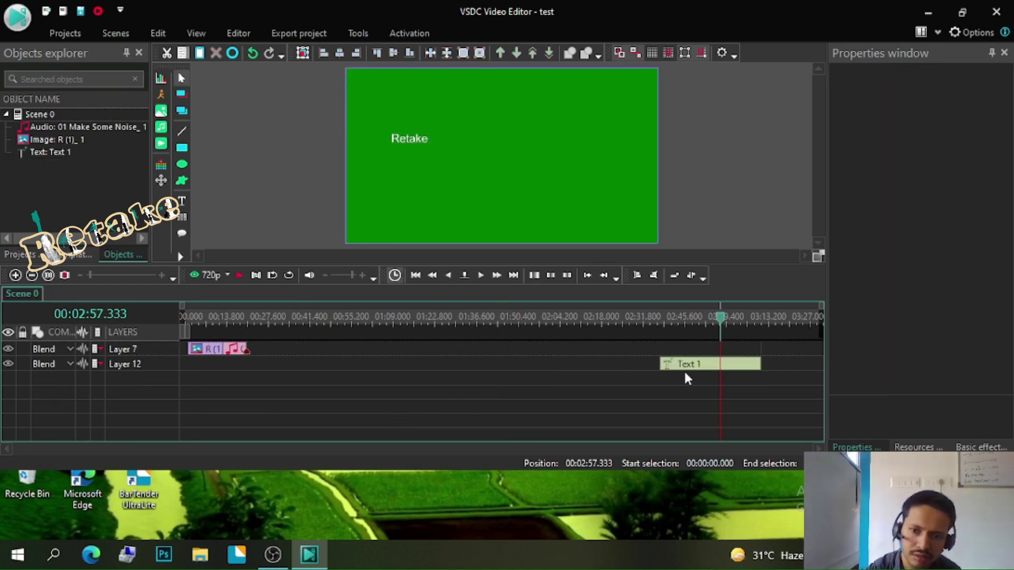
left_click_drag(683, 370, 202, 368)
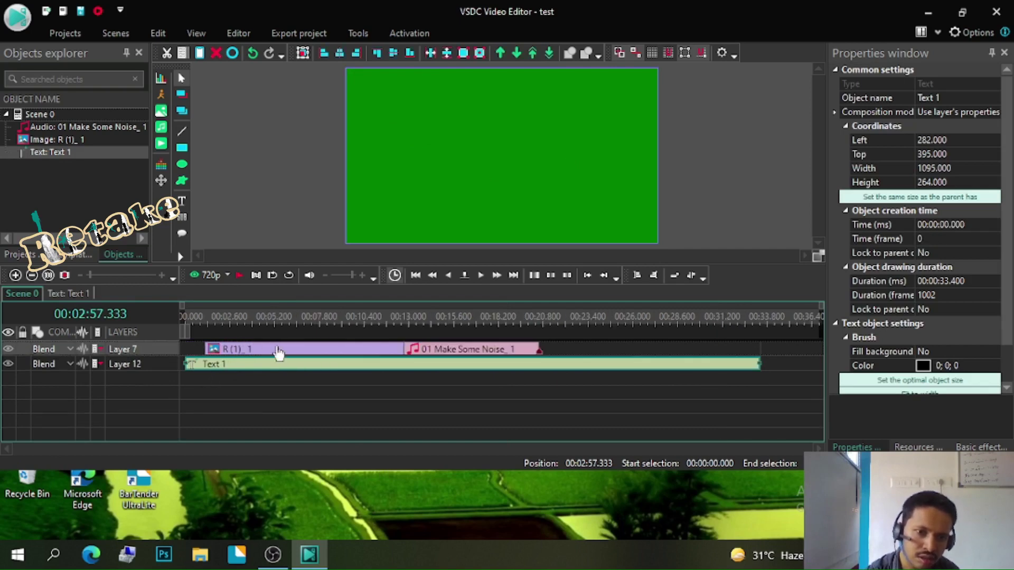
Step: Move image R (1) and the Make Some Noise audio to separate layers below the text, starting at 0:00, and lengthen the text to about 36.8 seconds
left_click_drag(275, 349, 243, 387)
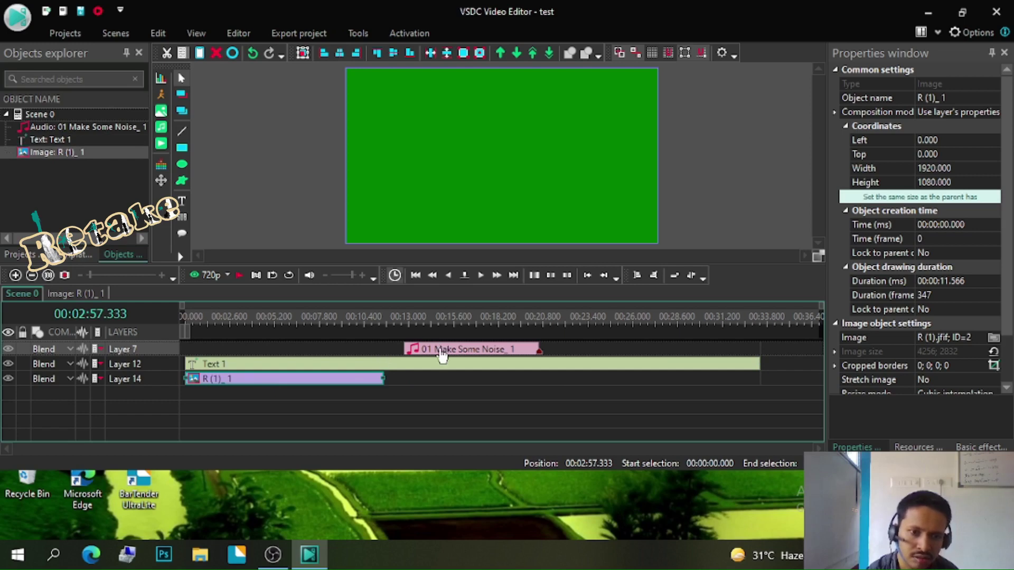
left_click_drag(443, 356, 218, 411)
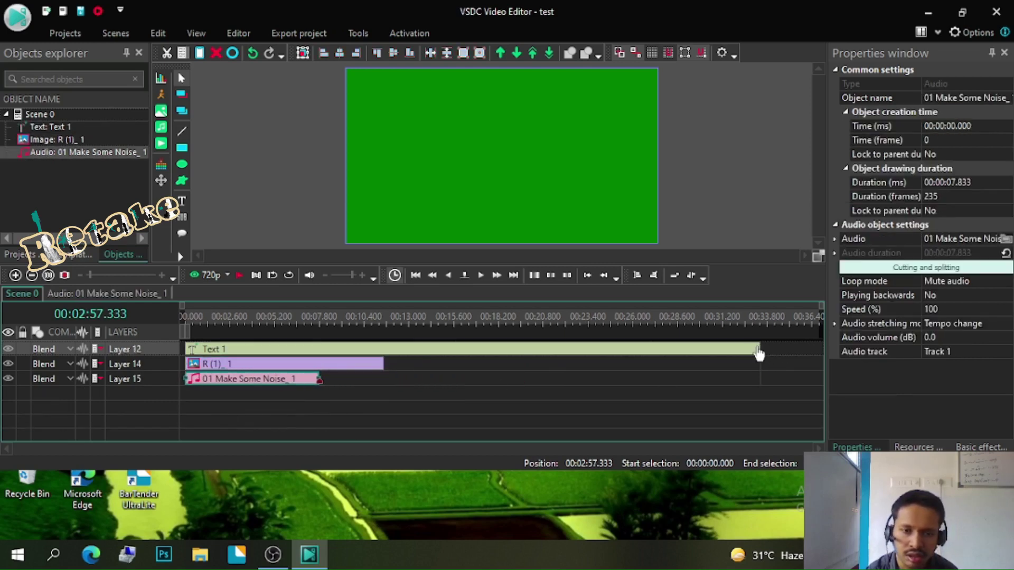
left_click_drag(765, 346, 845, 351)
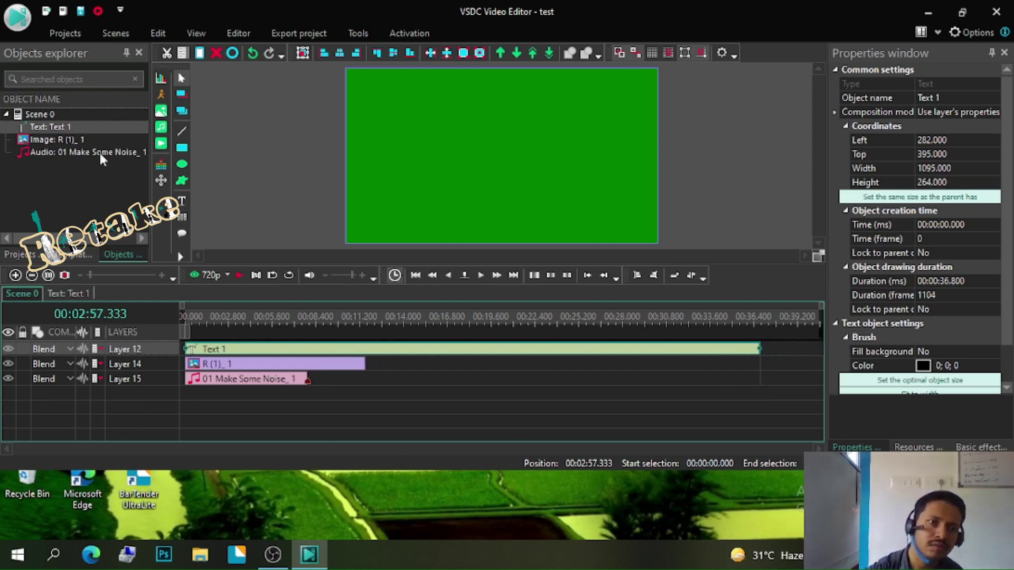
Step: Start adding images and browse to the FLORAL folder inside Background on drive E
left_click(161, 110)
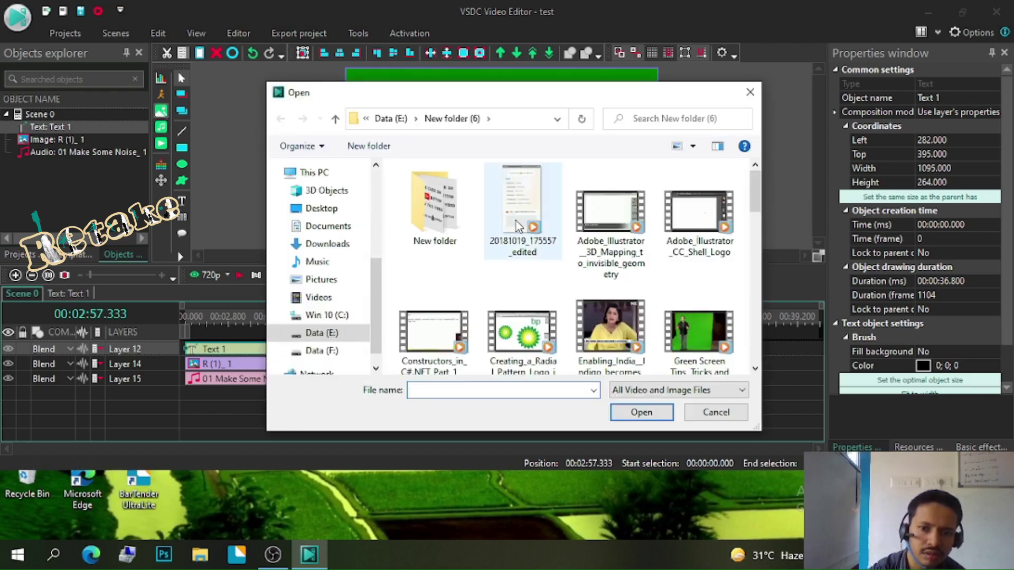
left_click(323, 336)
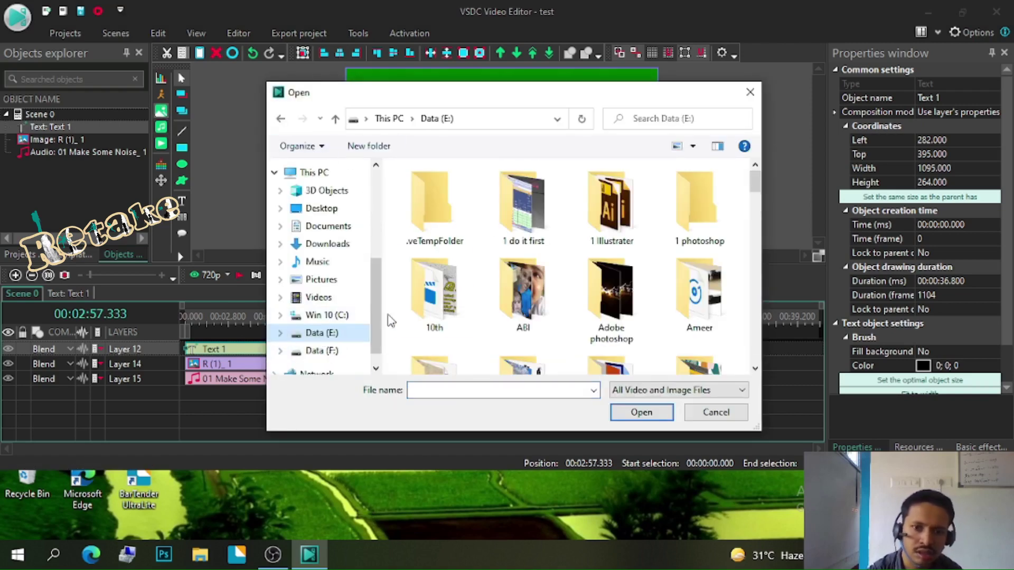
scroll(525, 267, "down", 3)
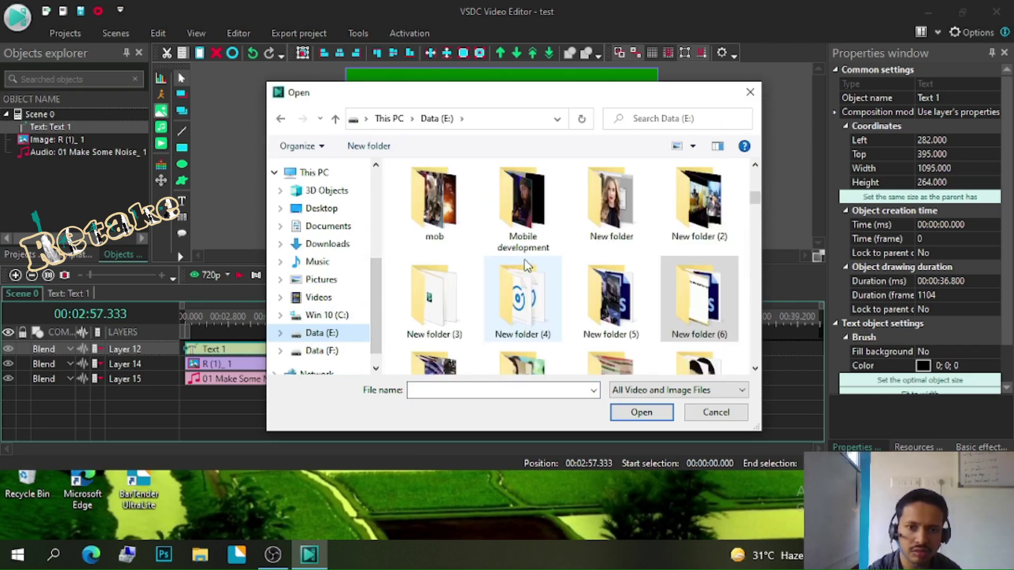
scroll(525, 267, "down", 3)
scroll(526, 267, "up", 1)
scroll(525, 266, "up", 3)
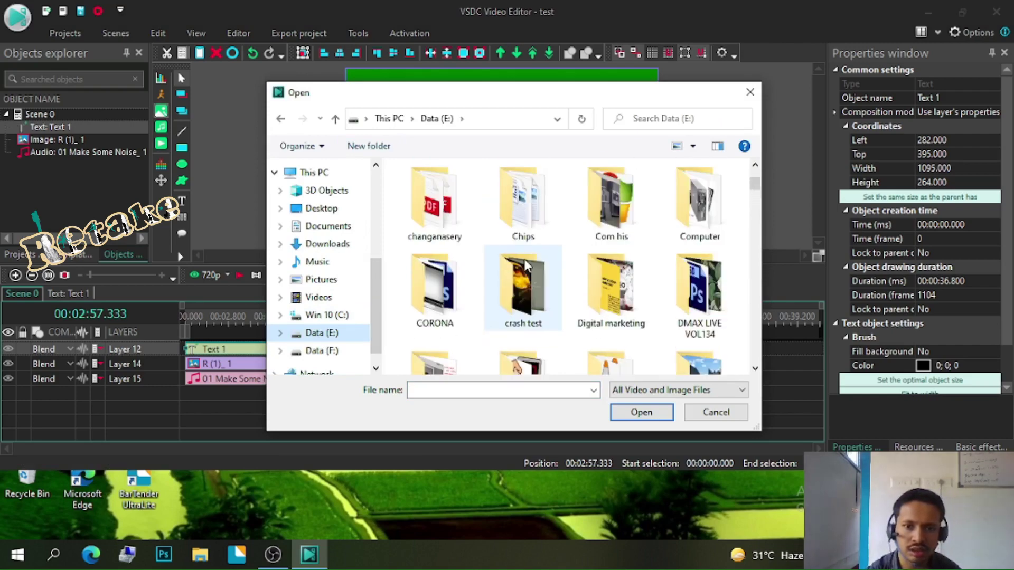
scroll(525, 265, "up", 2)
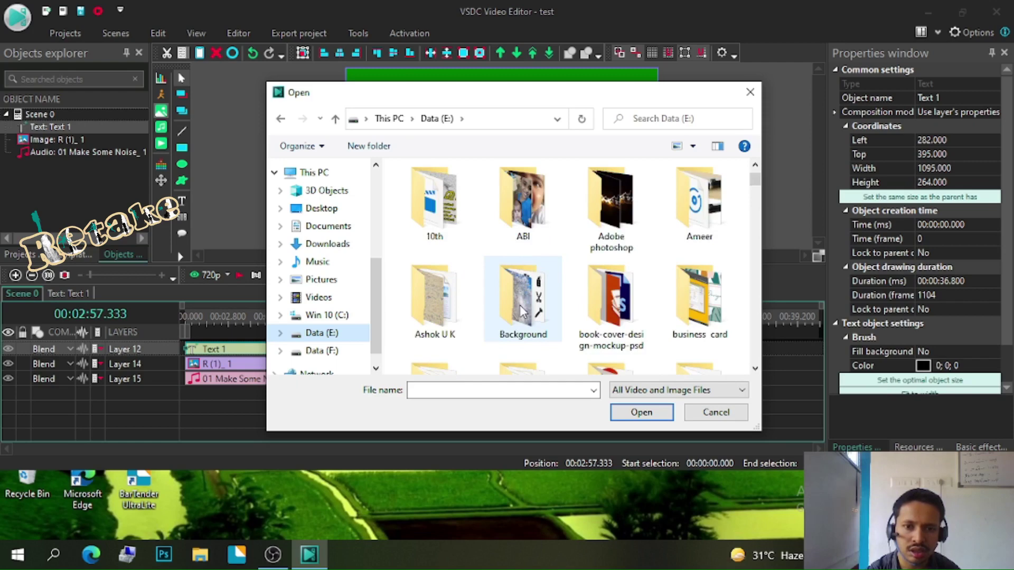
double_click(520, 312)
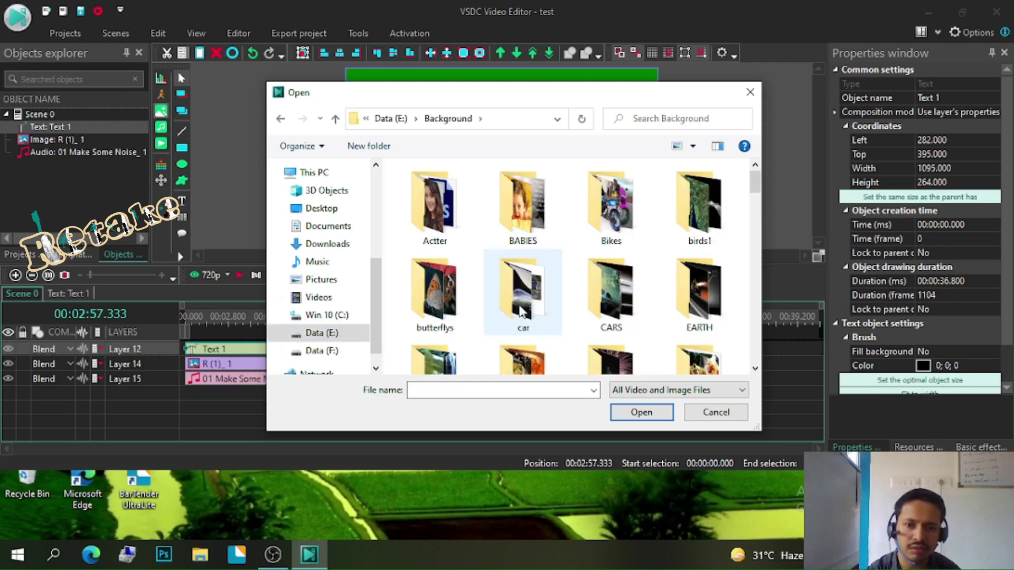
scroll(520, 311, "down", 3)
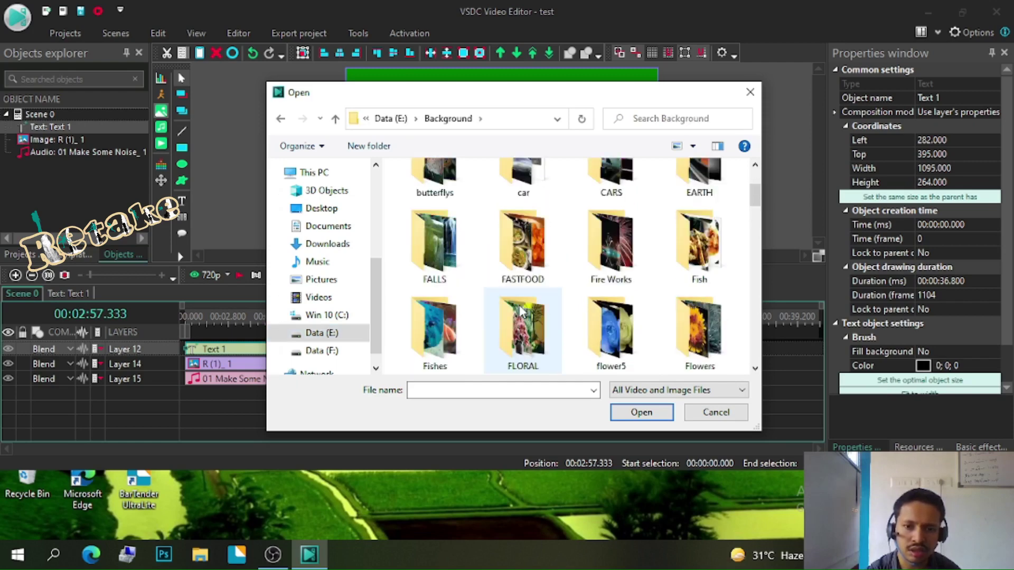
double_click(520, 322)
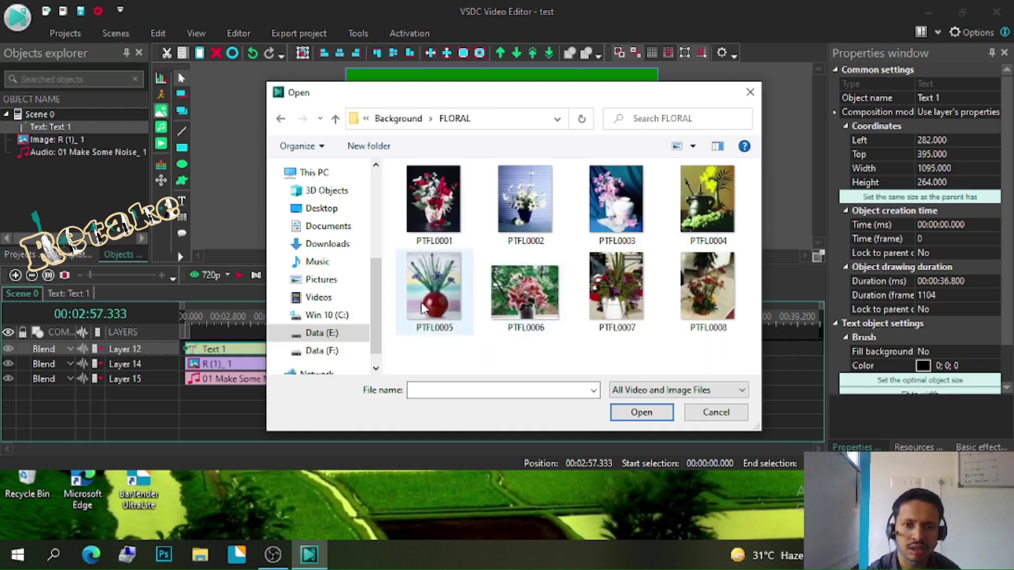
Step: Import images PTFL0002 through PTFL0007 together and add them to a single layer
left_click(544, 209)
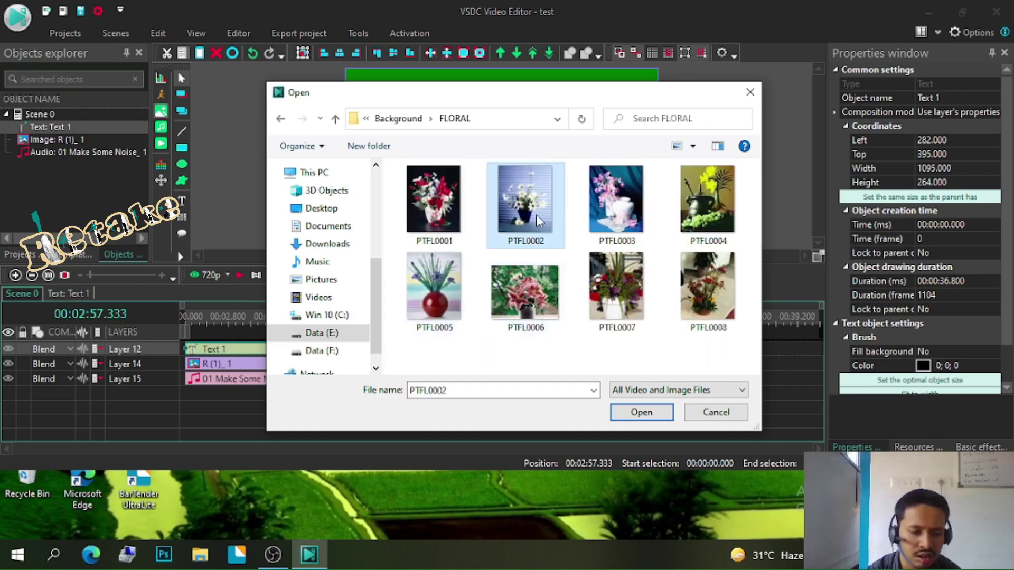
left_click(622, 312, "shift")
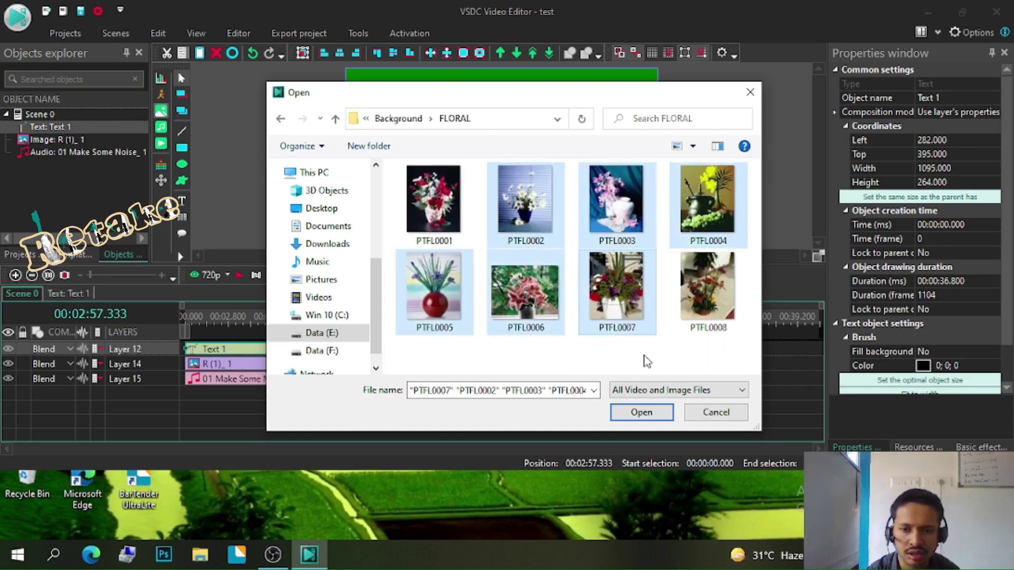
left_click(630, 417)
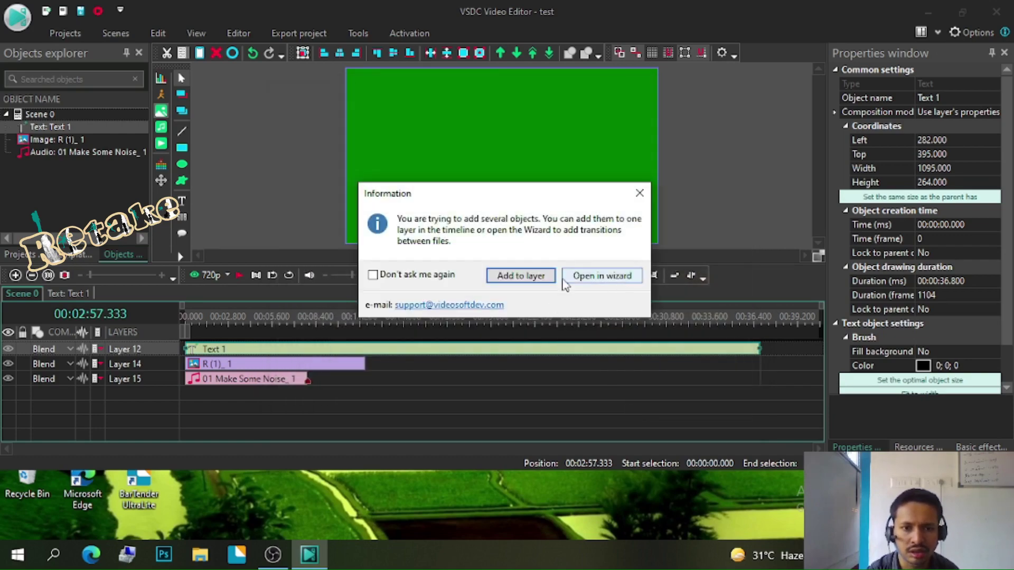
left_click(530, 276)
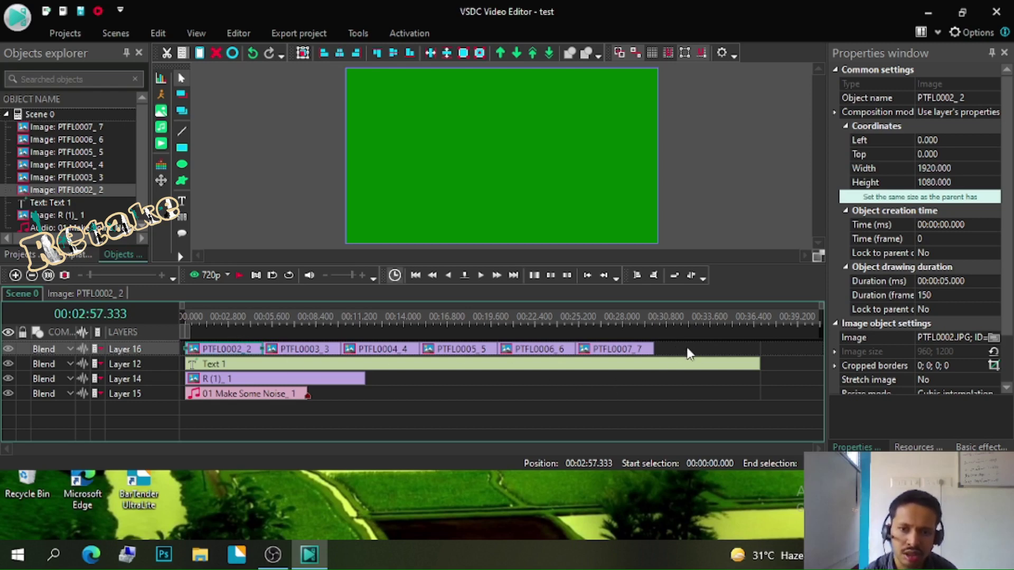
Step: Move the six flower images directly after image R (1) on its layer and lengthen the text clip to their end at about 41.6 seconds
left_click_drag(689, 354, 364, 380)
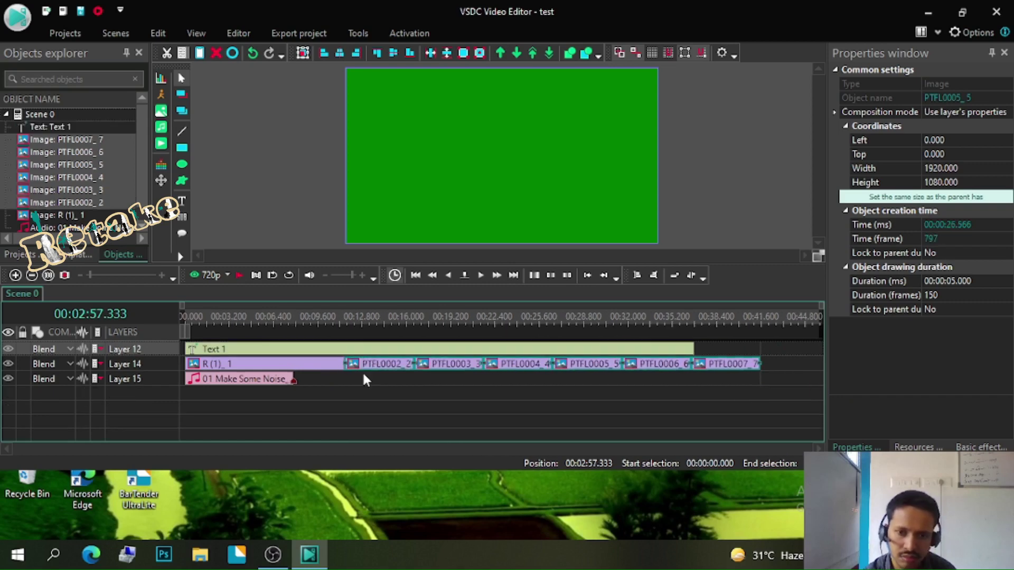
left_click(686, 351)
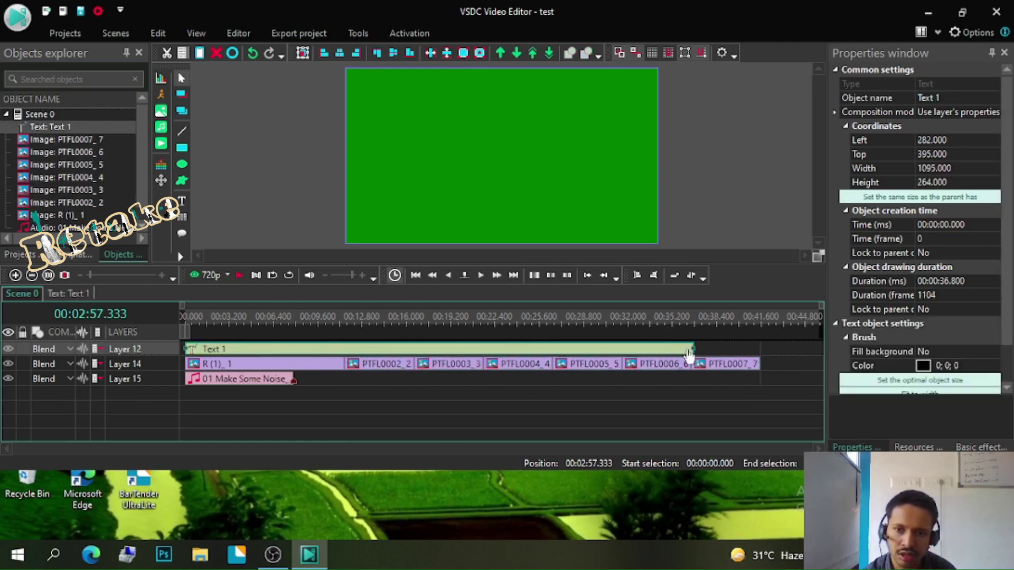
left_click_drag(693, 348, 760, 345)
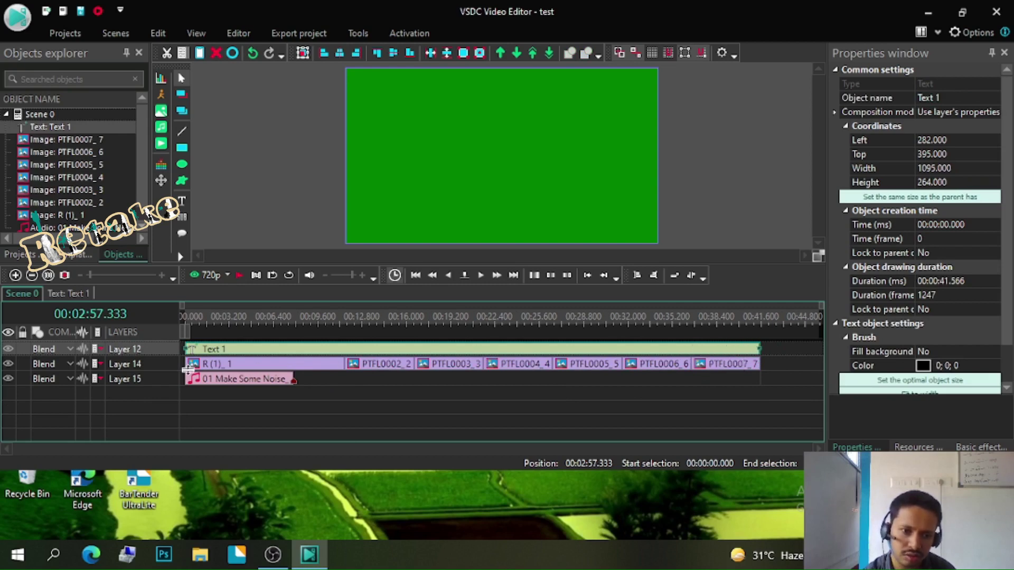
Step: Lengthen the Make Some Noise audio clip to about 14.5 seconds and move it to start at about 13.3 seconds
left_click(203, 381)
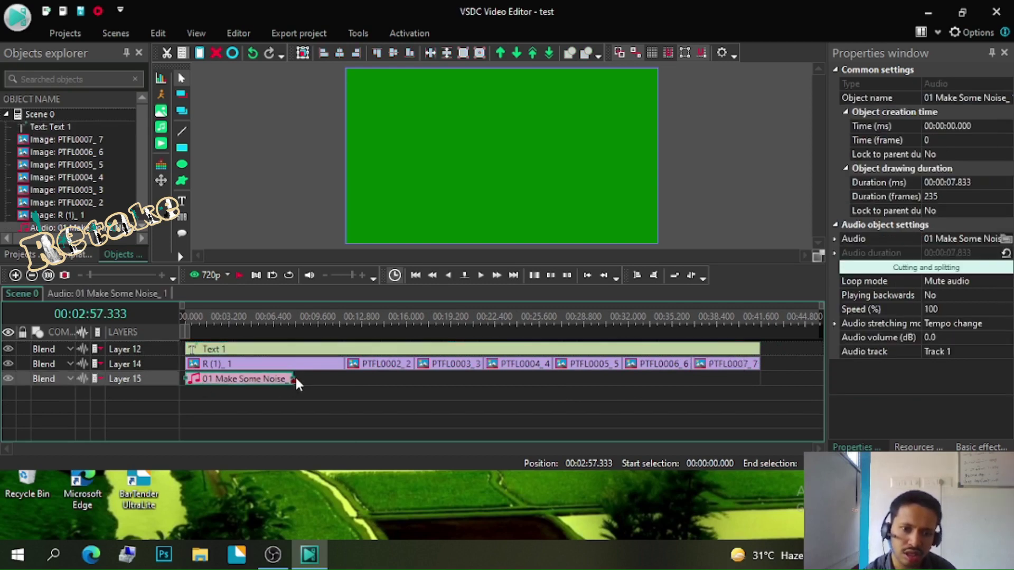
left_click_drag(292, 379, 385, 379)
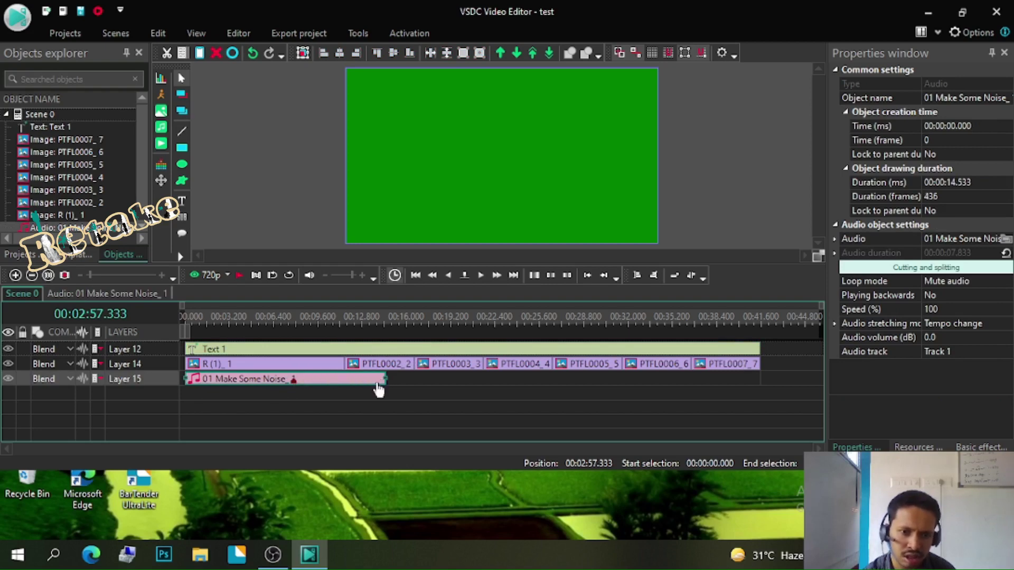
left_click_drag(318, 381, 503, 381)
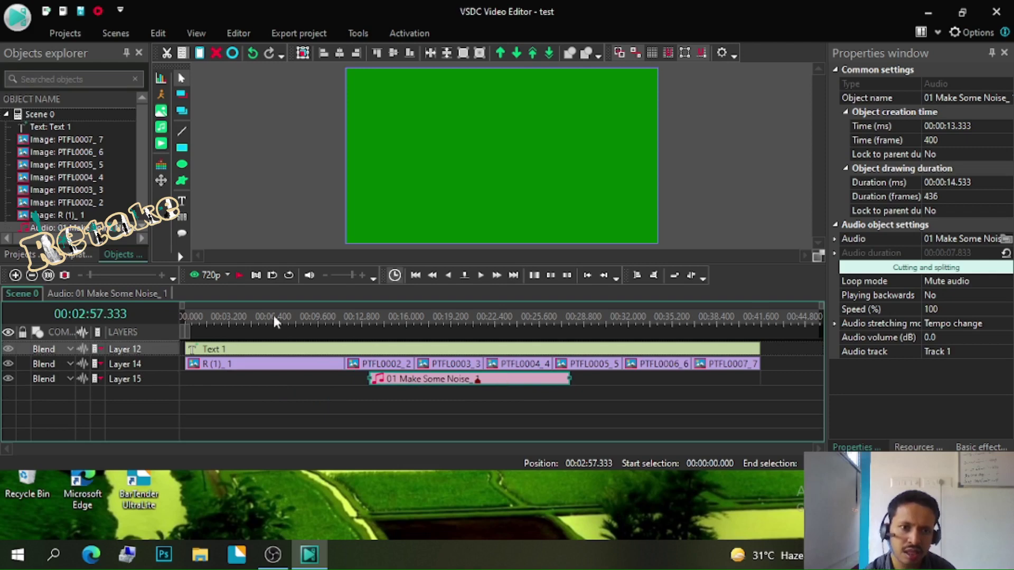
Step: Play the whole scene from 0:00 to the end to preview the text, images and audio
left_click(180, 322)
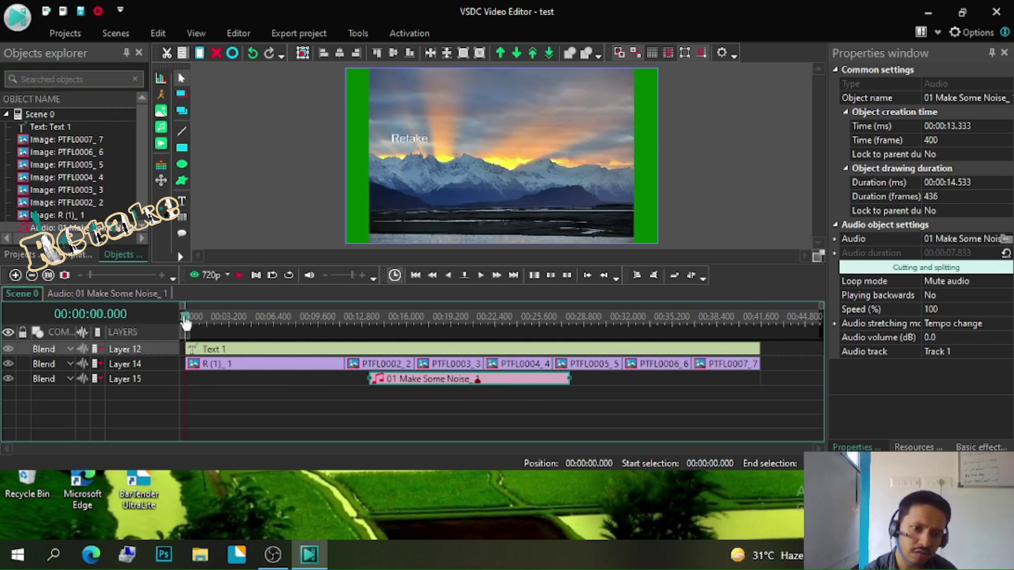
left_click(238, 275)
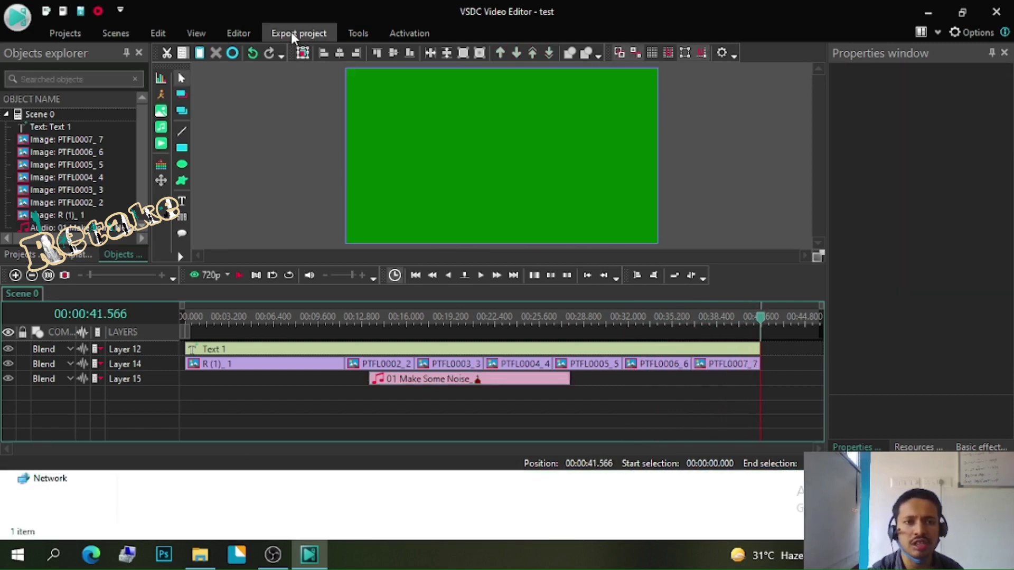
Step: Select the web export format for YouTube as the project's output
left_click(290, 32)
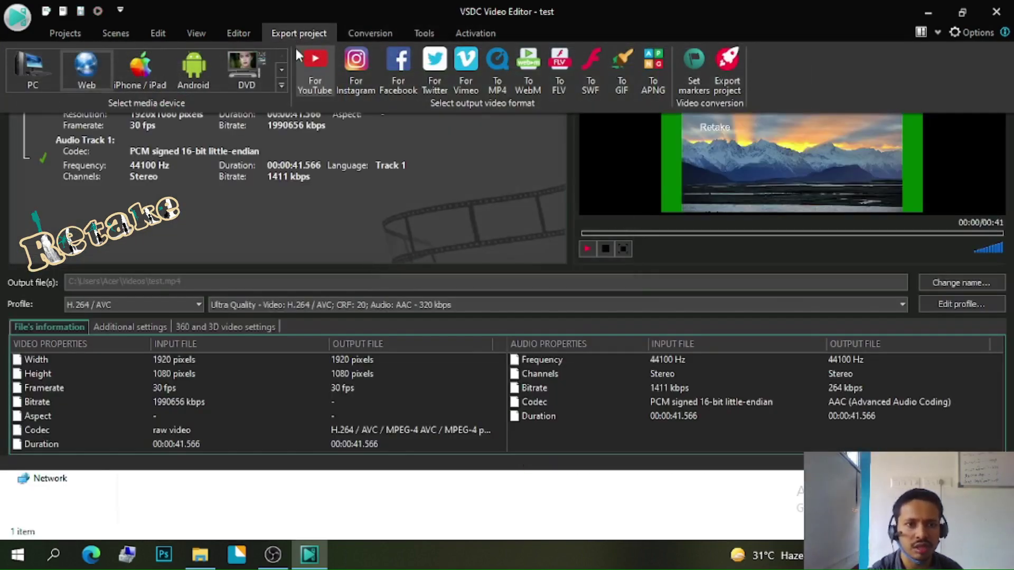
left_click(315, 81)
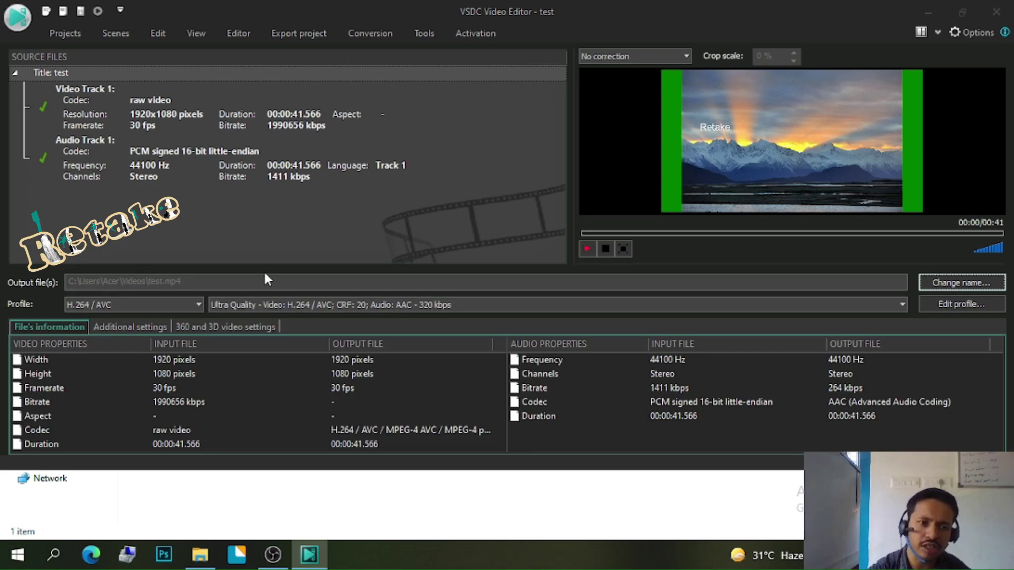
left_click(311, 279)
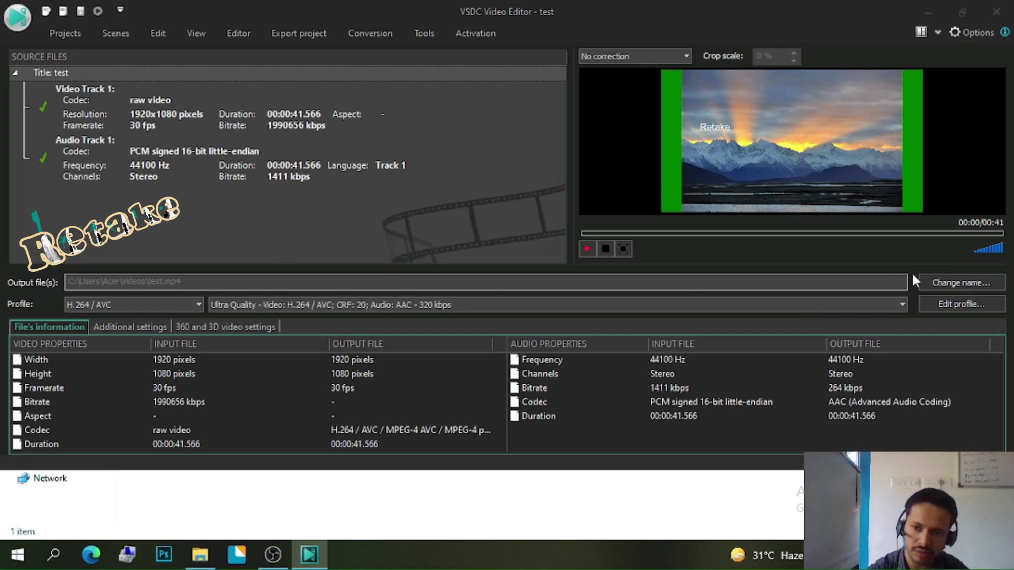
Step: Set the output file to test.mp4 in the test folder inside Retake, Graphicdesign on drive F
left_click(934, 284)
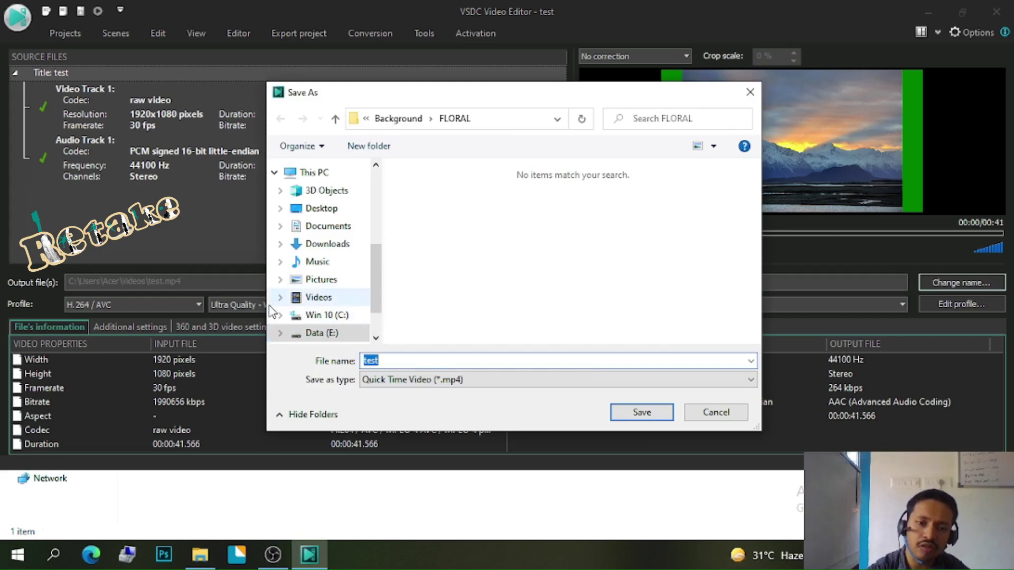
scroll(293, 295, "up", 1)
scroll(292, 296, "up", 2)
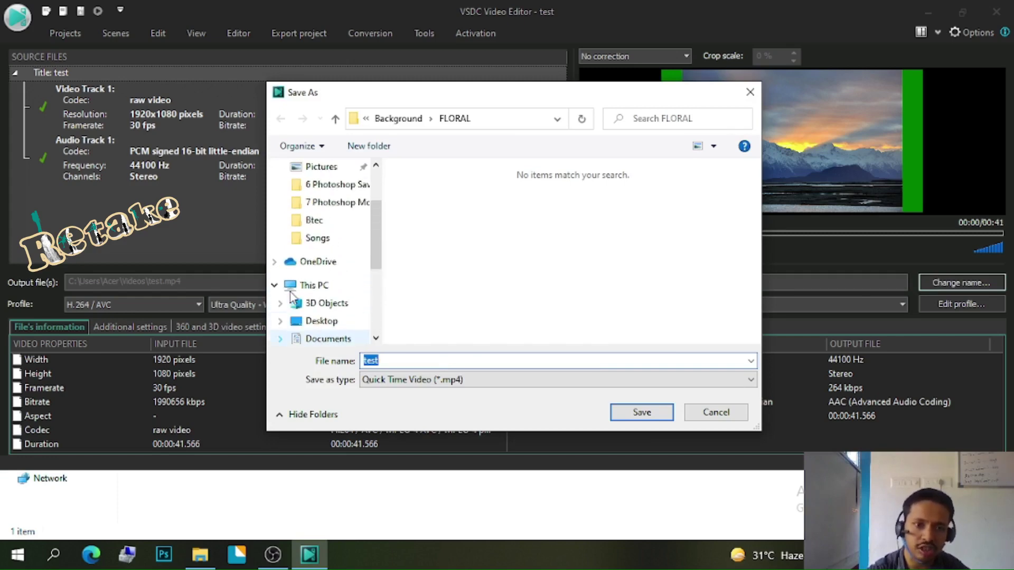
left_click(328, 222)
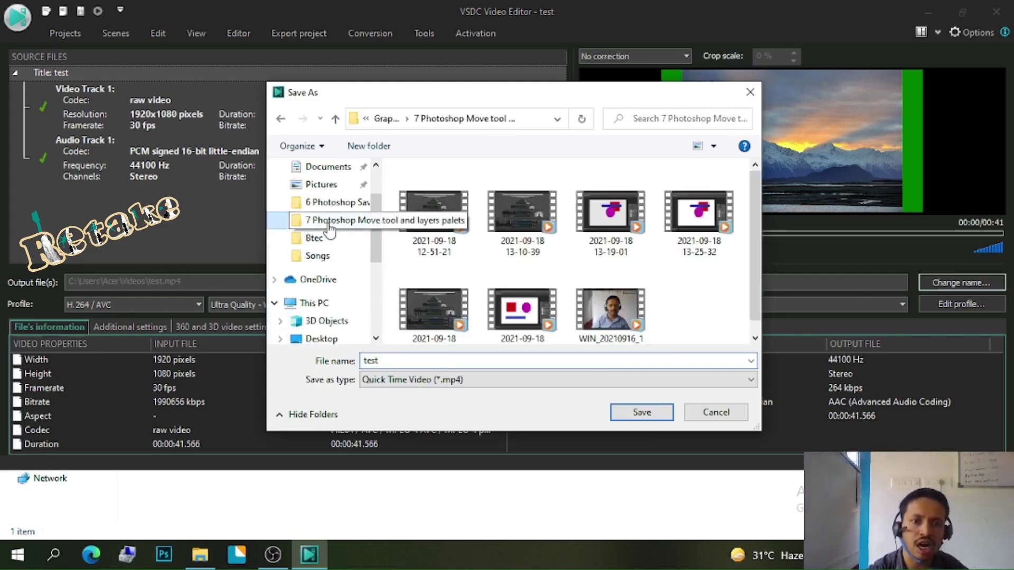
left_click(381, 118)
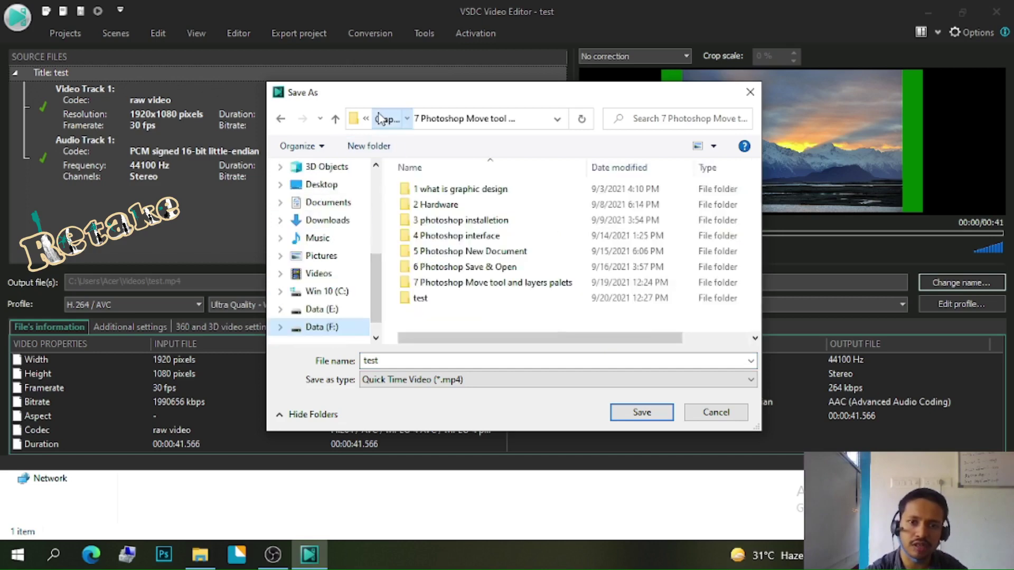
double_click(420, 298)
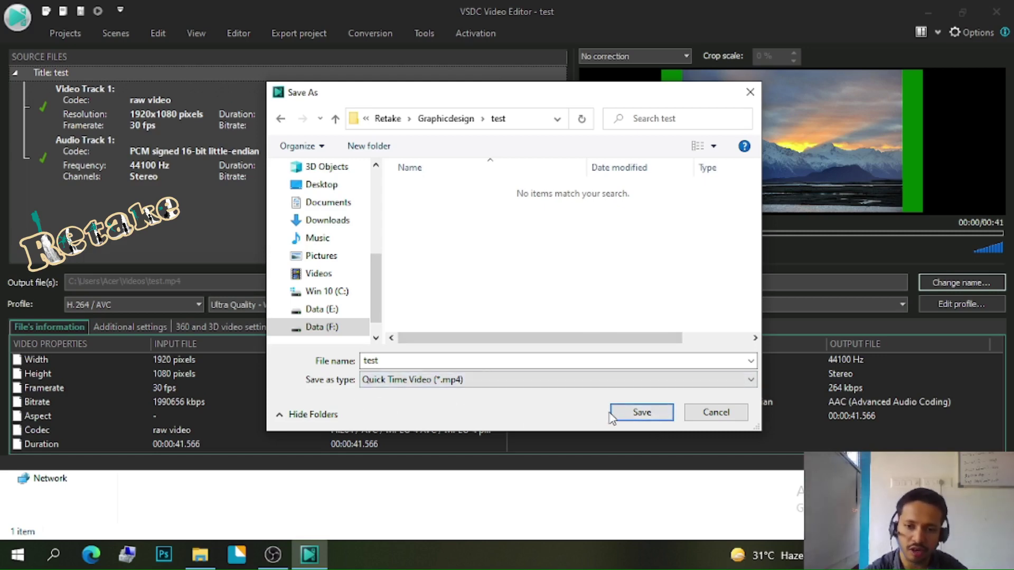
left_click(629, 417)
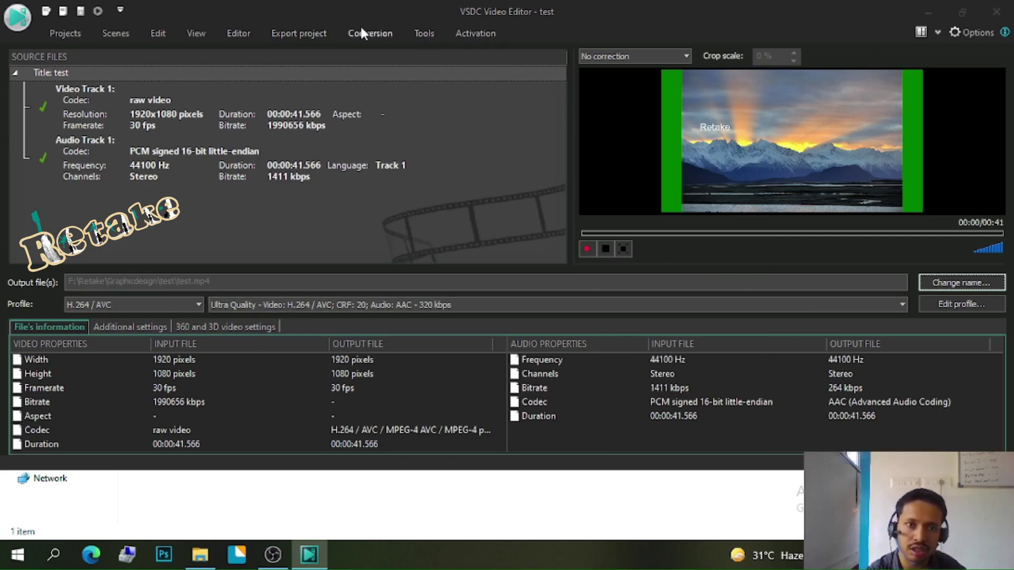
Step: Export the project without premium features and decline uploading the finished video to YouTube
left_click(292, 33)
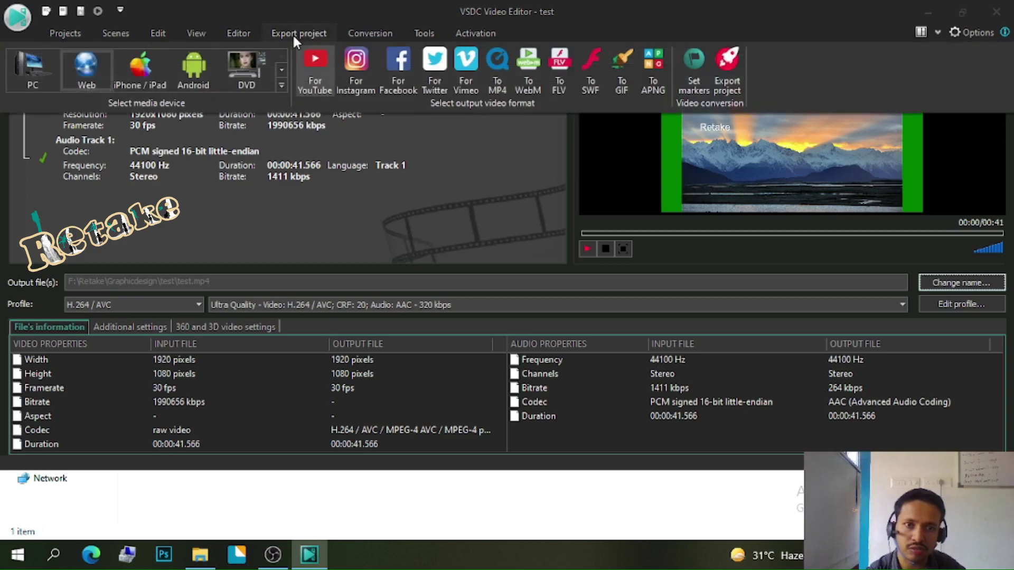
left_click(722, 81)
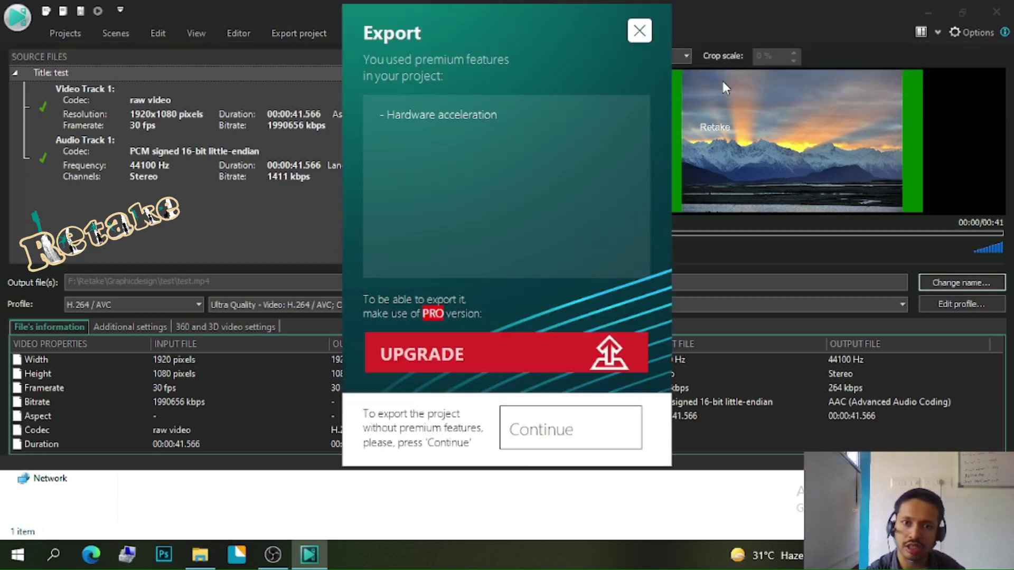
left_click(579, 444)
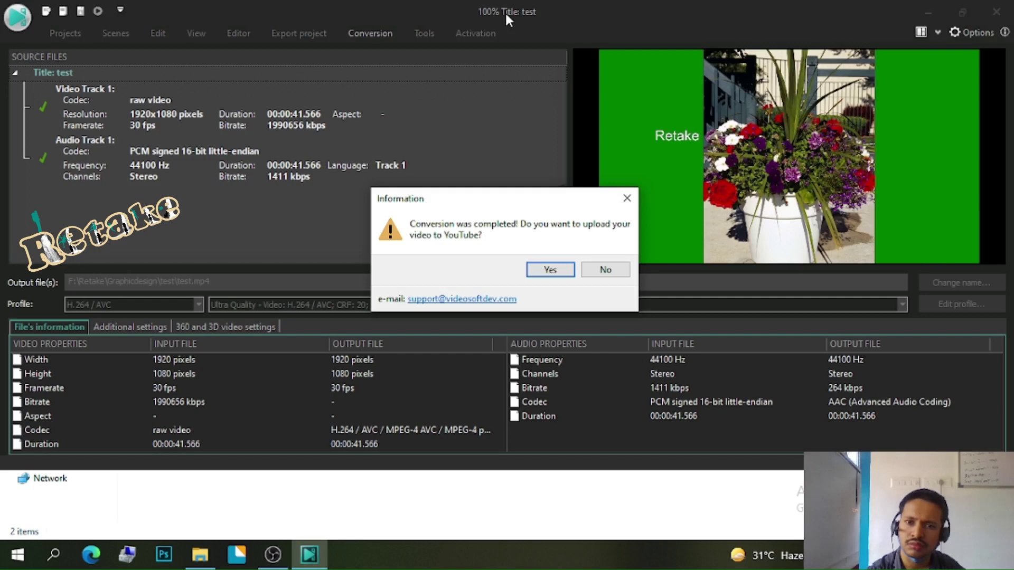
left_click(593, 271)
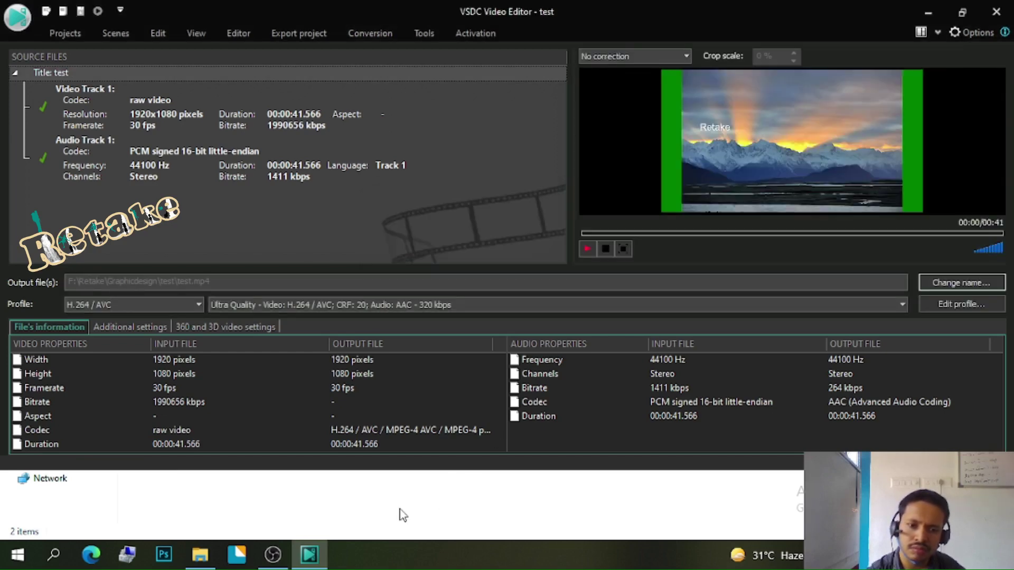
Step: Switch to File Explorer, play the exported test MP4 video to its end and close the player
left_click(402, 515)
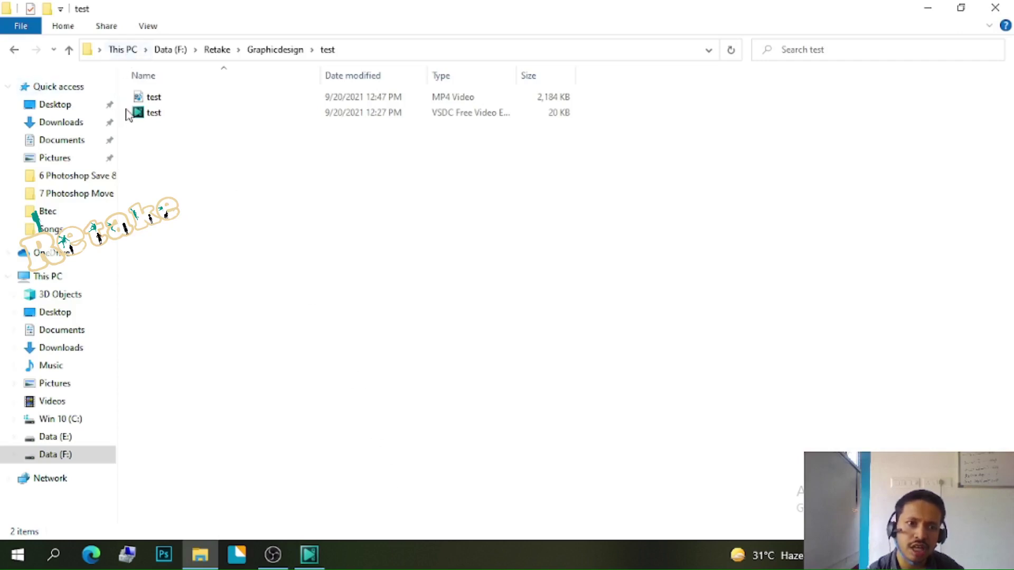
double_click(158, 100)
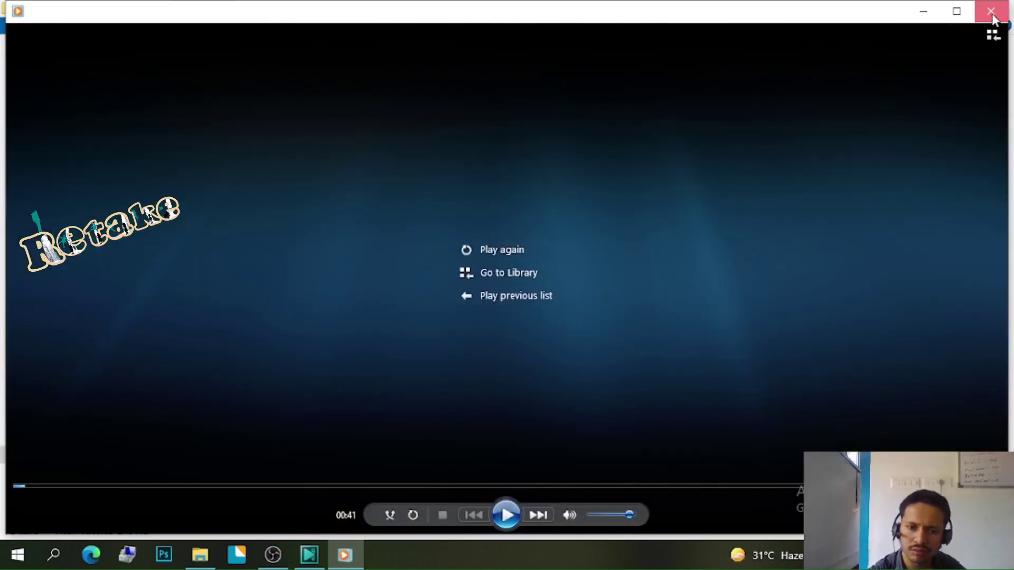
left_click(990, 11)
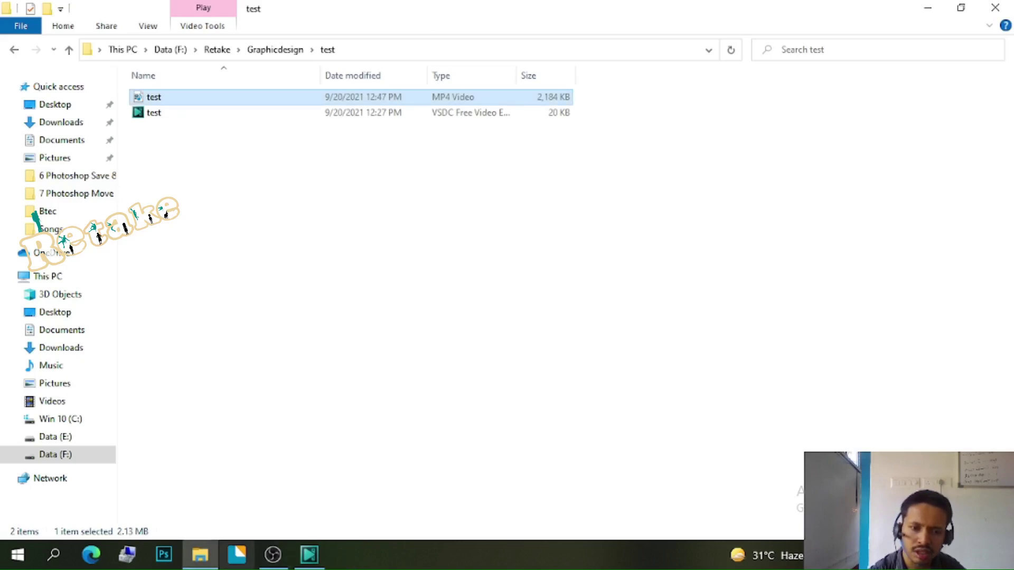
Step: Switch to VSDC Video Editor and import video 20180414_025352 from Data (E:) into the empty scene, starting at the cursor position
left_click(305, 562)
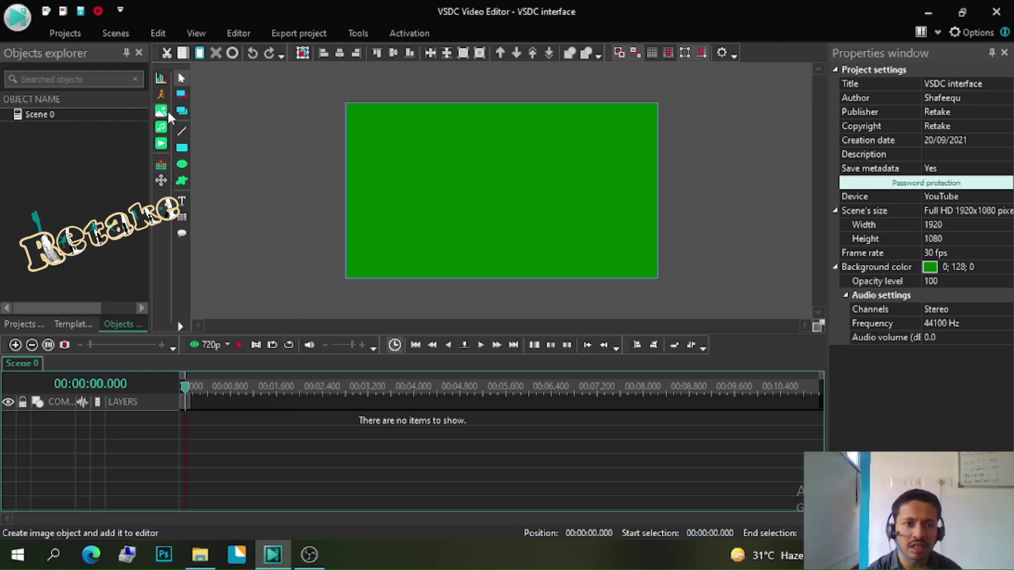
left_click(161, 144)
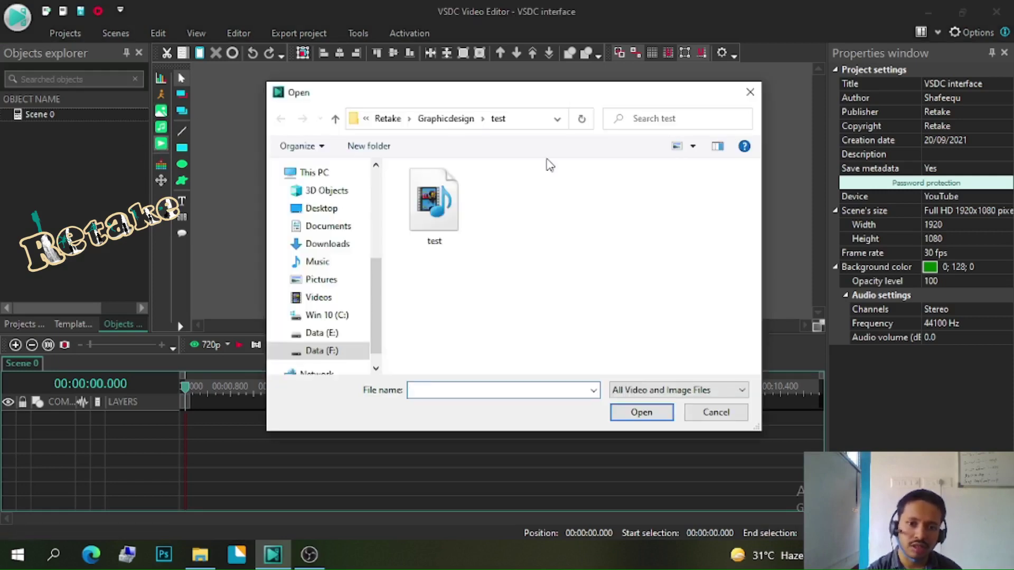
left_click(317, 334)
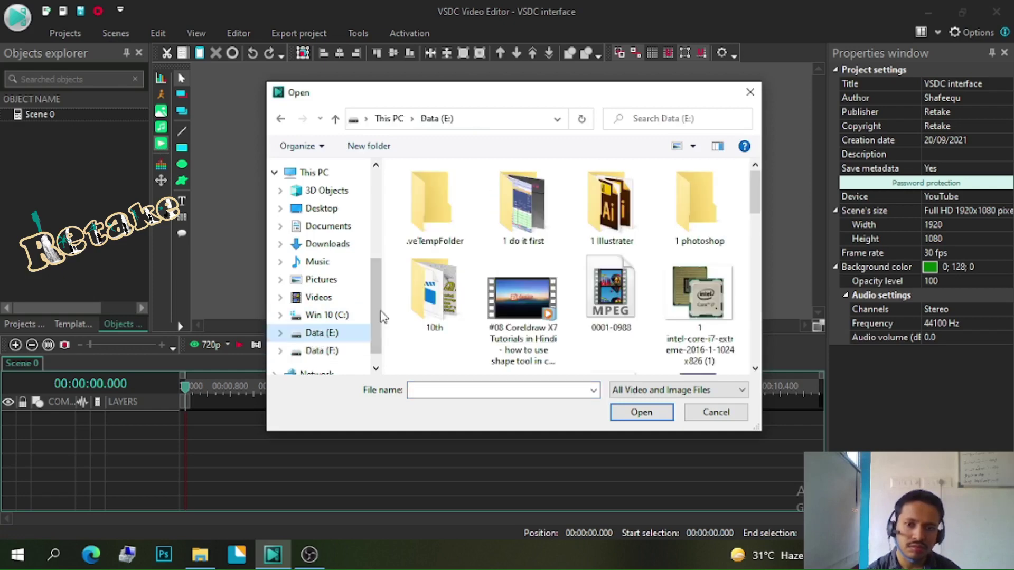
scroll(560, 272, "down", 5)
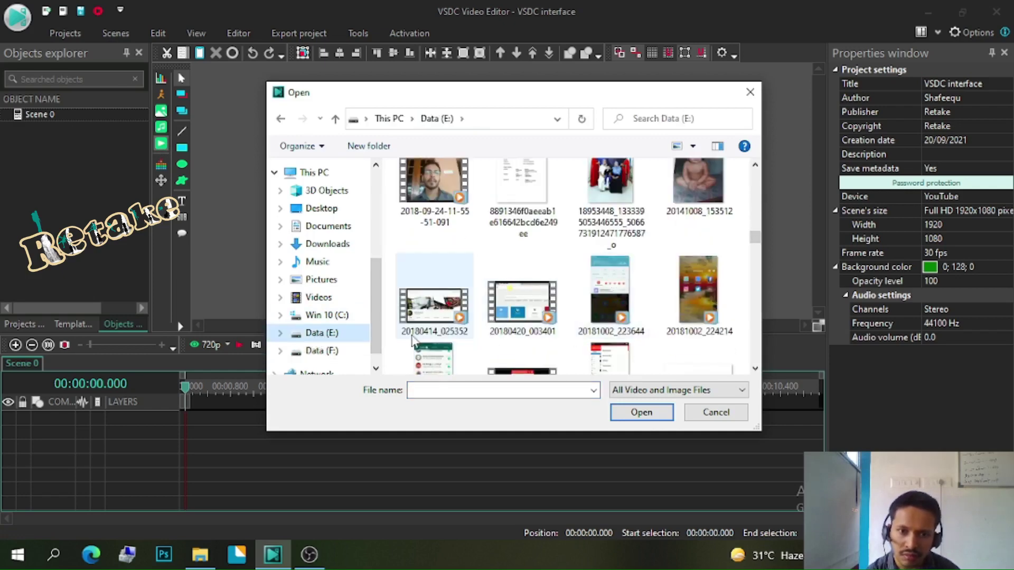
double_click(427, 321)
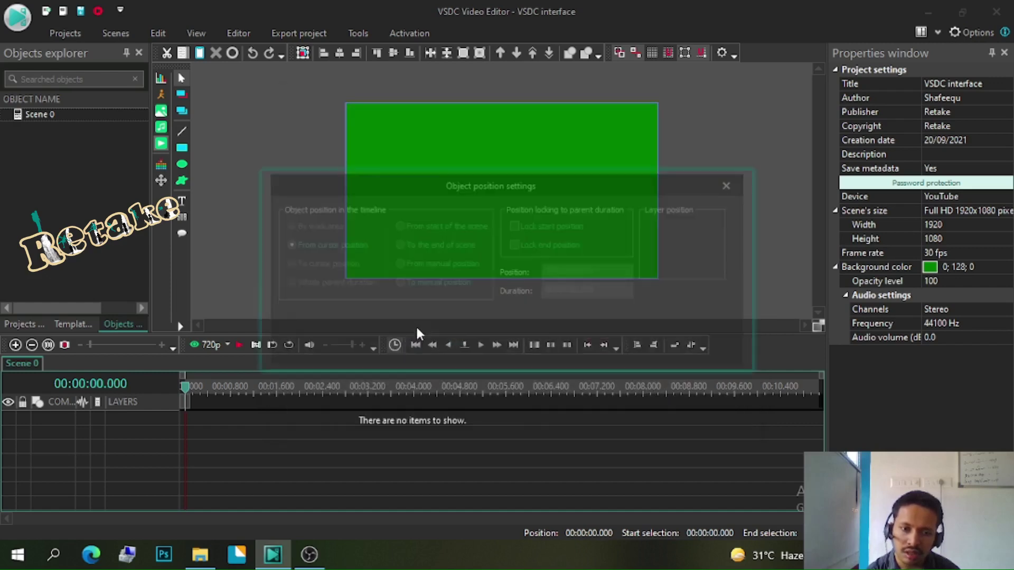
left_click(643, 348)
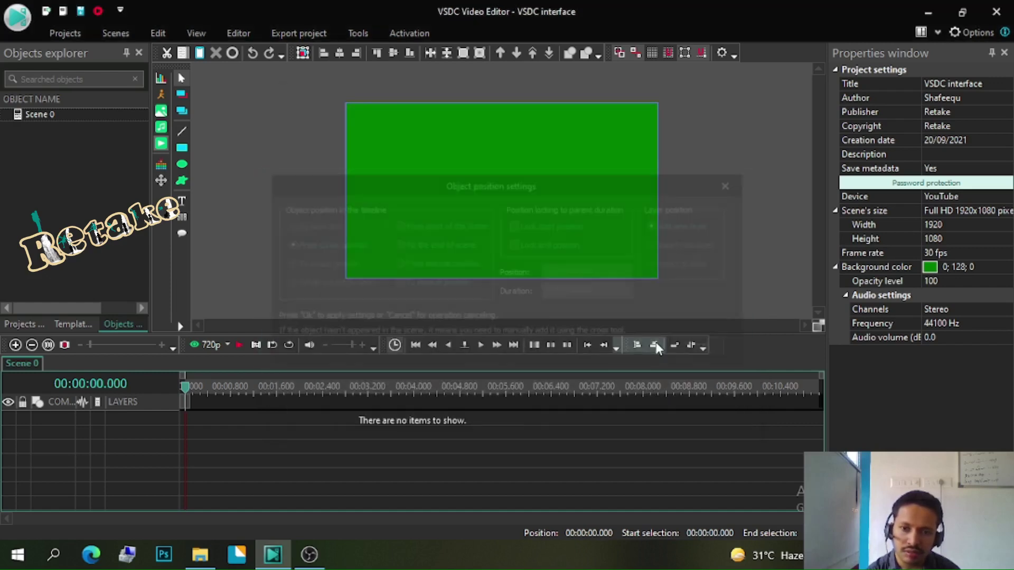
mouse_move(376, 429)
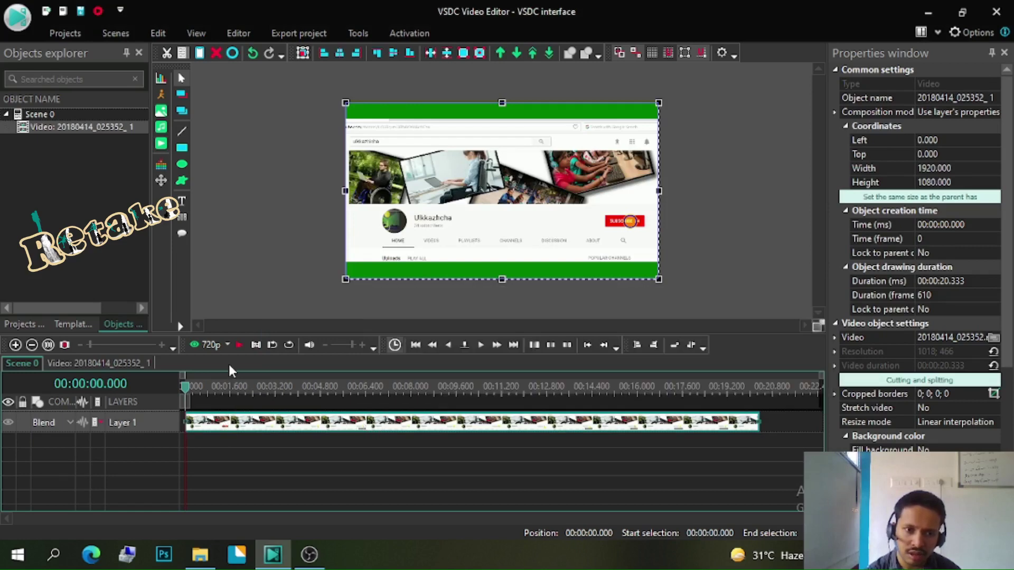
Step: Preview the imported clip up to about 3.6 seconds and open it for cutting and splitting
left_click(238, 344)
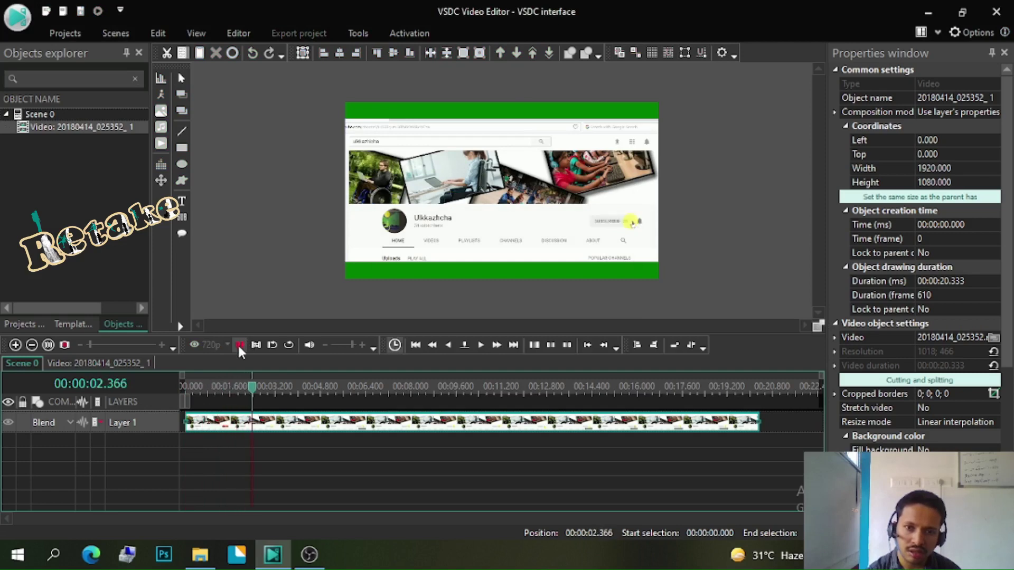
left_click(238, 345)
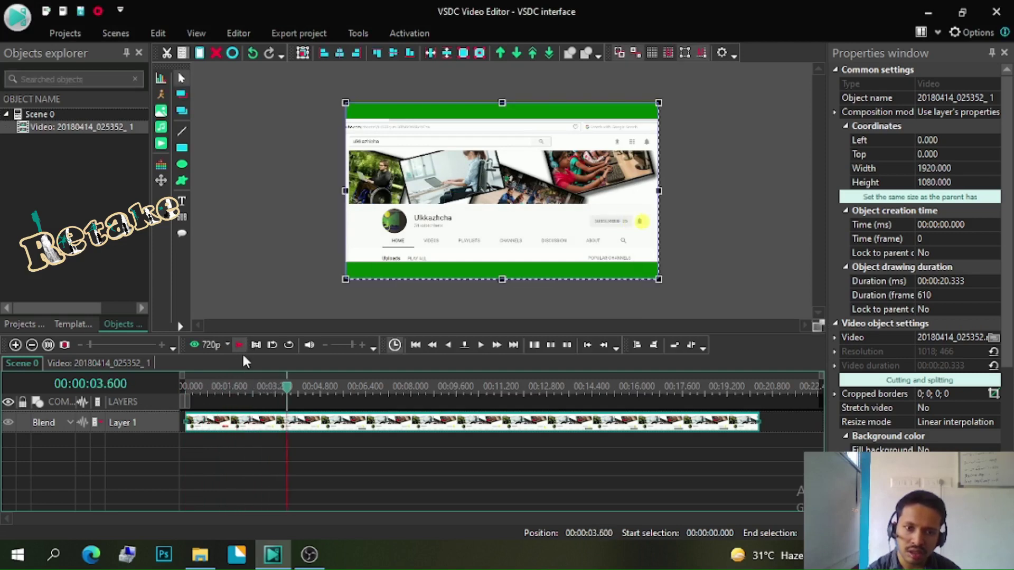
right_click(339, 425)
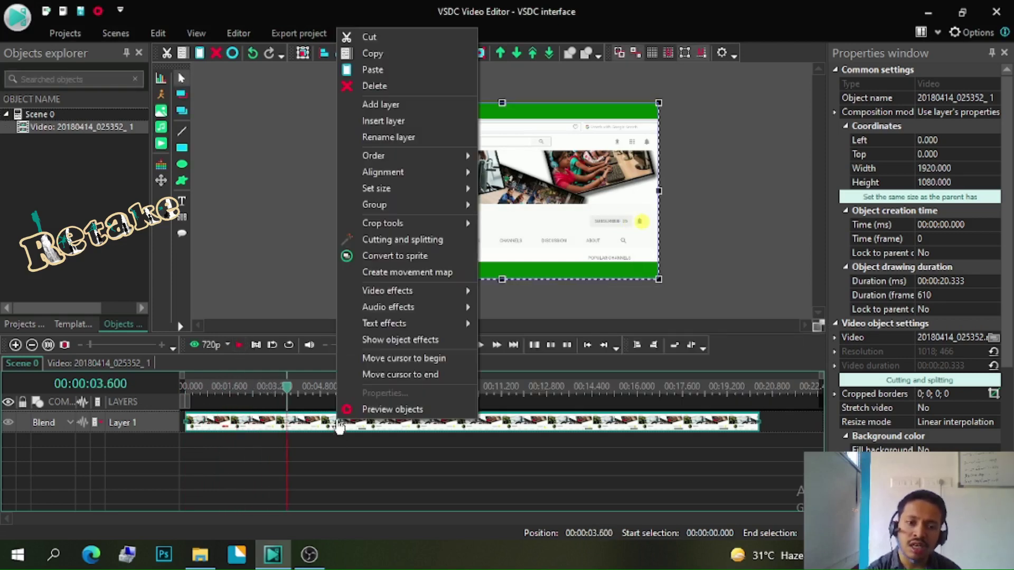
left_click(309, 425)
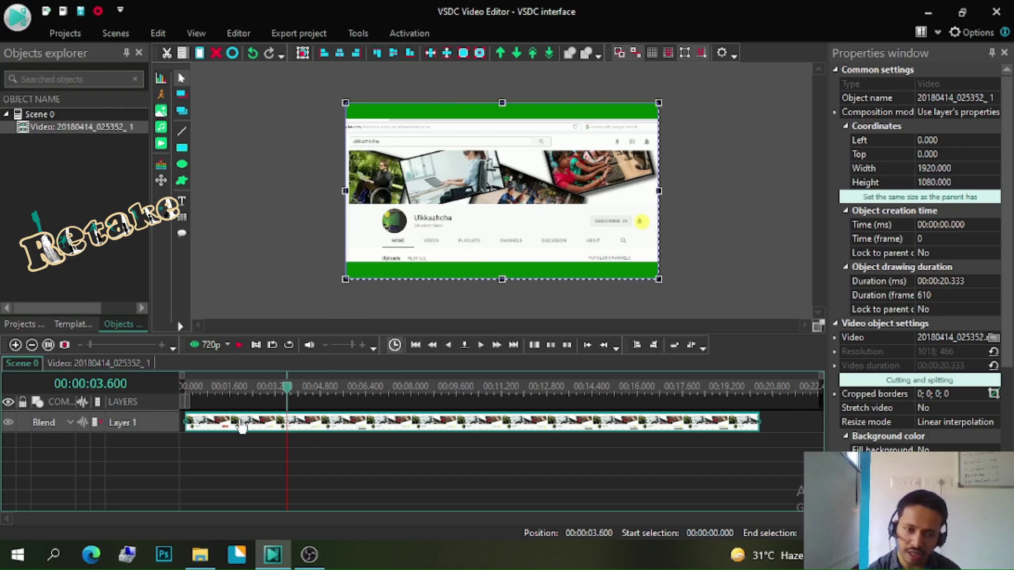
right_click(241, 425)
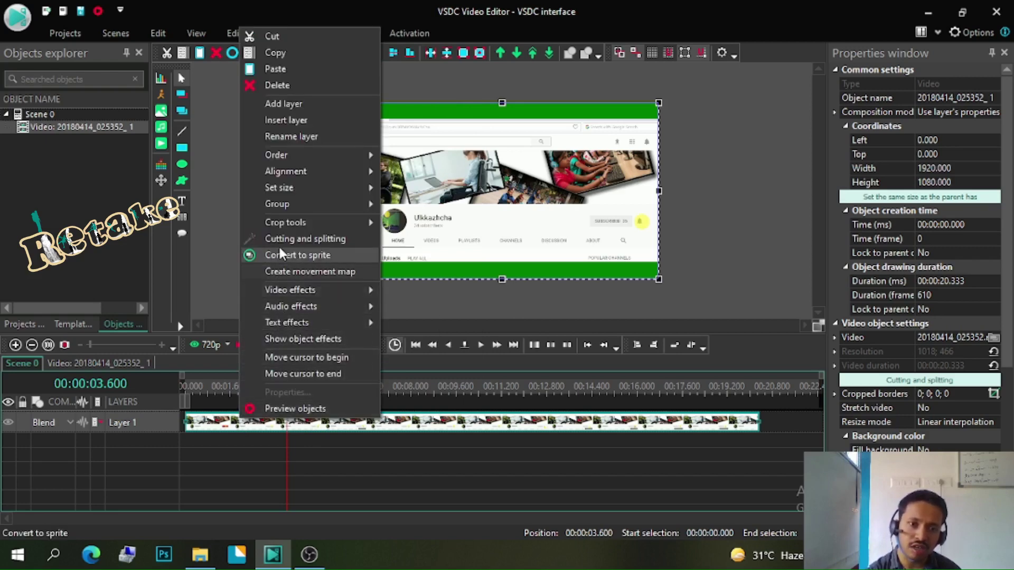
left_click(315, 238)
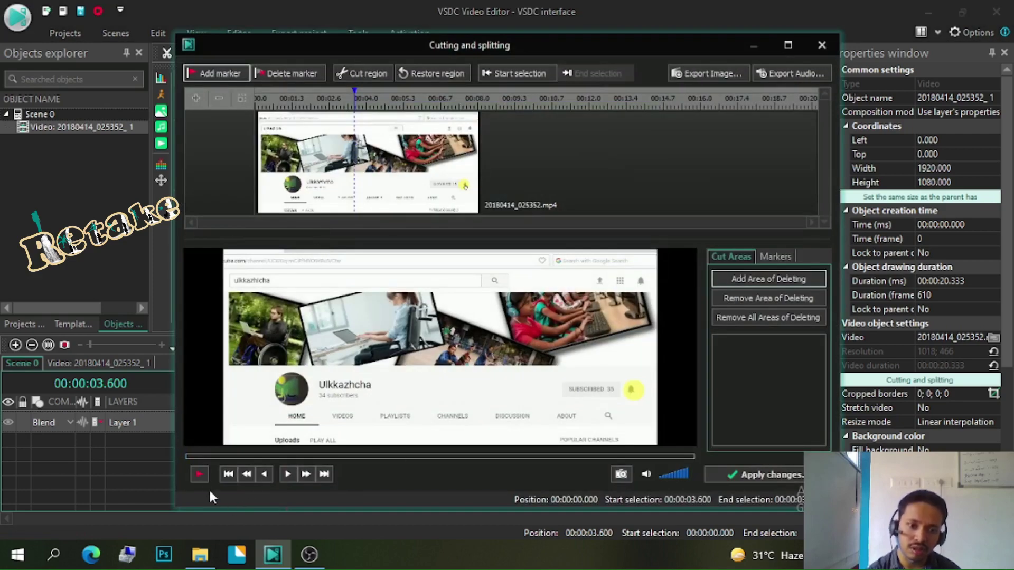
Step: Play the clip to 00:00:05.420 in the Cutting and splitting window and add a marker there
left_click(199, 475)
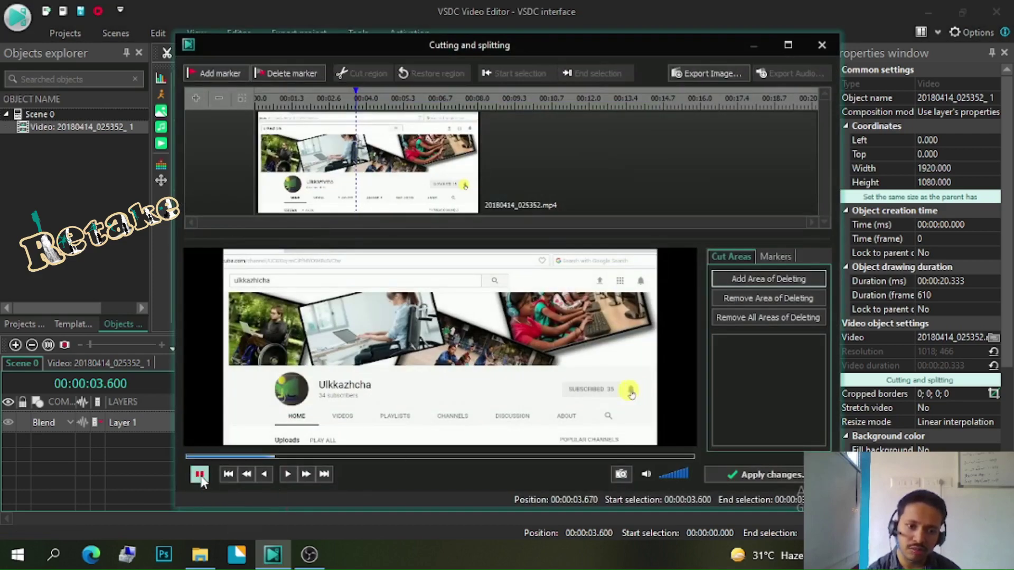
left_click(200, 475)
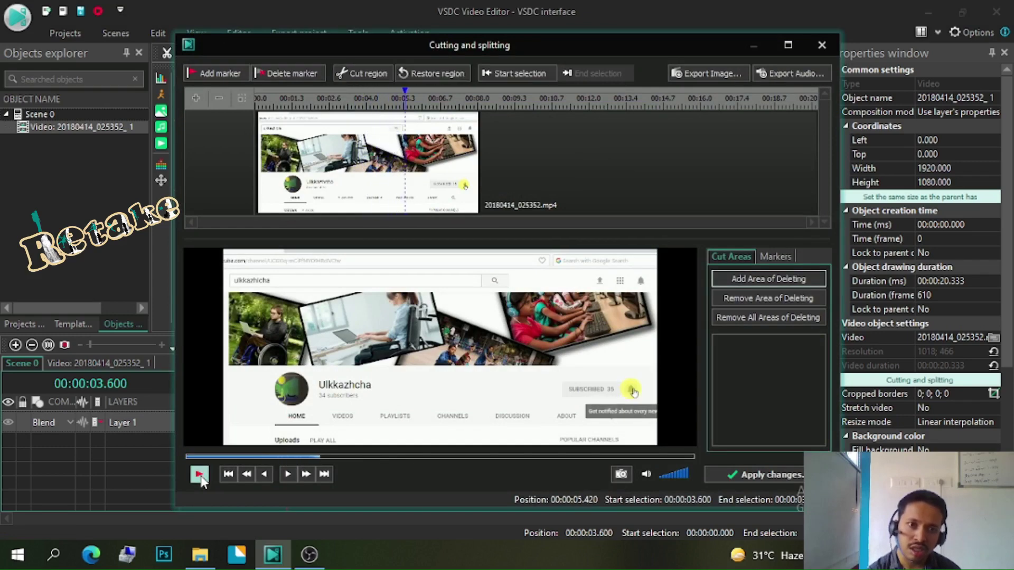
left_click(215, 72)
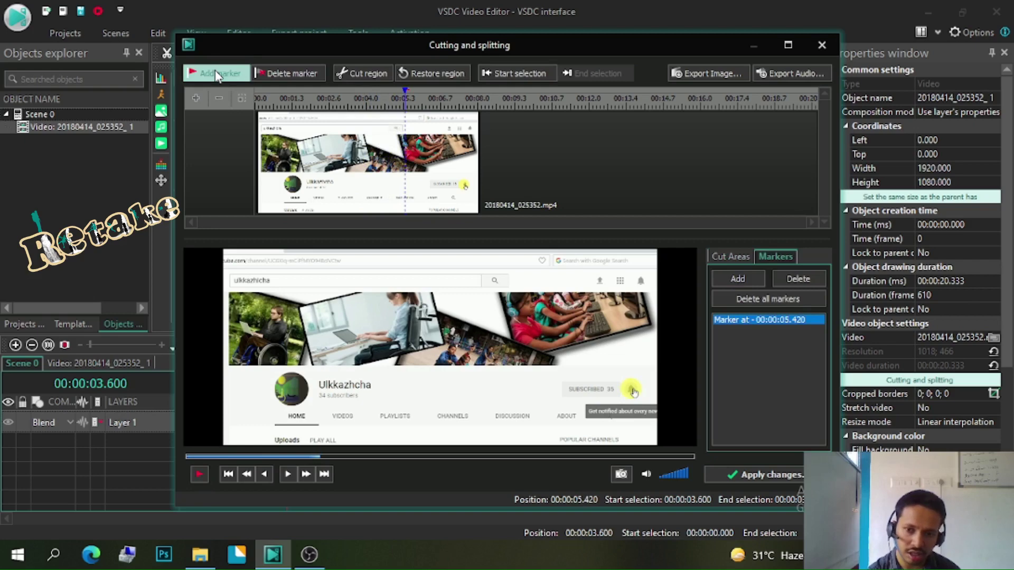
Step: Continue playback to 00:00:11.130 and add a second marker at that position
left_click(199, 476)
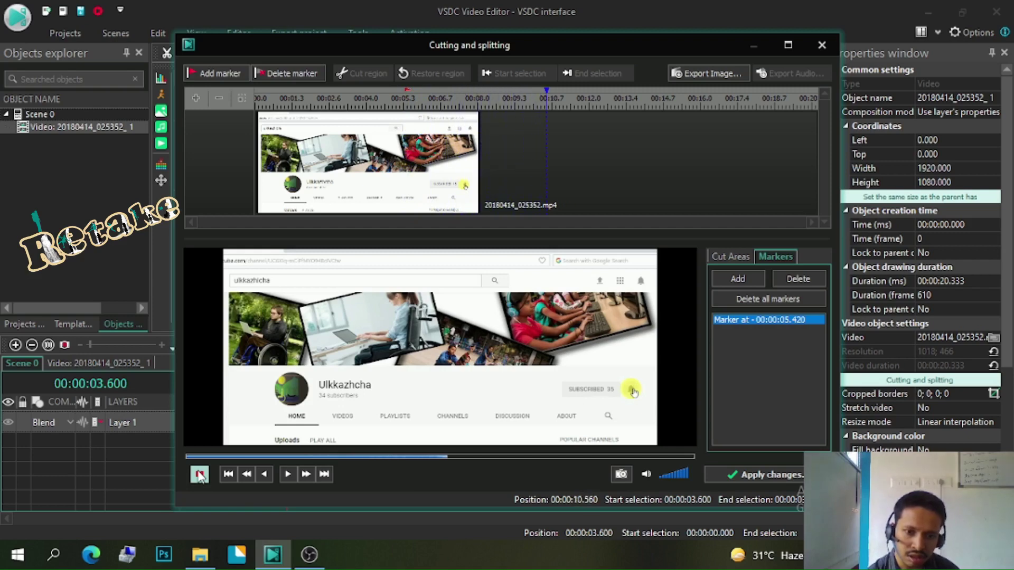
left_click(199, 475)
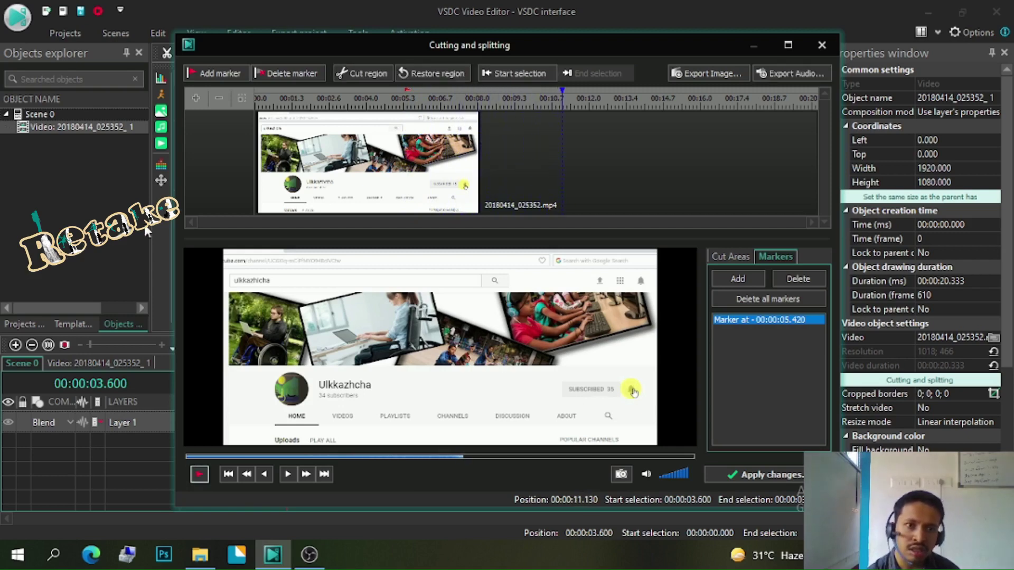
left_click(222, 71)
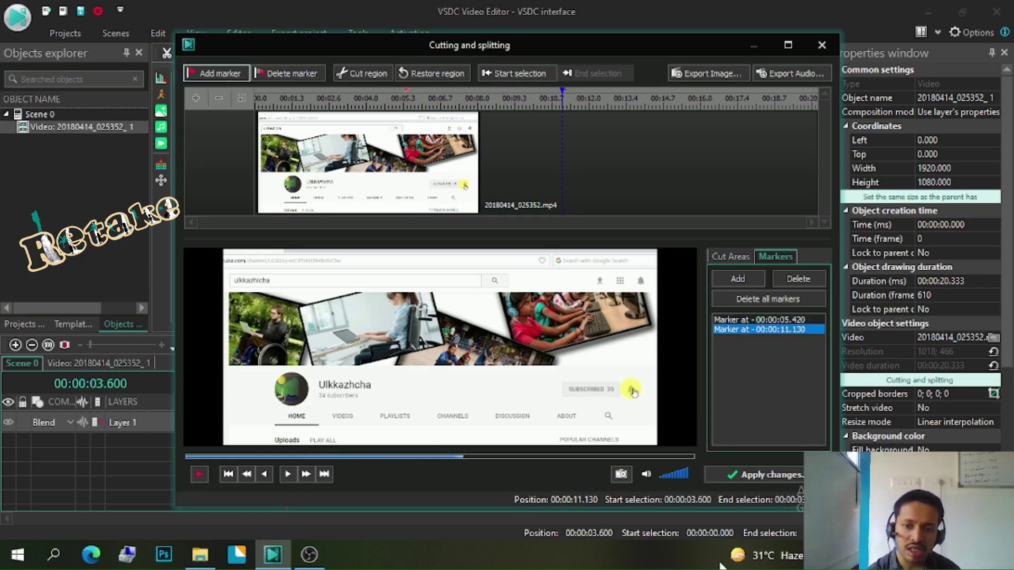
Step: Apply the marker split, removing the source object, and move the middle part of the clip to its own layer below
left_click(771, 475)
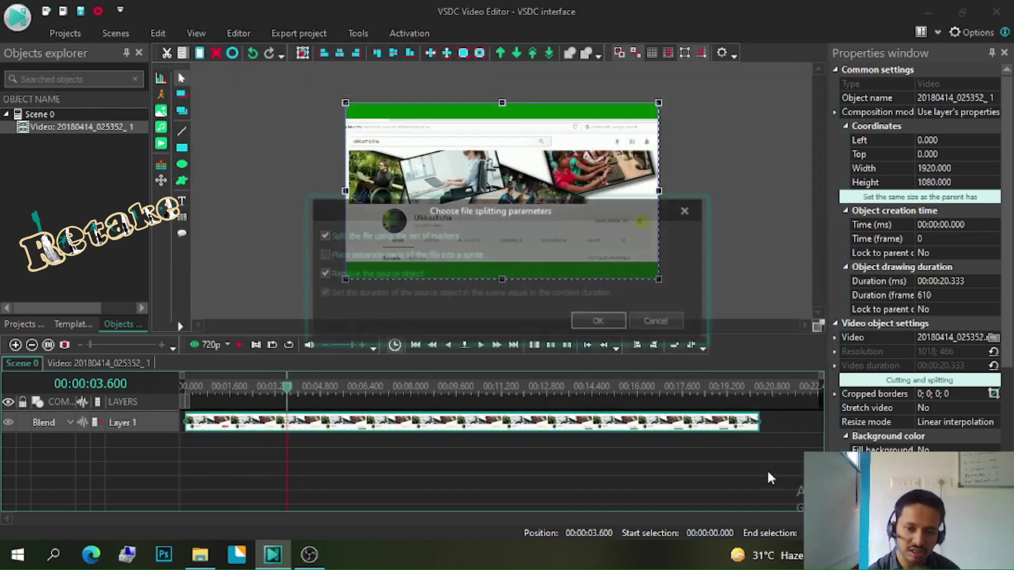
left_click(596, 321)
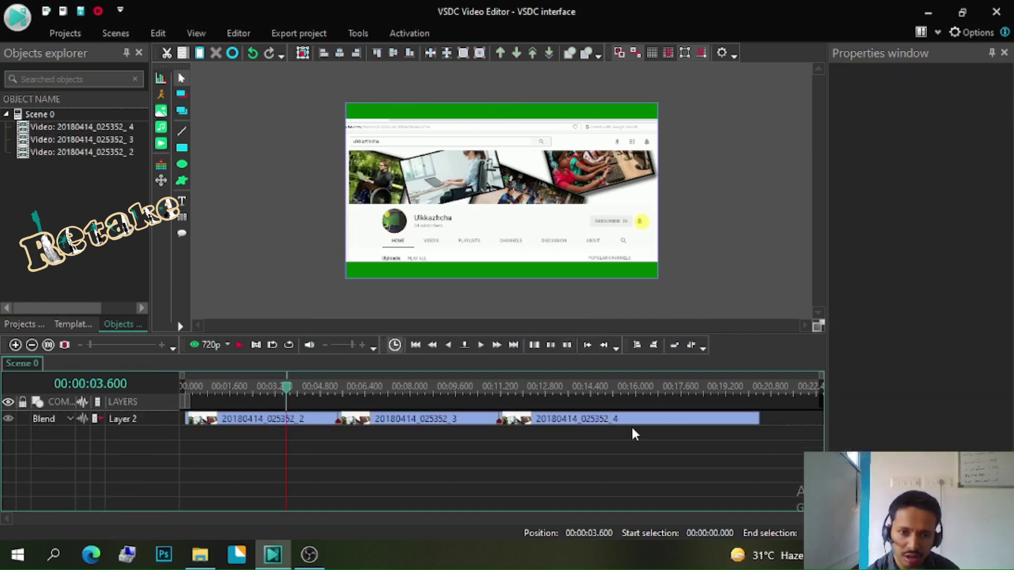
left_click(361, 423)
left_click_drag(360, 422, 359, 461)
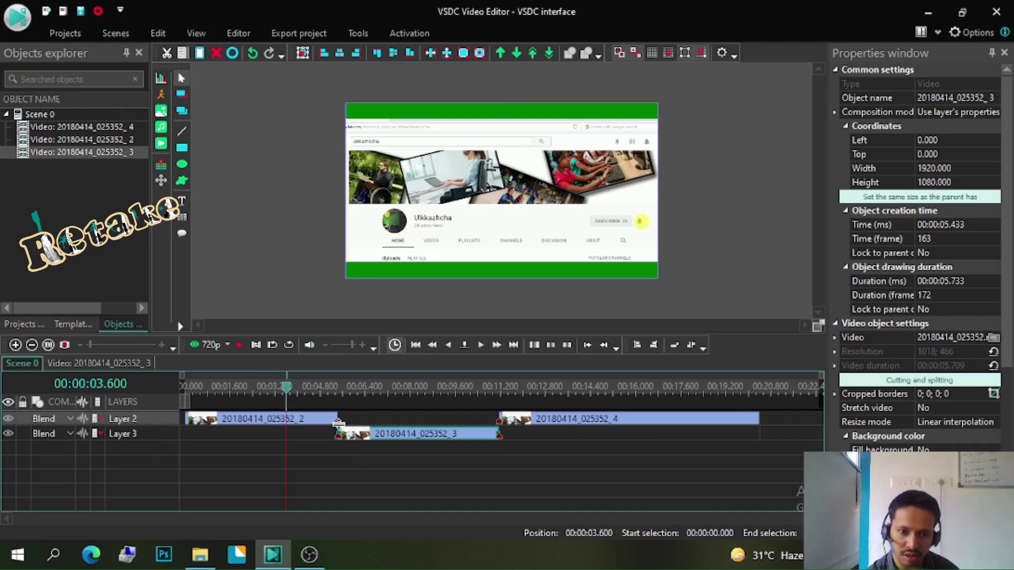
left_click_drag(387, 442, 575, 462)
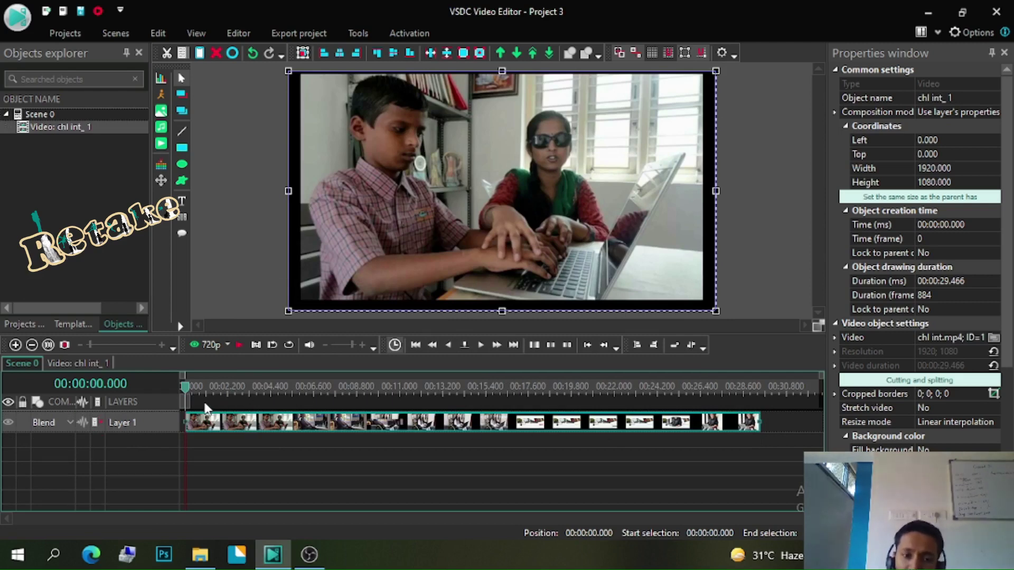
Step: Enlarge the timeline scale for the chl int clip and check the frames at 00:00:16.133 and 00:00:21.333
left_click(101, 345)
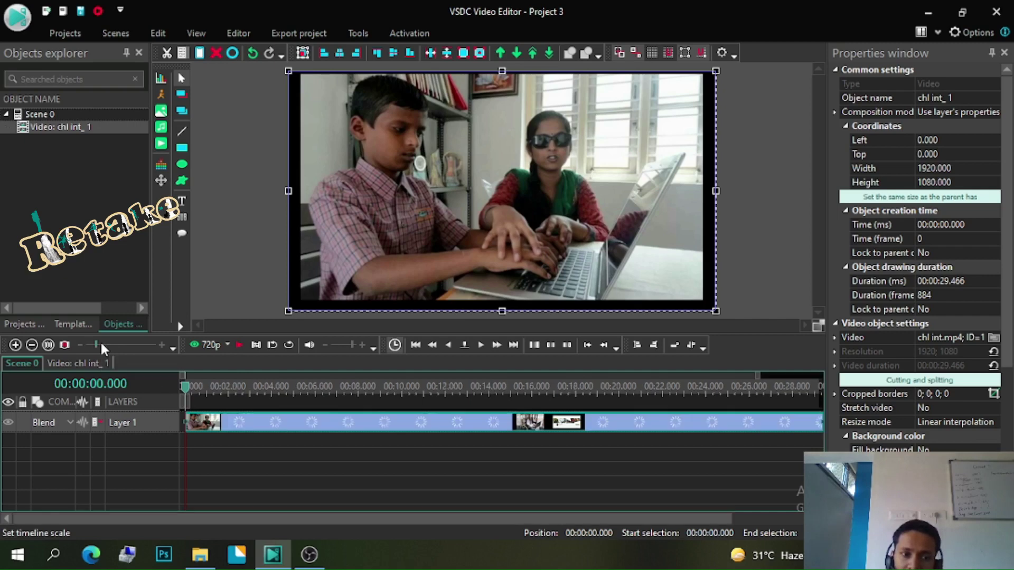
left_click(102, 344)
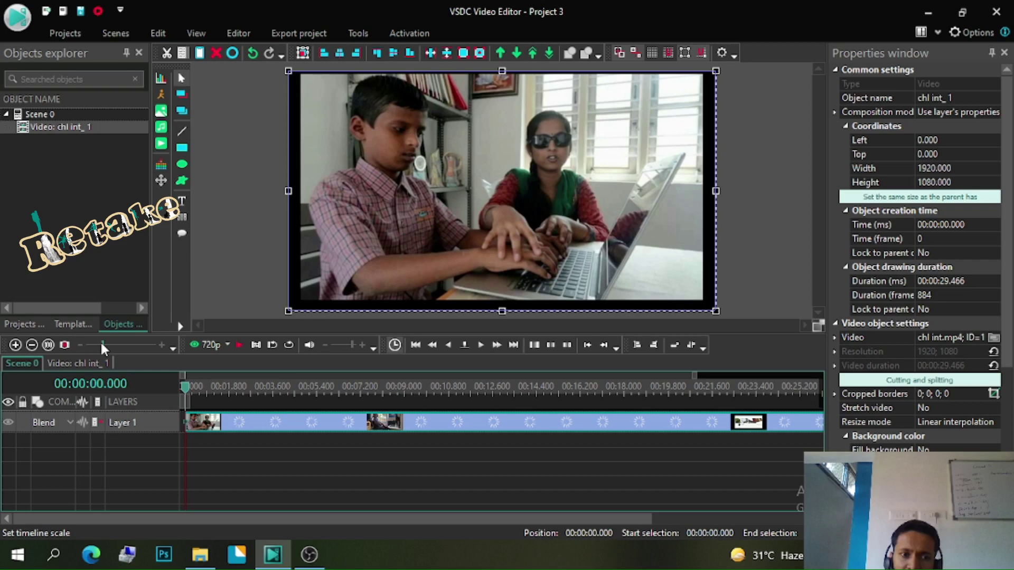
left_click_drag(102, 345, 118, 344)
left_click(508, 390)
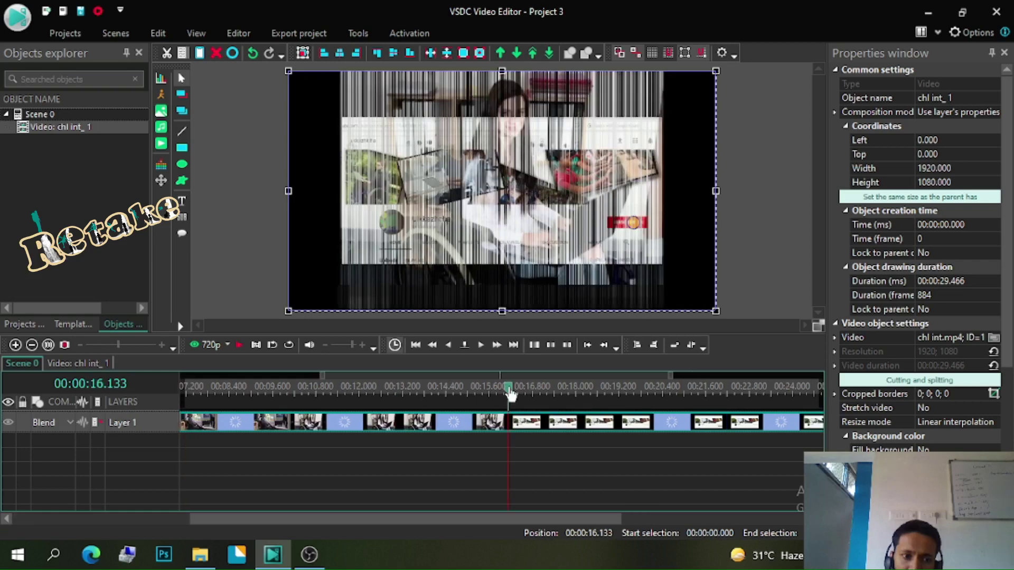
left_click(696, 389)
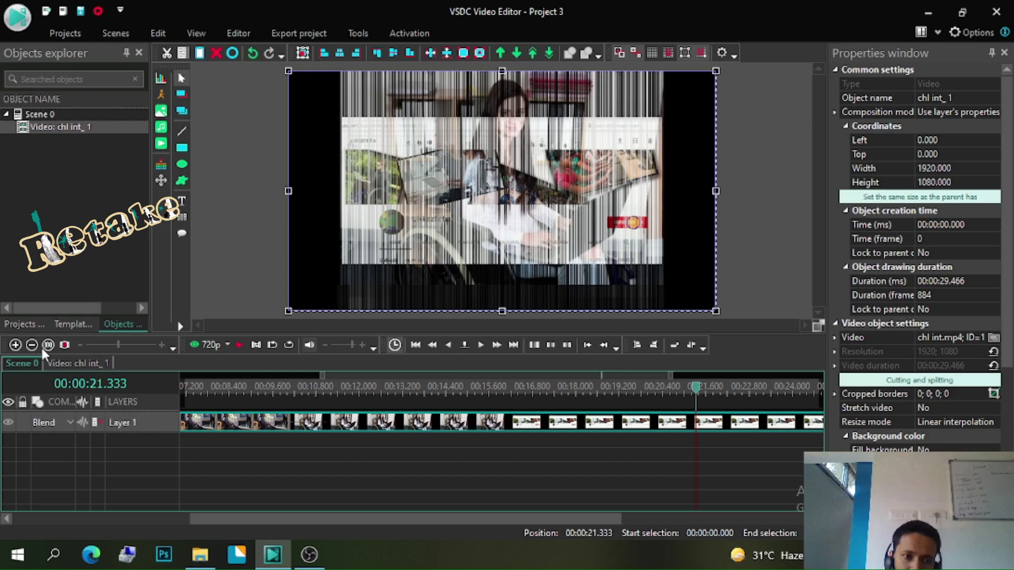
Step: Compare timeline scales for the chl int clip, from single-frame detail to the whole clip and slightly closer
left_click(42, 346)
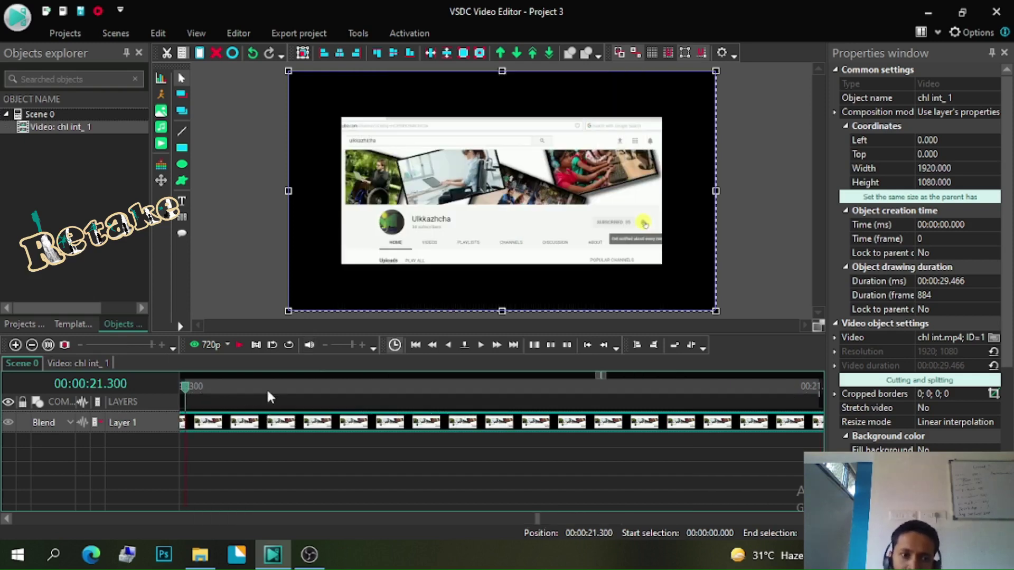
left_click(131, 344)
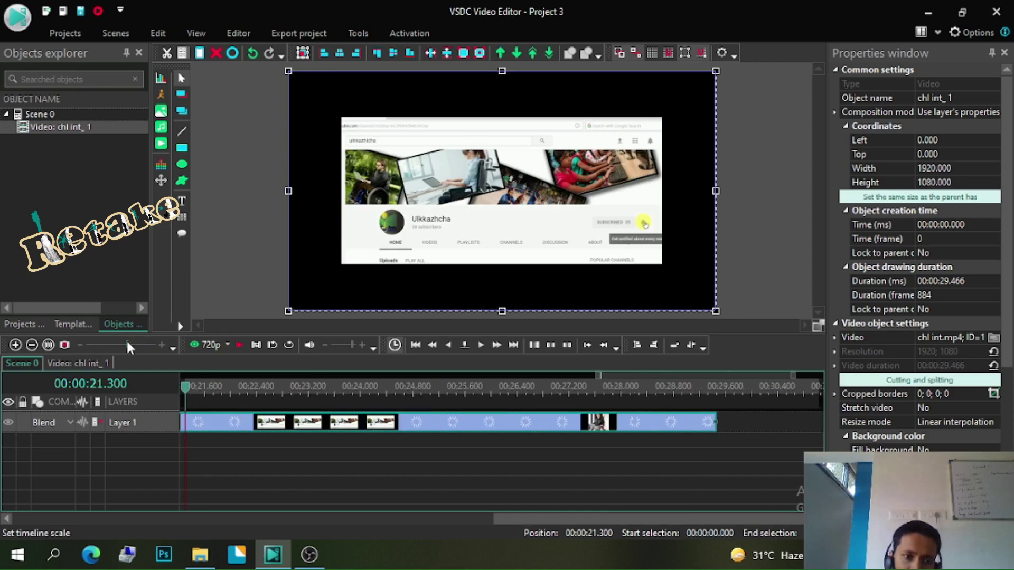
left_click(120, 344)
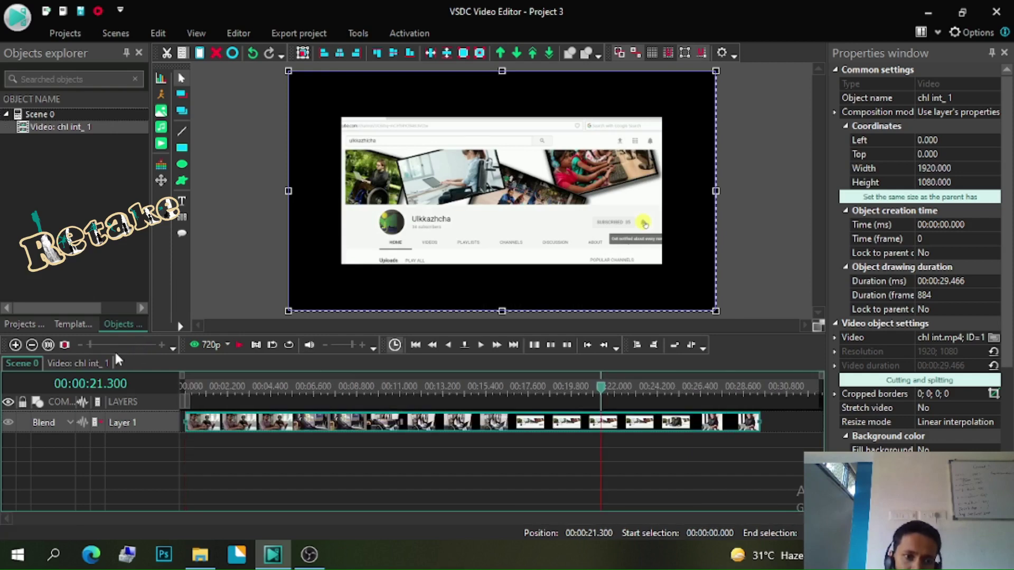
left_click(120, 344)
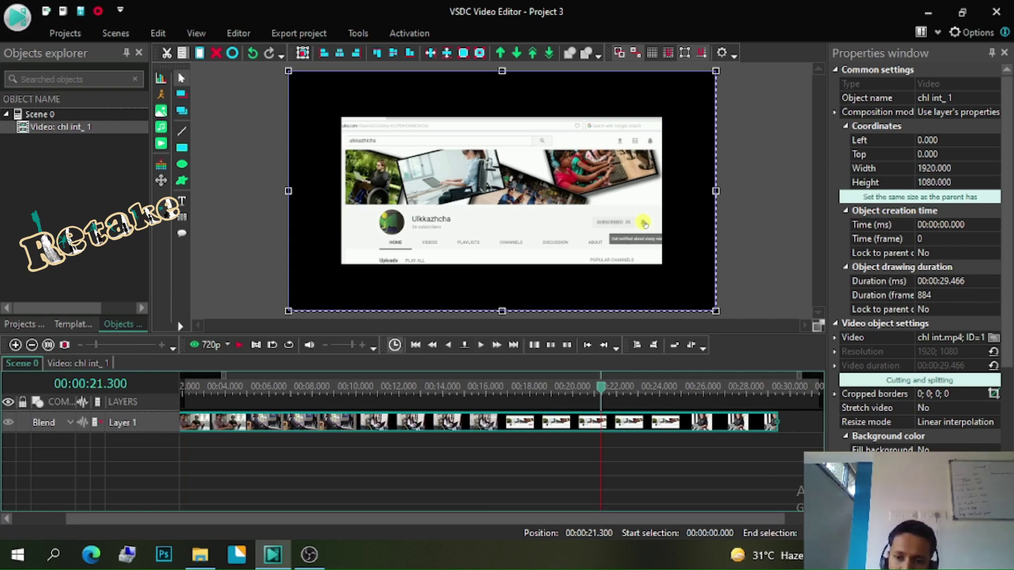
Step: Shrink the scene preview and enlarge it again to inspect the video frame up close
scroll(502, 190, "down", 1)
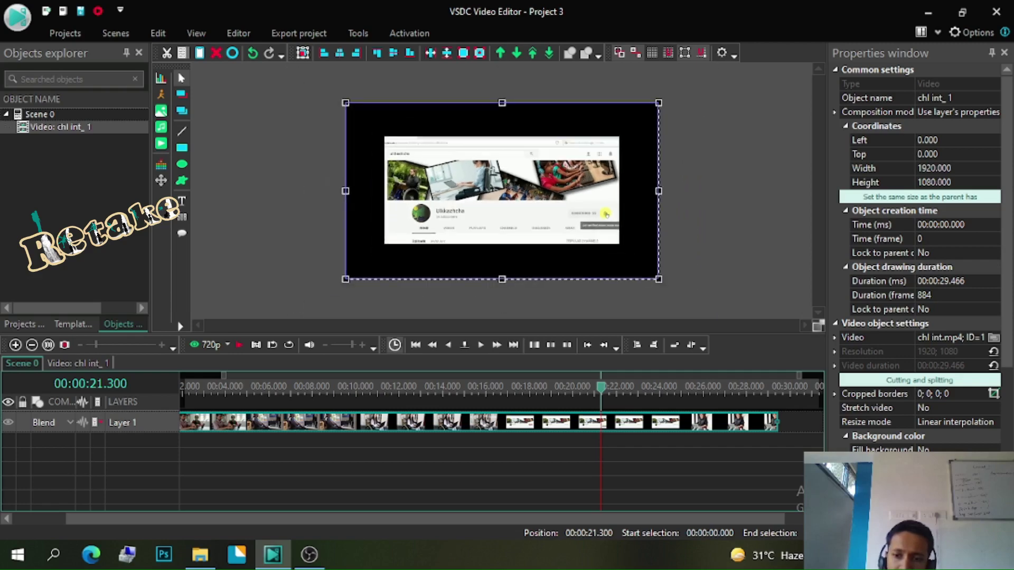
scroll(501, 190, "down", 2)
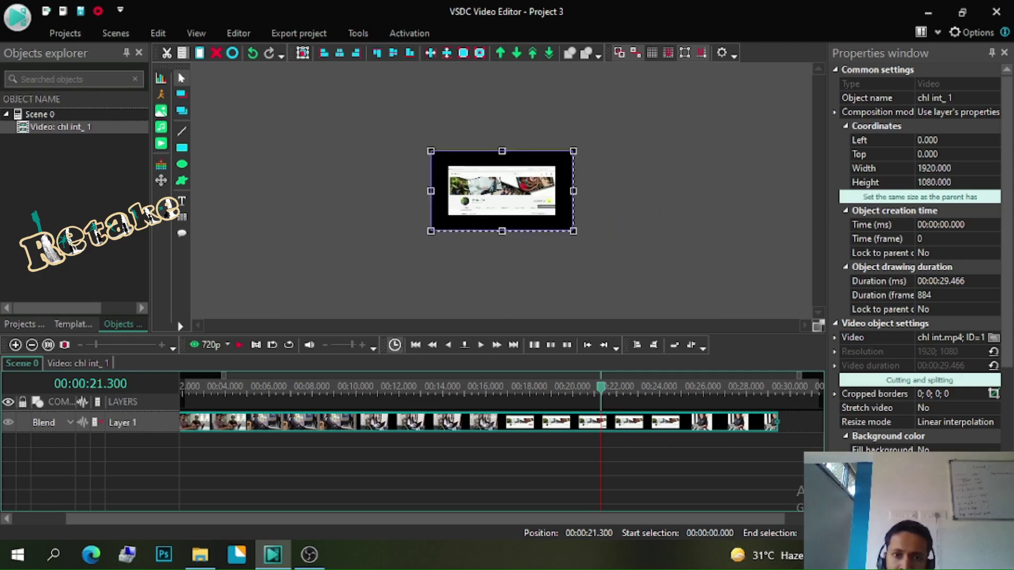
scroll(502, 190, "up", 5)
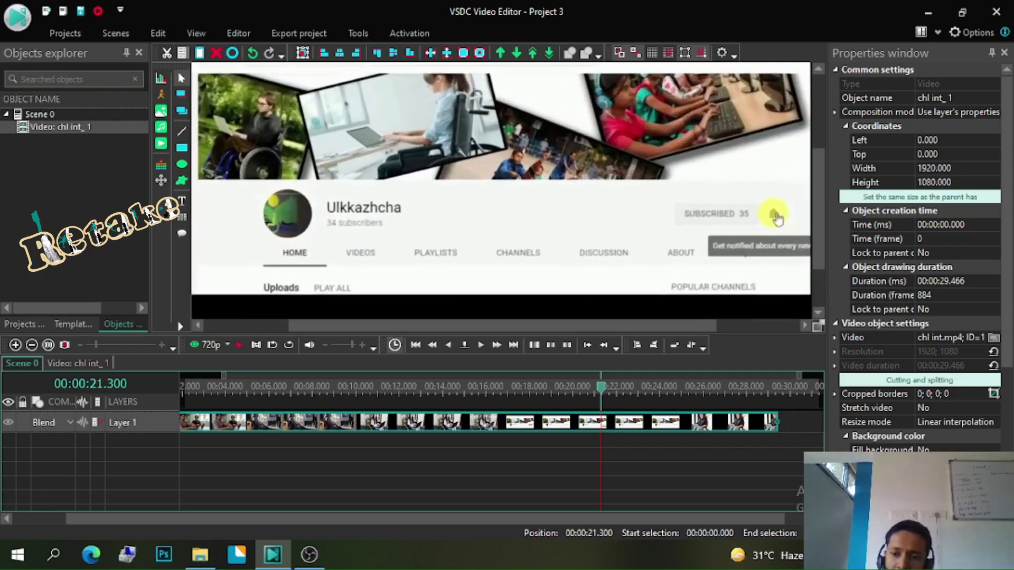